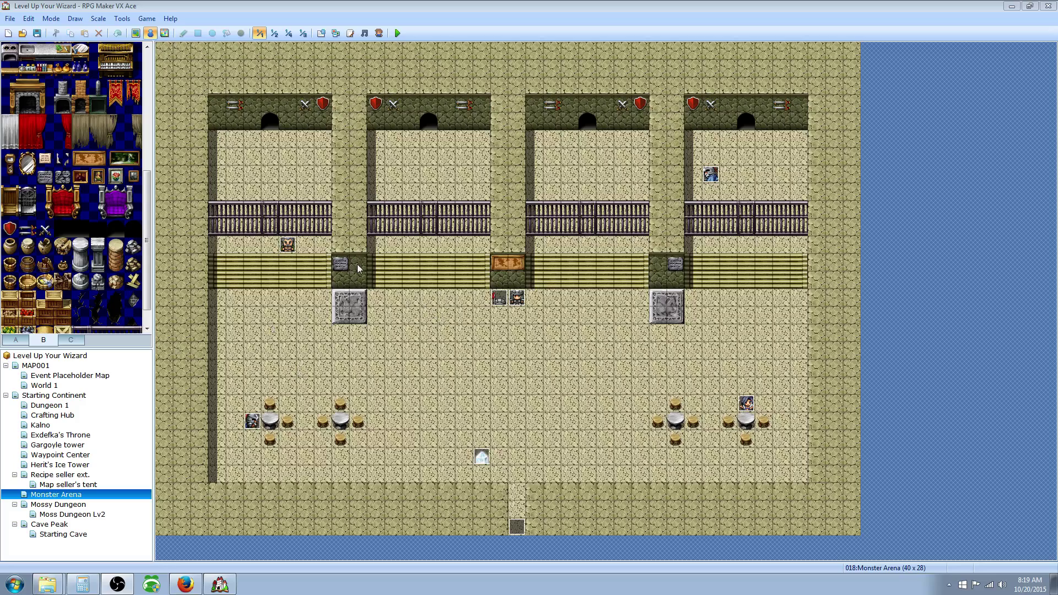
# Open the Database and browse the Enemies list down to the 042:Fallen Pixie entry
pyautogui.rightClick(432, 245)
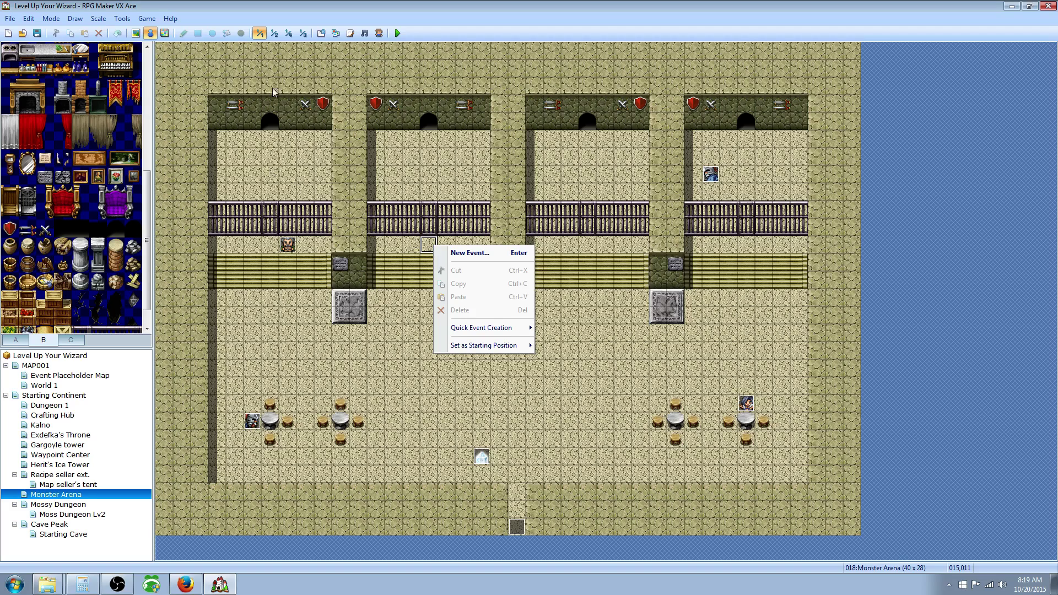
pyautogui.click(420, 251)
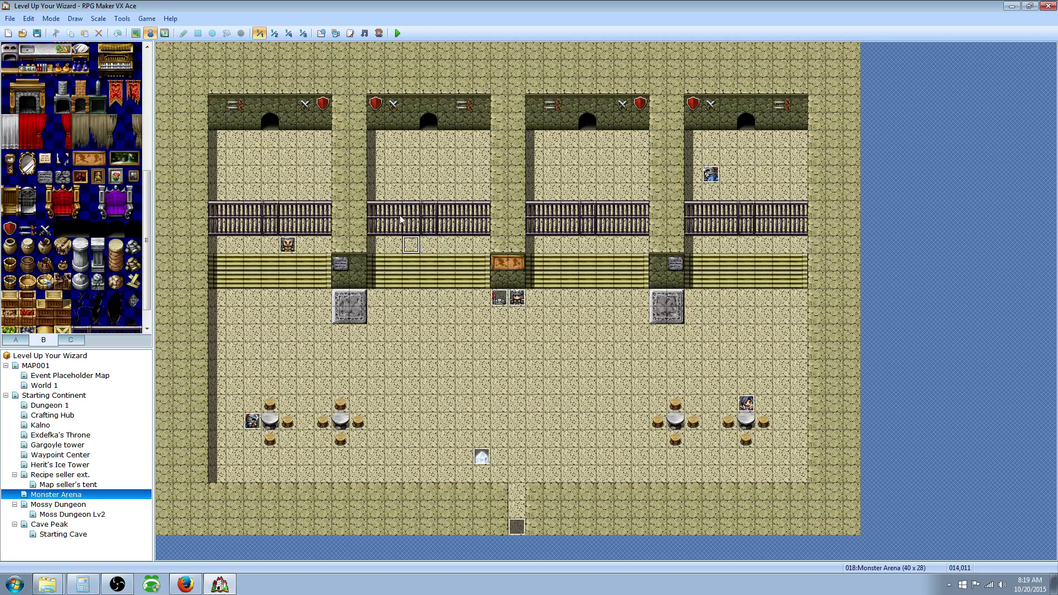
pyautogui.click(322, 33)
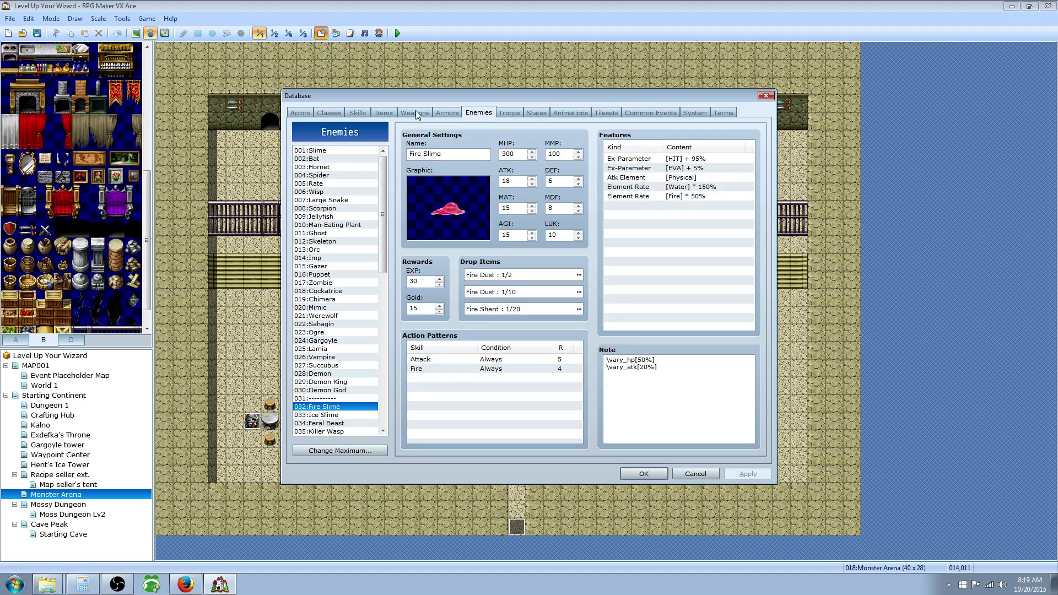
pyautogui.moveTo(382, 215); pyautogui.dragTo(374, 305)
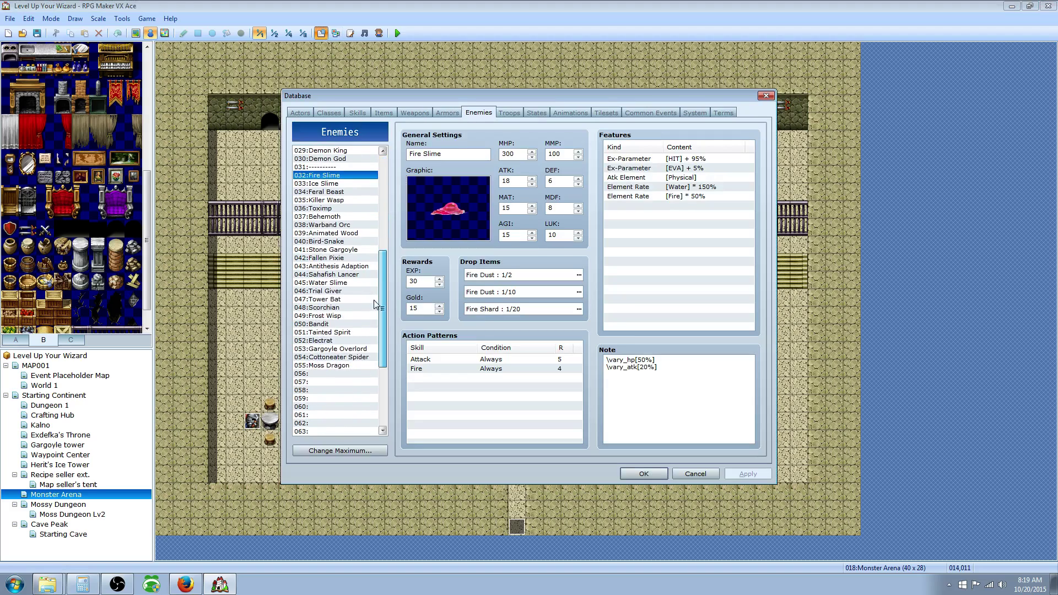
pyautogui.click(331, 191)
pyautogui.click(331, 258)
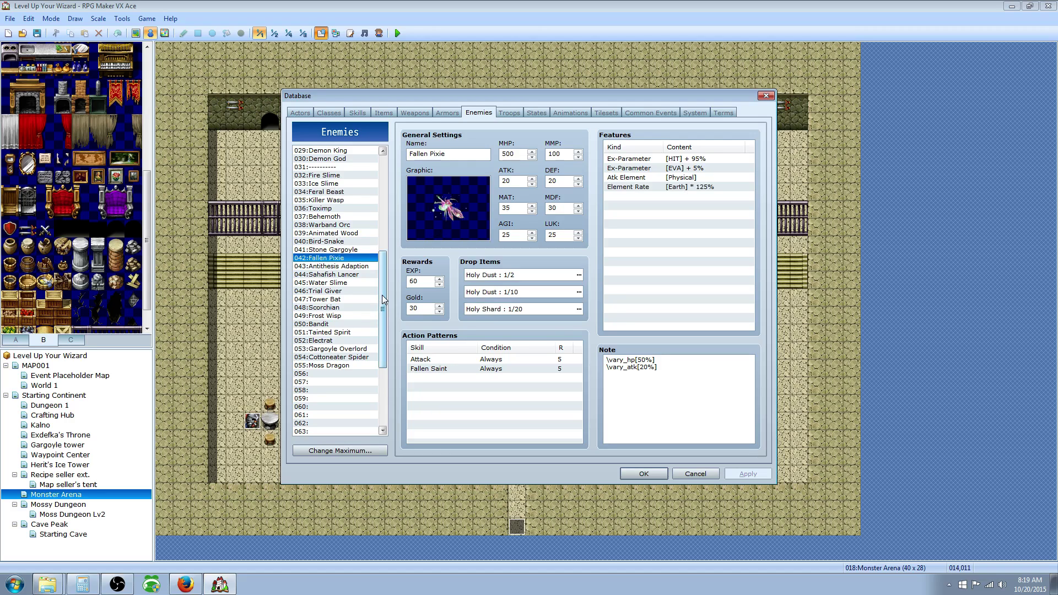
pyautogui.scroll(-2, 382, 295)
# On the Troops page, raise the troop maximum to 102 and select empty slot 090
pyautogui.click(509, 113)
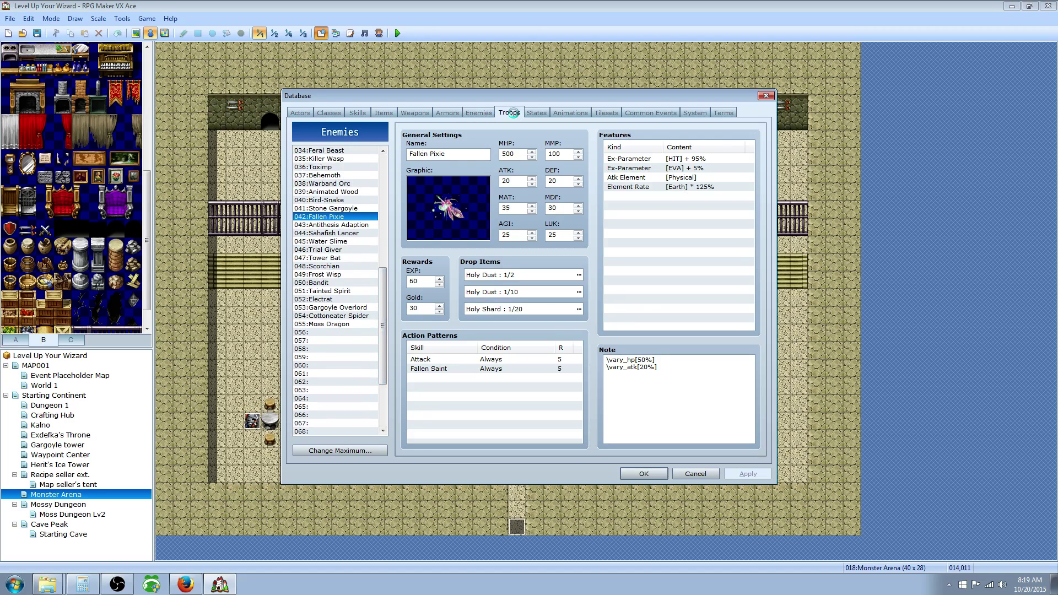
pyautogui.click(333, 340)
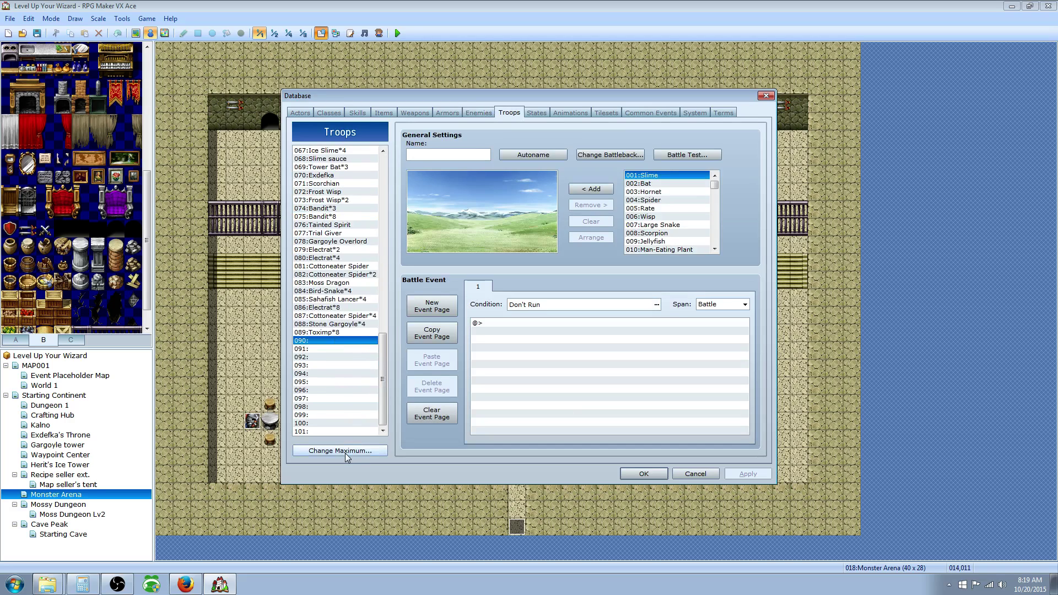
pyautogui.click(309, 450)
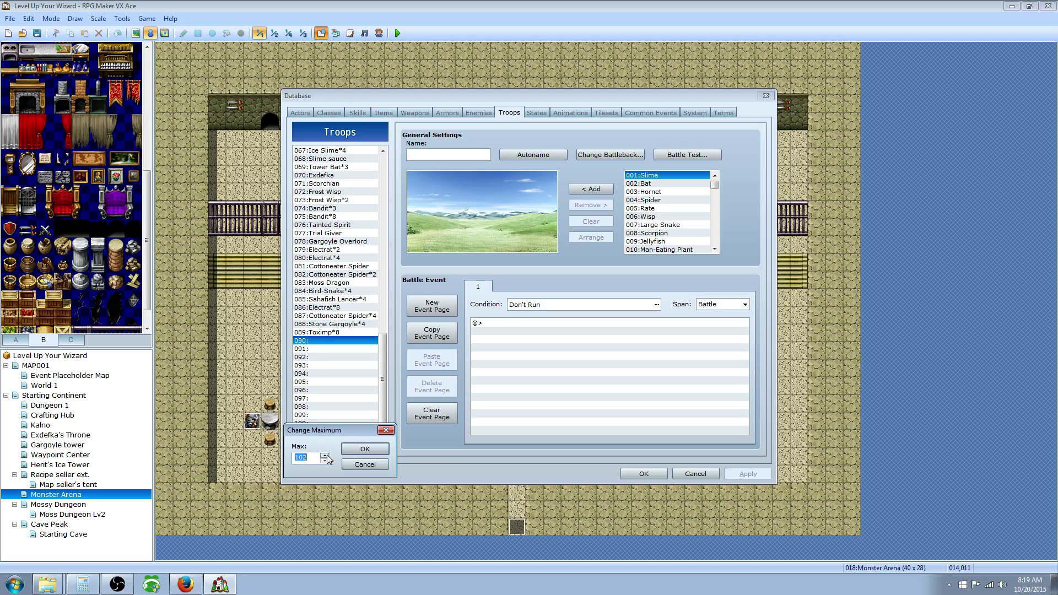
pyautogui.click(365, 448)
pyautogui.click(339, 366)
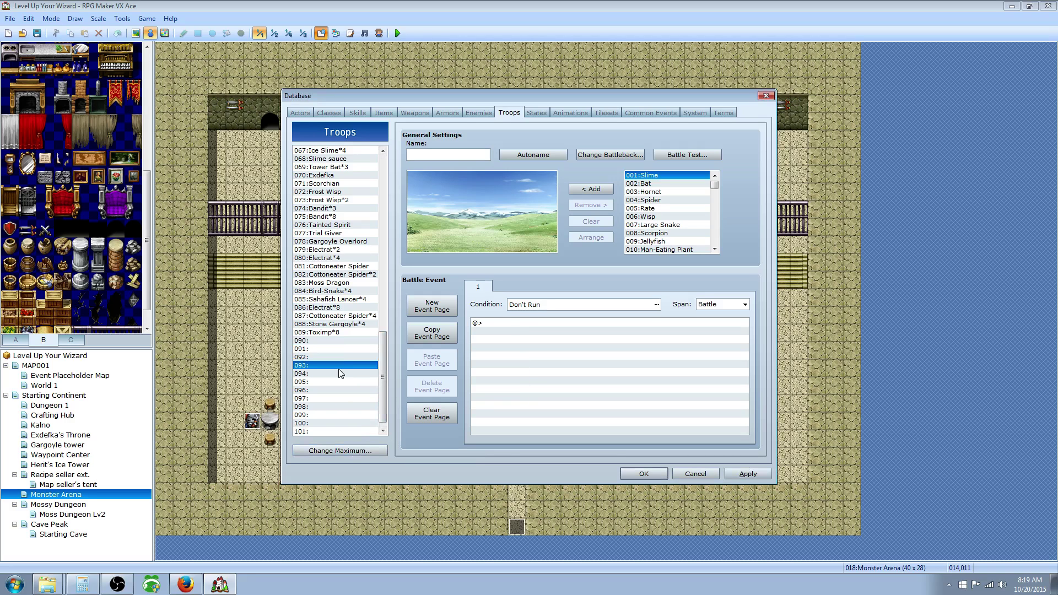
pyautogui.click(340, 342)
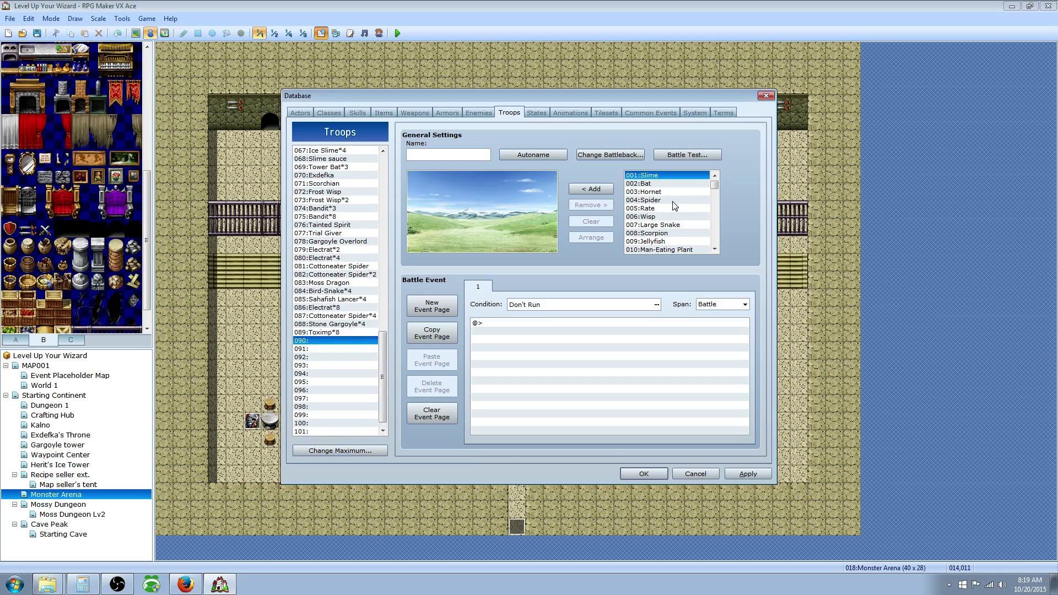
# Glance back at the Enemies list, then return to the Troops page
pyautogui.scroll(-4, 700, 193)
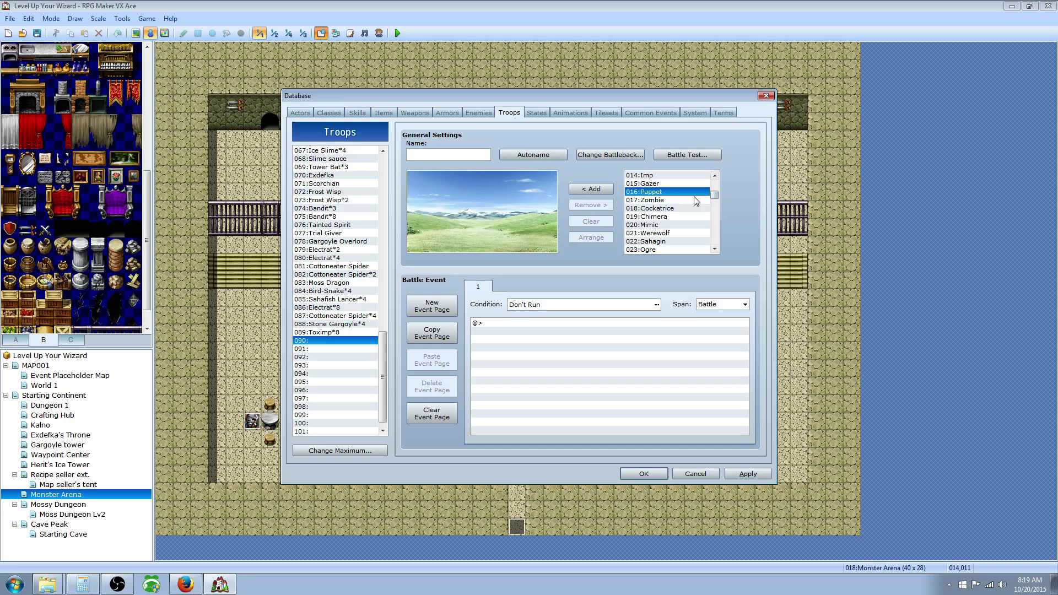
pyautogui.scroll(4, 713, 193)
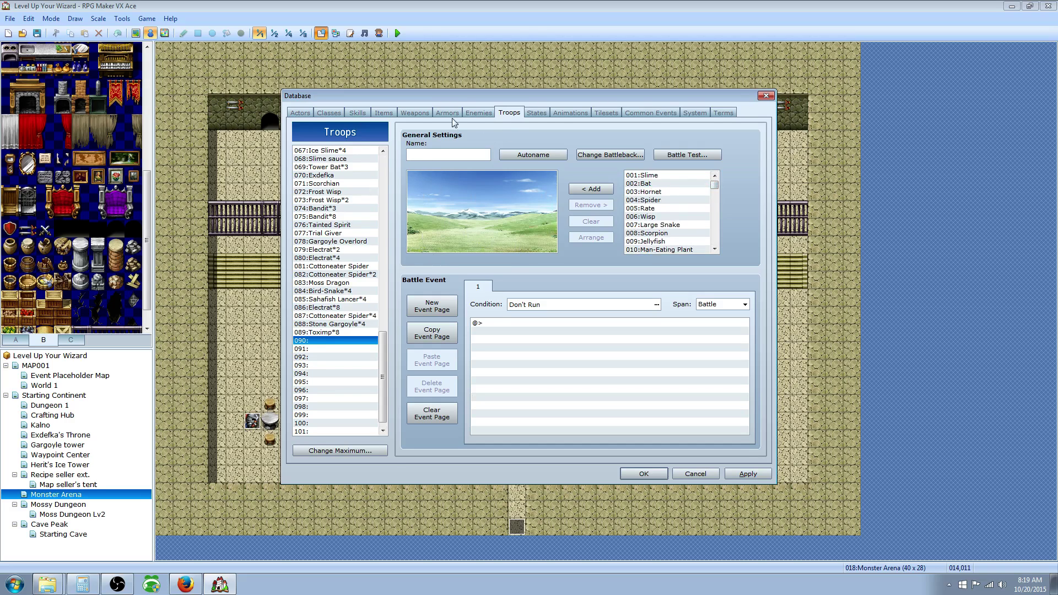
pyautogui.click(488, 113)
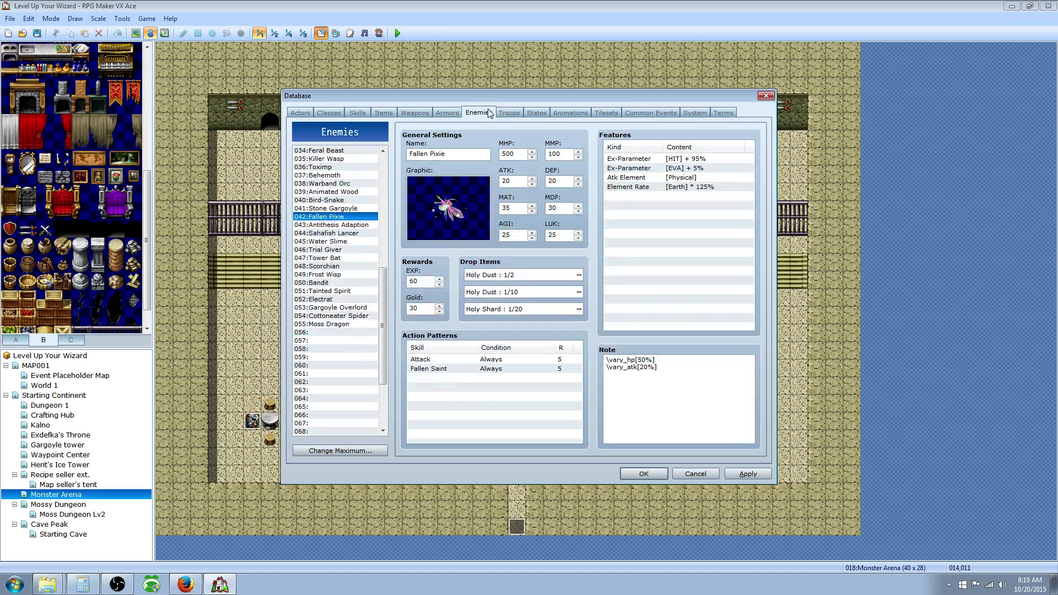
pyautogui.scroll(11, 383, 221)
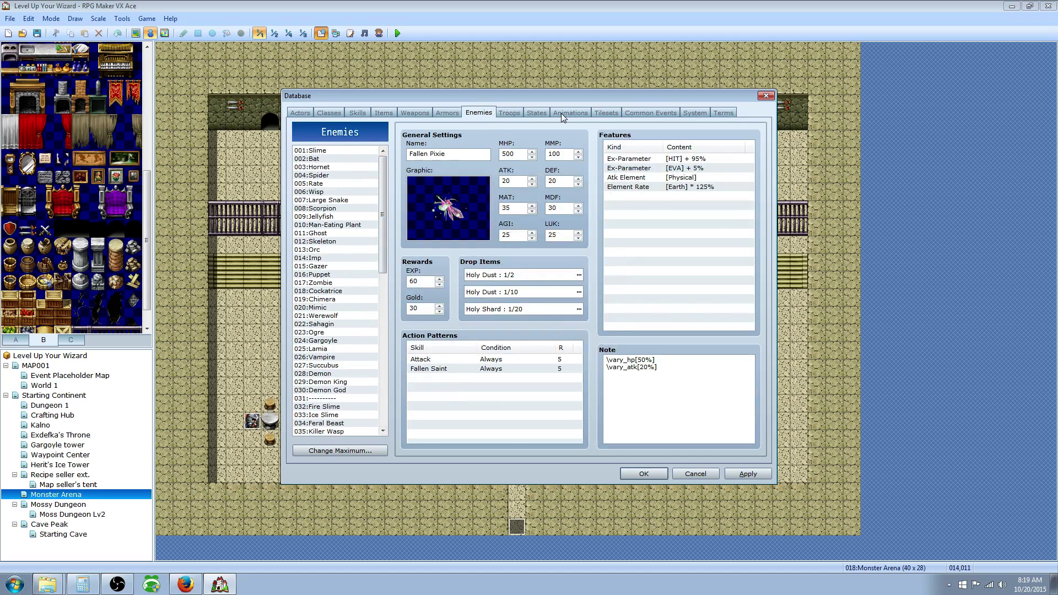
pyautogui.click(502, 113)
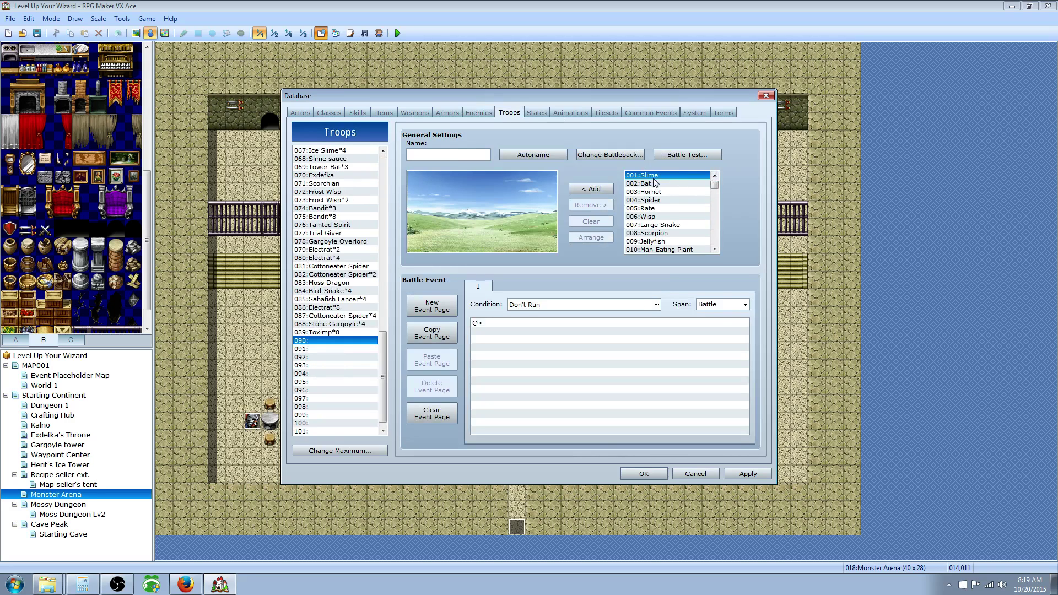
# Add three Slimes to troop 090, arrange them, and autoname it Slime*3
pyautogui.click(597, 188)
pyautogui.click(597, 188)
pyautogui.click(597, 189)
pyautogui.moveTo(475, 245); pyautogui.dragTo(465, 230)
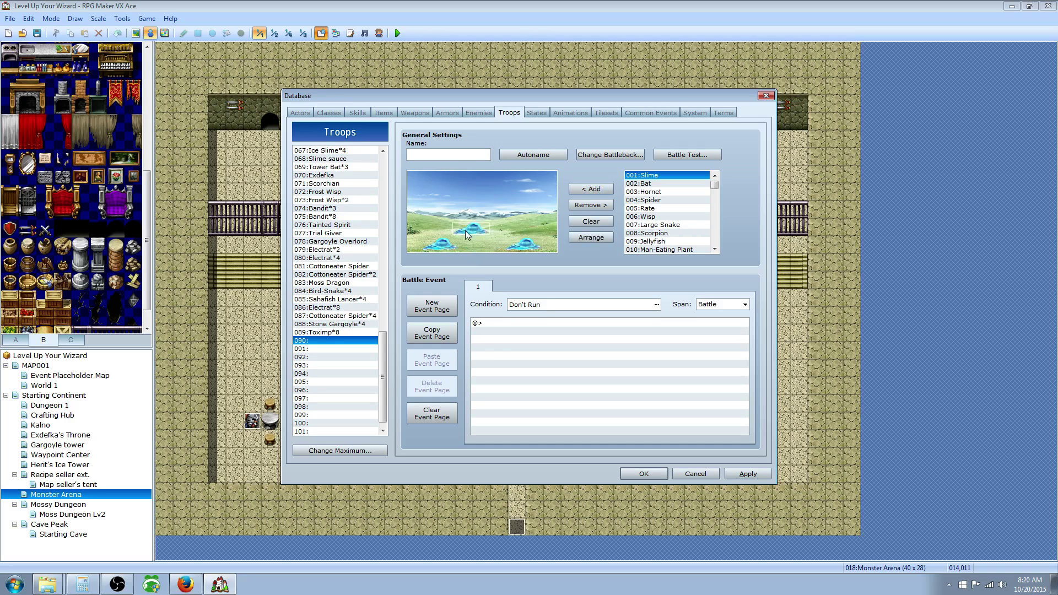
pyautogui.moveTo(528, 249); pyautogui.dragTo(477, 241)
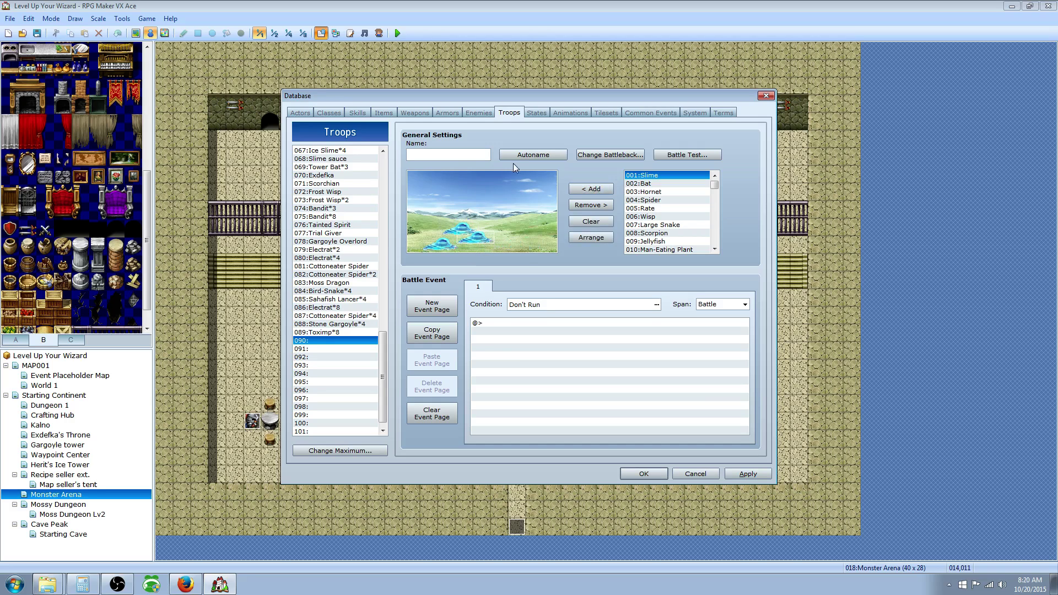
pyautogui.click(533, 155)
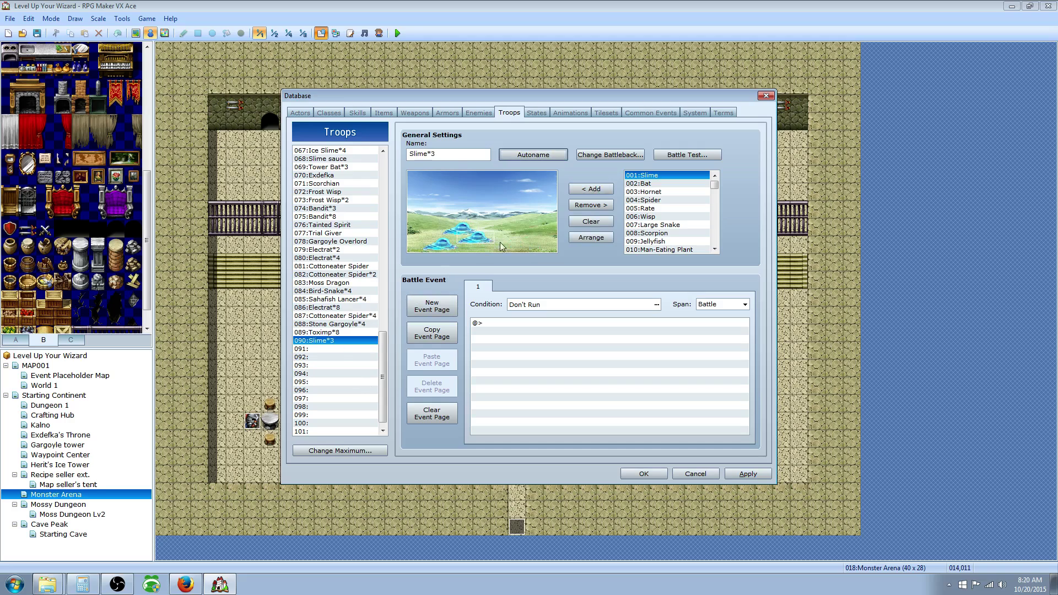
# Fill troop 091 with eight Slimes, arrange them, and autoname it Slime*8
pyautogui.click(651, 187)
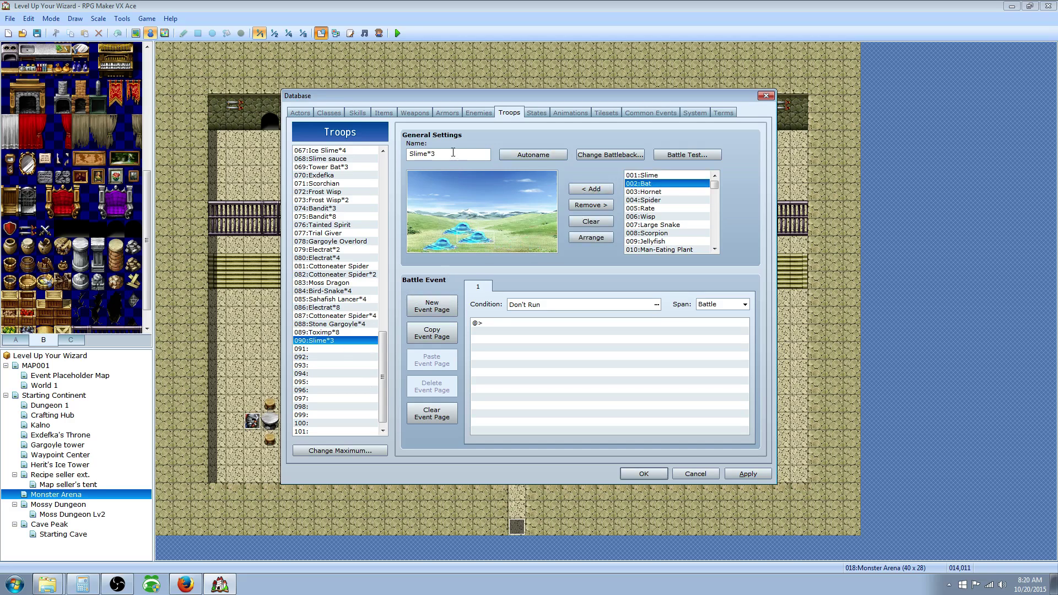
pyautogui.click(324, 348)
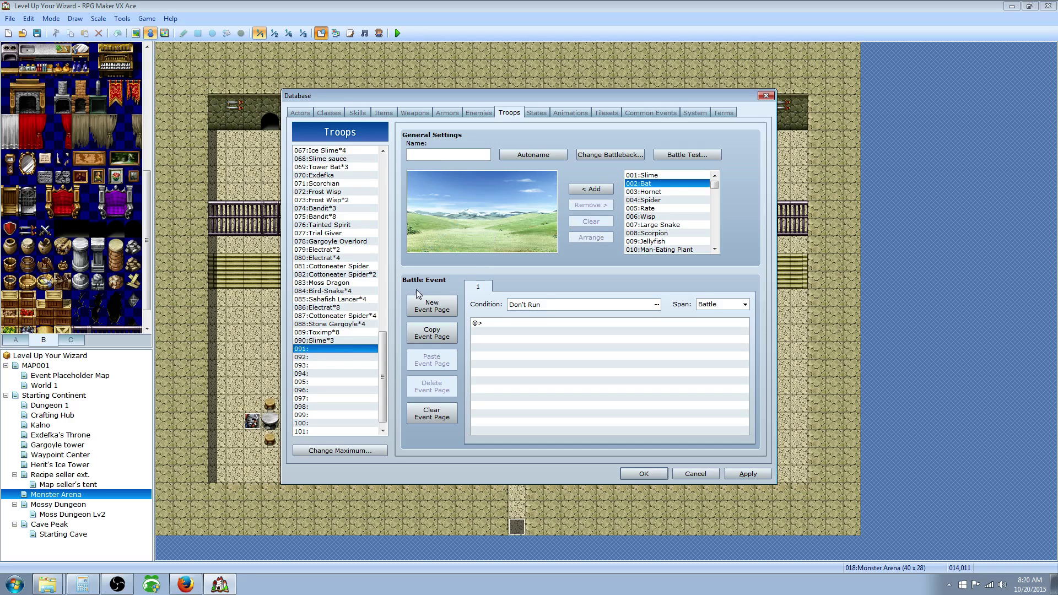
pyautogui.click(656, 175)
pyautogui.click(600, 194)
pyautogui.click(600, 191)
pyautogui.click(600, 190)
pyautogui.click(600, 191)
pyautogui.click(599, 190)
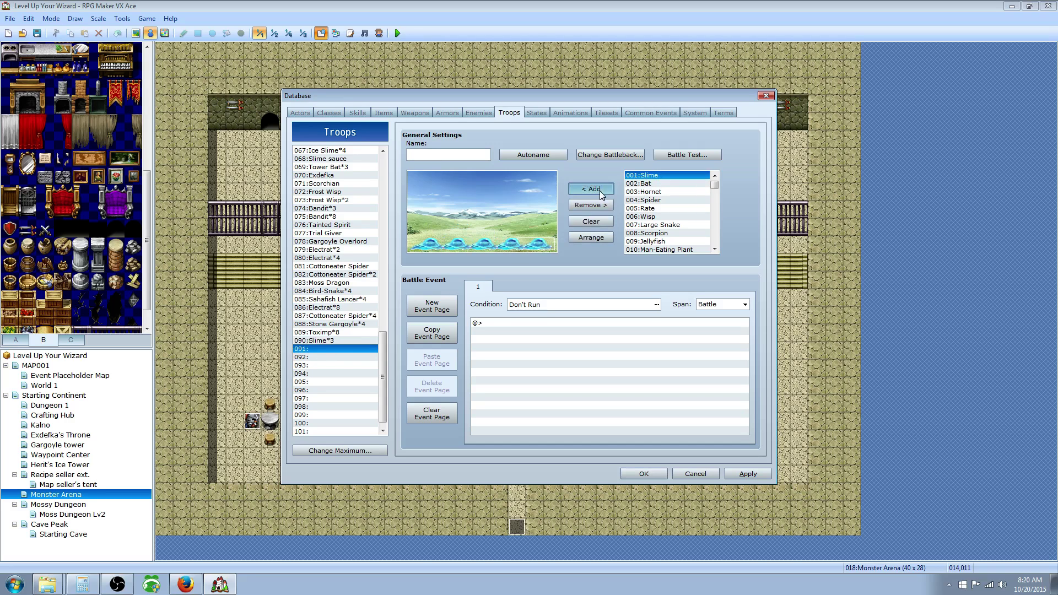
pyautogui.click(600, 191)
pyautogui.click(600, 191)
pyautogui.click(600, 191)
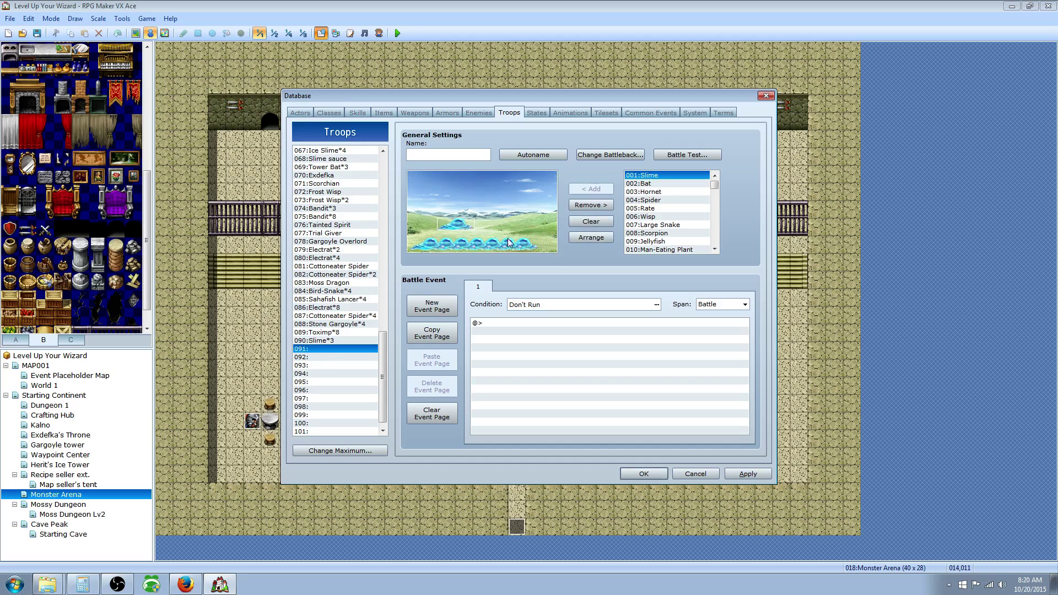
pyautogui.moveTo(492, 243); pyautogui.dragTo(454, 234)
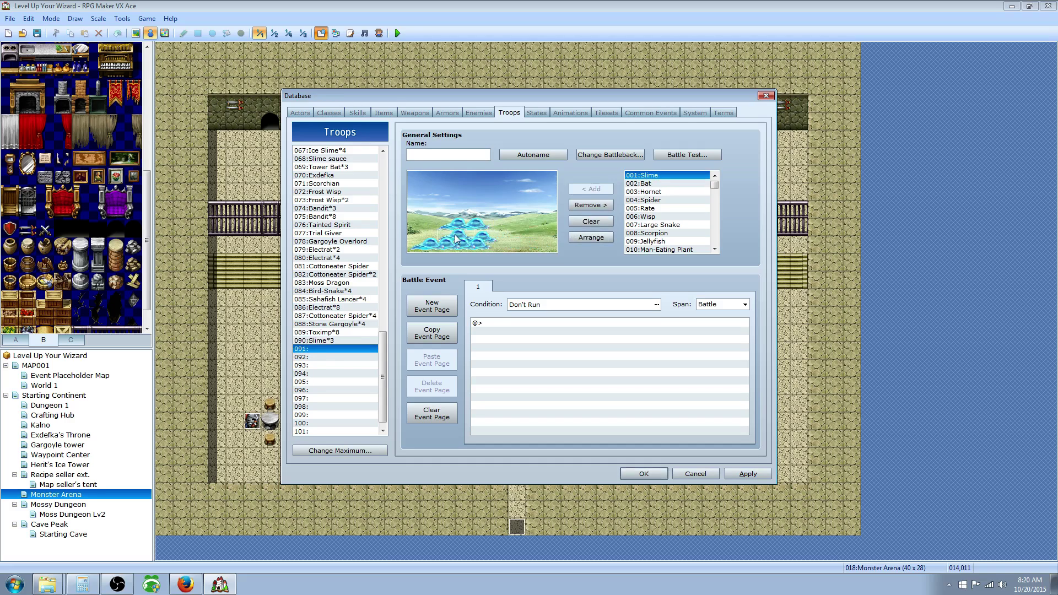
pyautogui.click(533, 154)
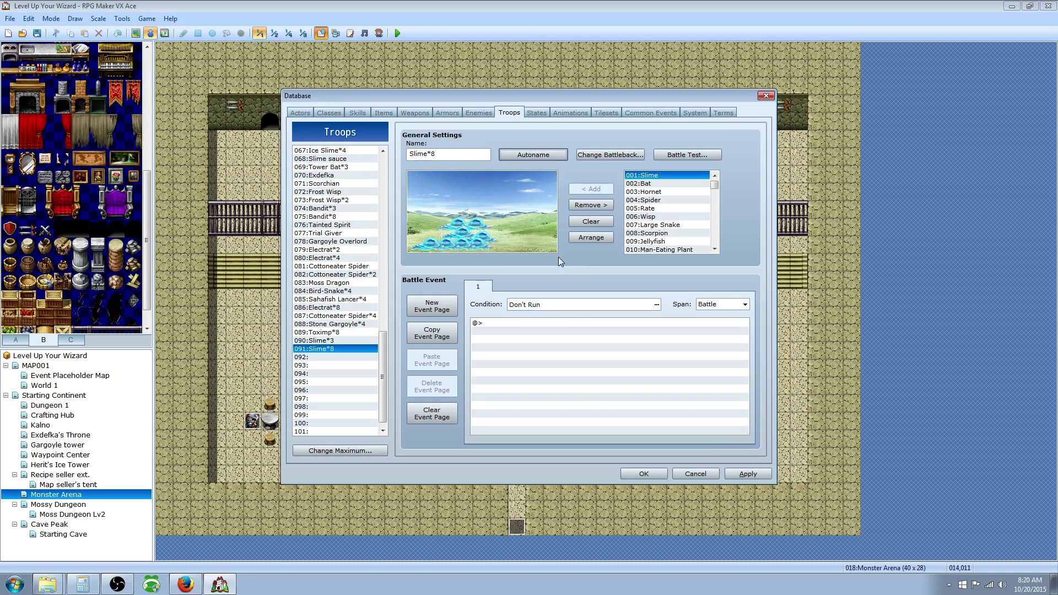
pyautogui.click(642, 183)
# Add three Bats to troop 092, arrange them, and autoname it Bat*3
pyautogui.click(331, 356)
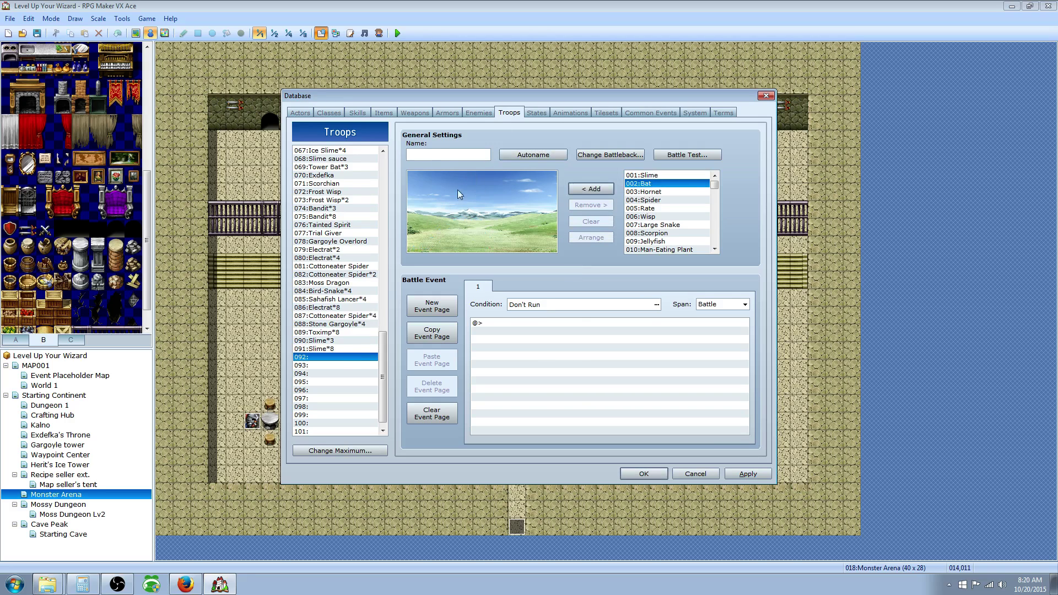
pyautogui.click(590, 190)
pyautogui.click(590, 190)
pyautogui.click(590, 191)
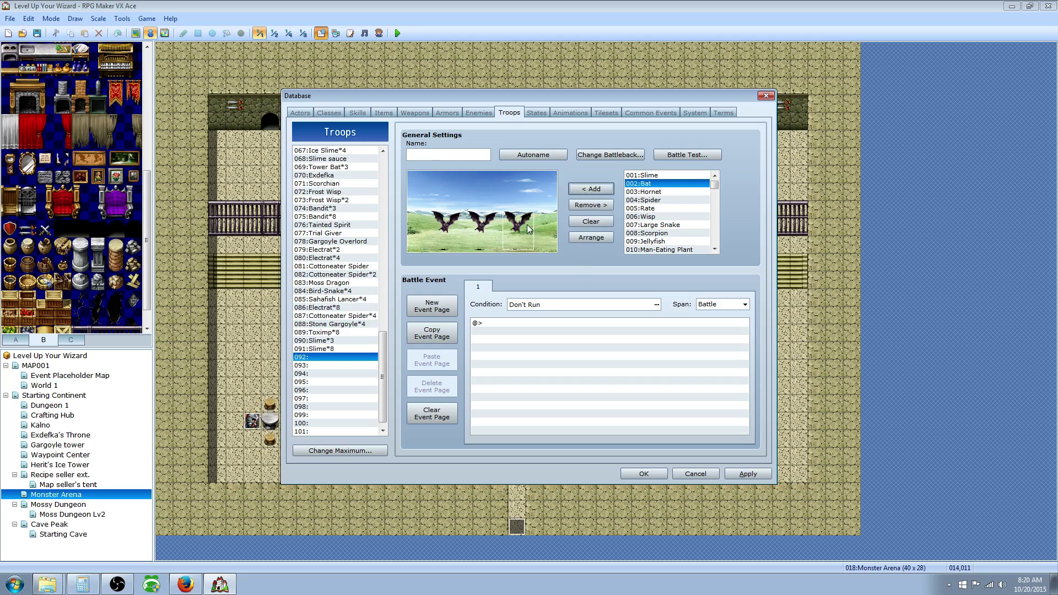
pyautogui.moveTo(518, 230); pyautogui.dragTo(470, 218)
pyautogui.click(515, 155)
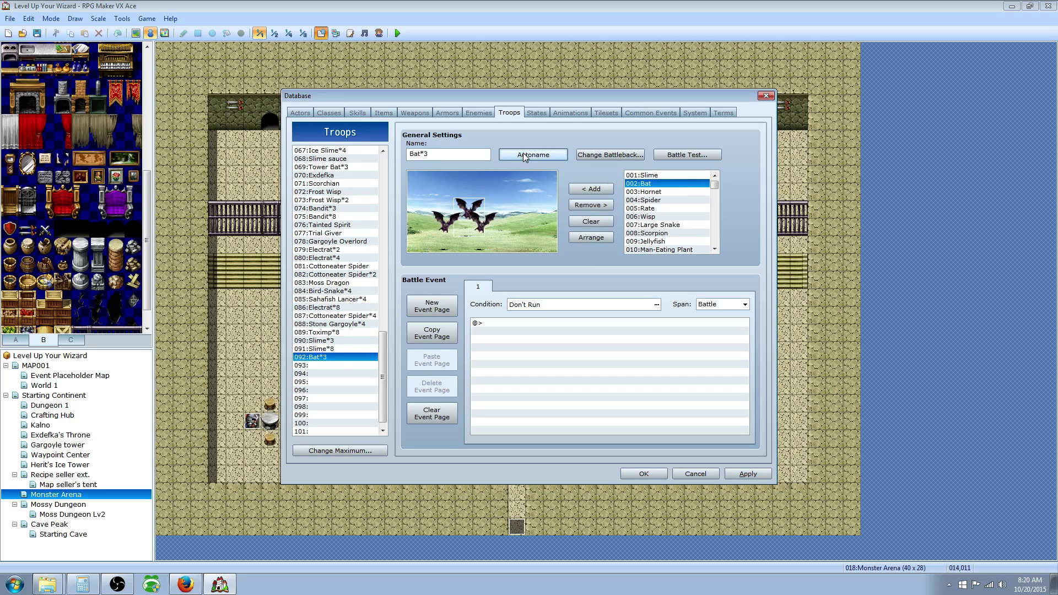
# Fill troop 093 with eight Bats, arrange them, and autoname it Bat*8
pyautogui.click(342, 365)
pyautogui.click(601, 189)
pyautogui.click(600, 189)
pyautogui.click(601, 189)
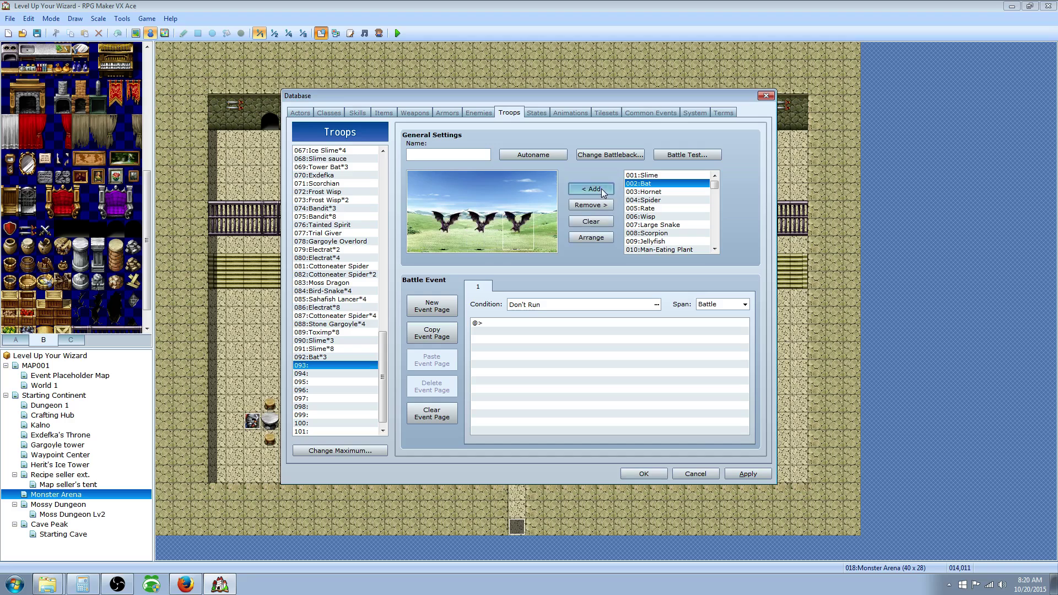
pyautogui.click(601, 189)
pyautogui.click(601, 189)
pyautogui.click(601, 189)
pyautogui.click(601, 189)
pyautogui.click(601, 189)
pyautogui.moveTo(506, 232); pyautogui.dragTo(449, 232)
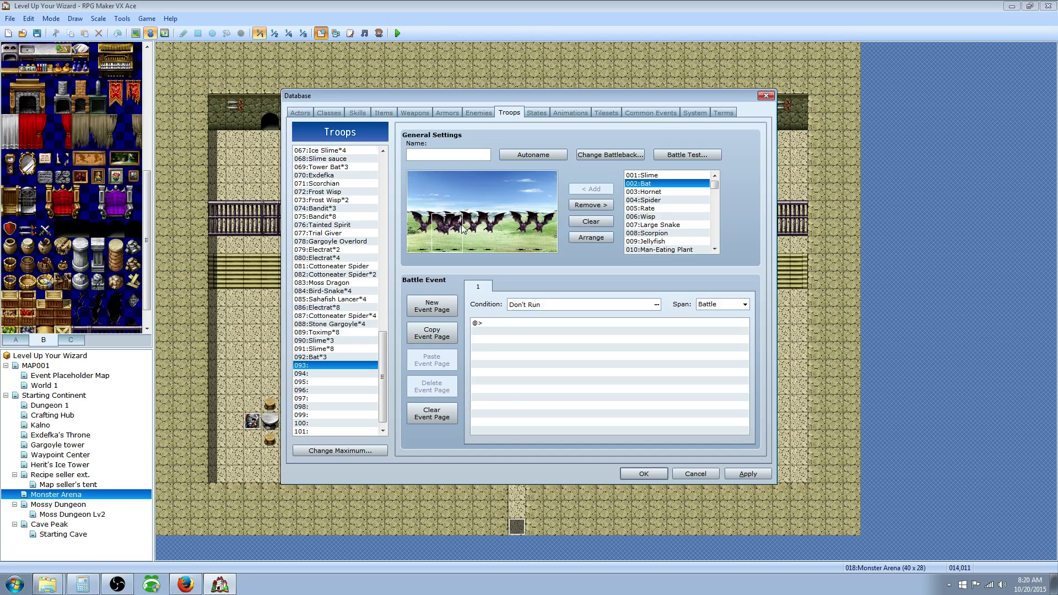
pyautogui.moveTo(525, 223); pyautogui.dragTo(469, 228)
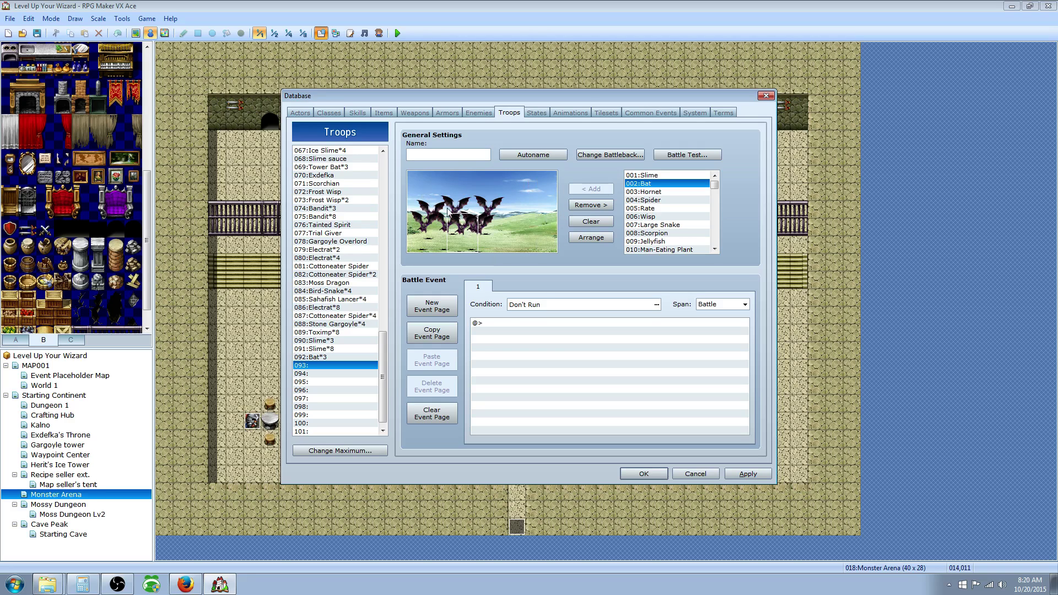
pyautogui.click(530, 154)
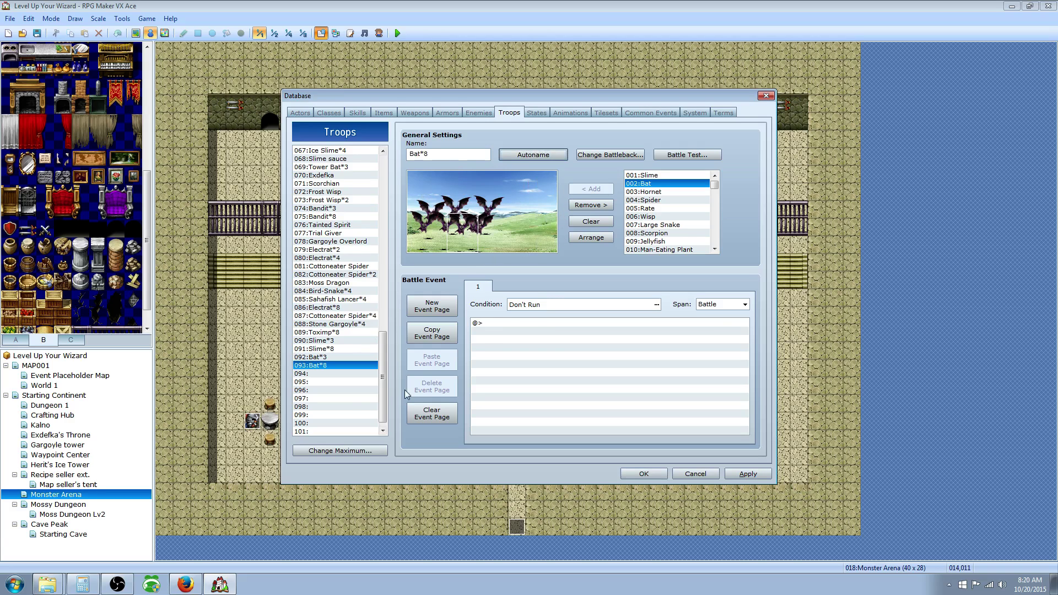
pyautogui.click(352, 373)
# Give troop 094 three Hornets and autoname it Hornet*3
pyautogui.click(658, 191)
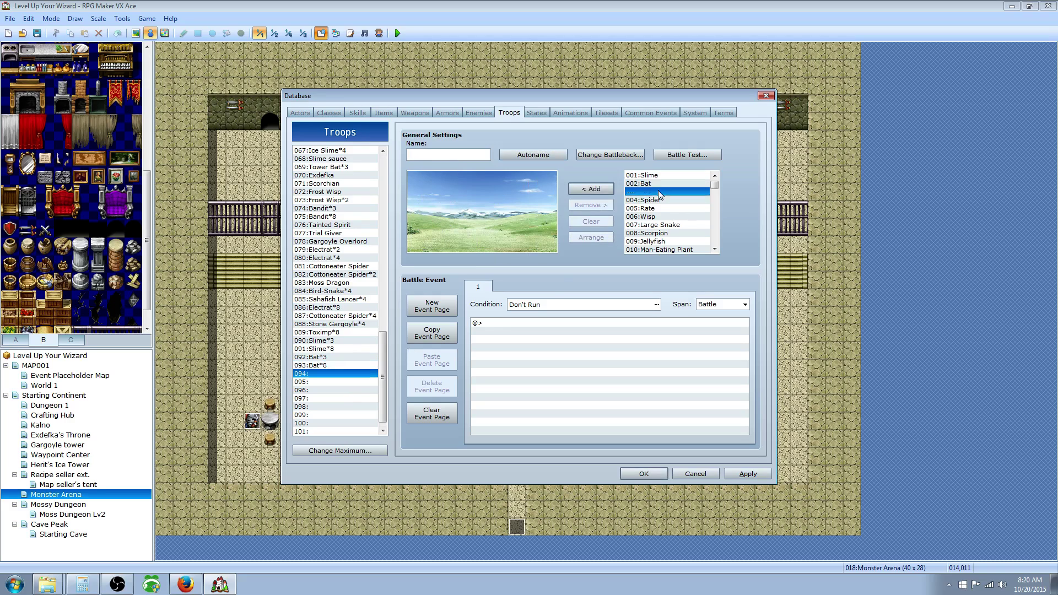
pyautogui.click(590, 189)
pyautogui.click(590, 190)
pyautogui.click(590, 189)
pyautogui.click(590, 189)
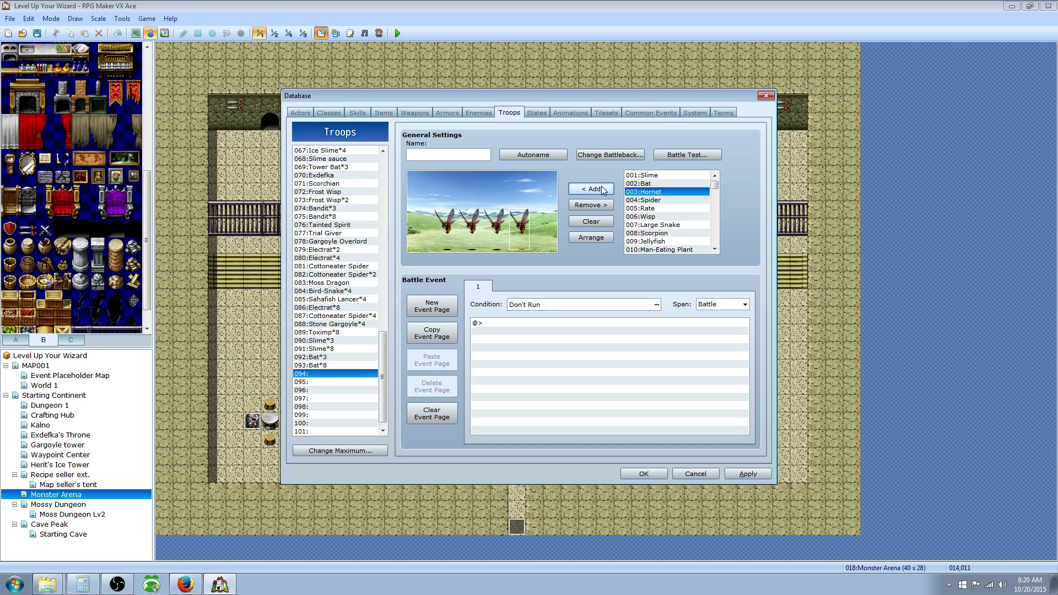
pyautogui.moveTo(511, 208); pyautogui.dragTo(470, 207)
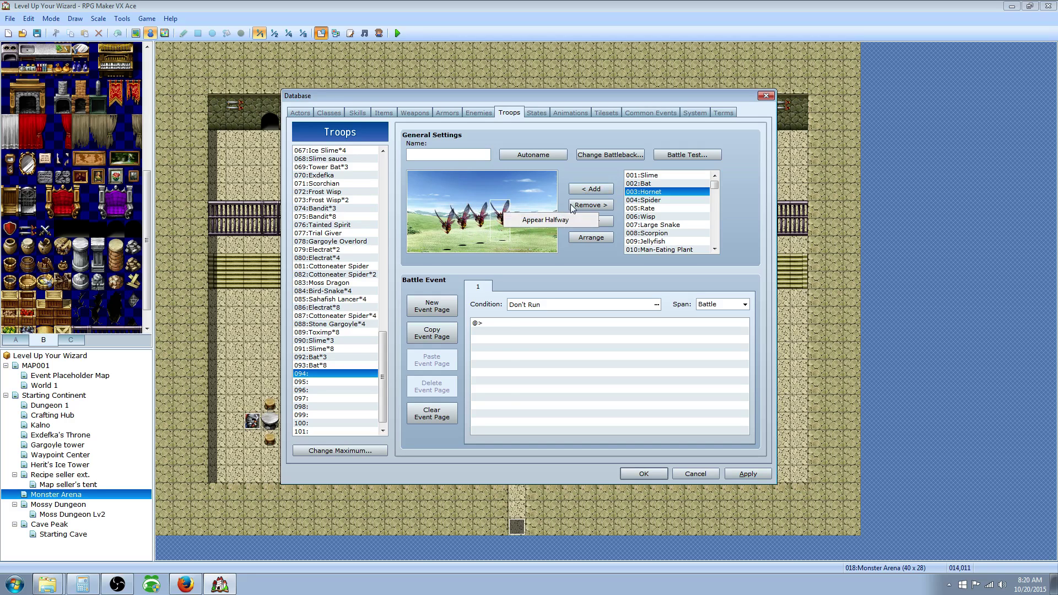
pyautogui.click(590, 205)
pyautogui.click(520, 156)
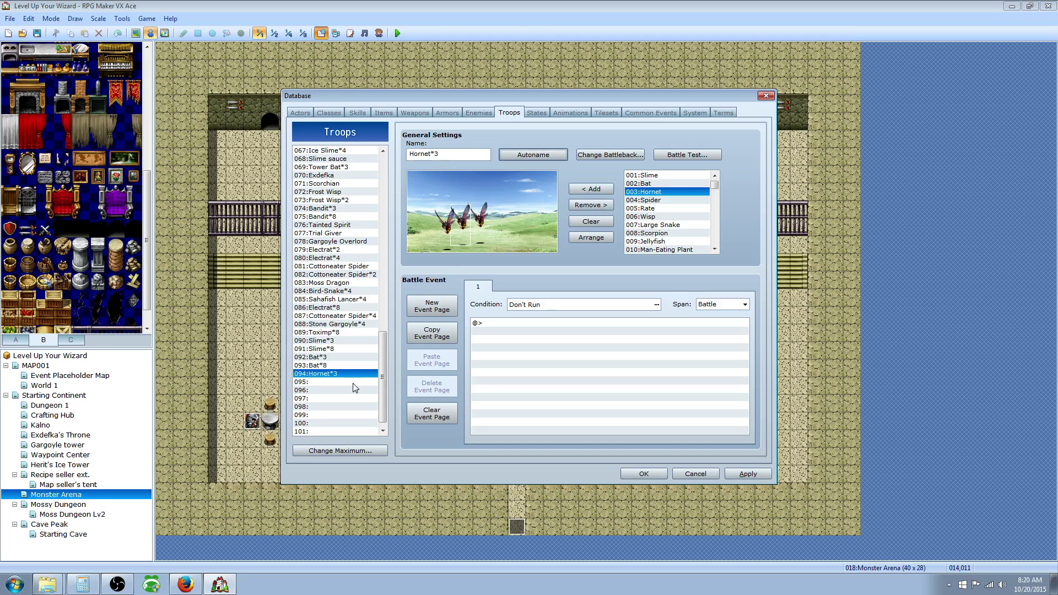
# Fill troop 095 with eight Hornets, arrange them, and autoname it Hornet*8
pyautogui.click(356, 382)
pyautogui.click(600, 191)
pyautogui.click(600, 191)
pyautogui.click(599, 191)
pyautogui.click(599, 191)
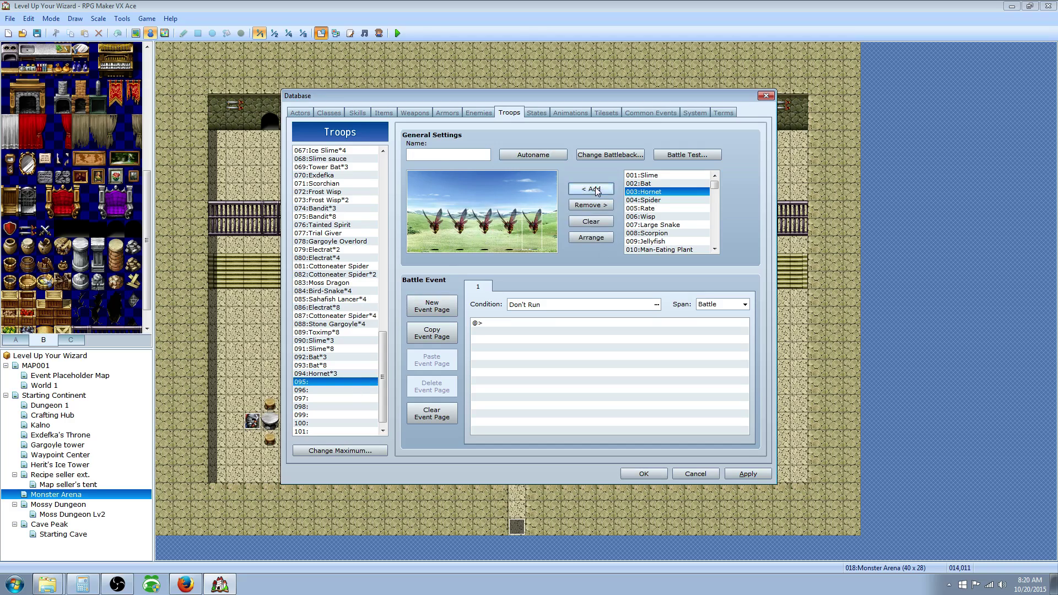
pyautogui.click(599, 192)
pyautogui.click(599, 191)
pyautogui.click(598, 191)
pyautogui.click(597, 191)
pyautogui.moveTo(549, 234); pyautogui.dragTo(460, 218)
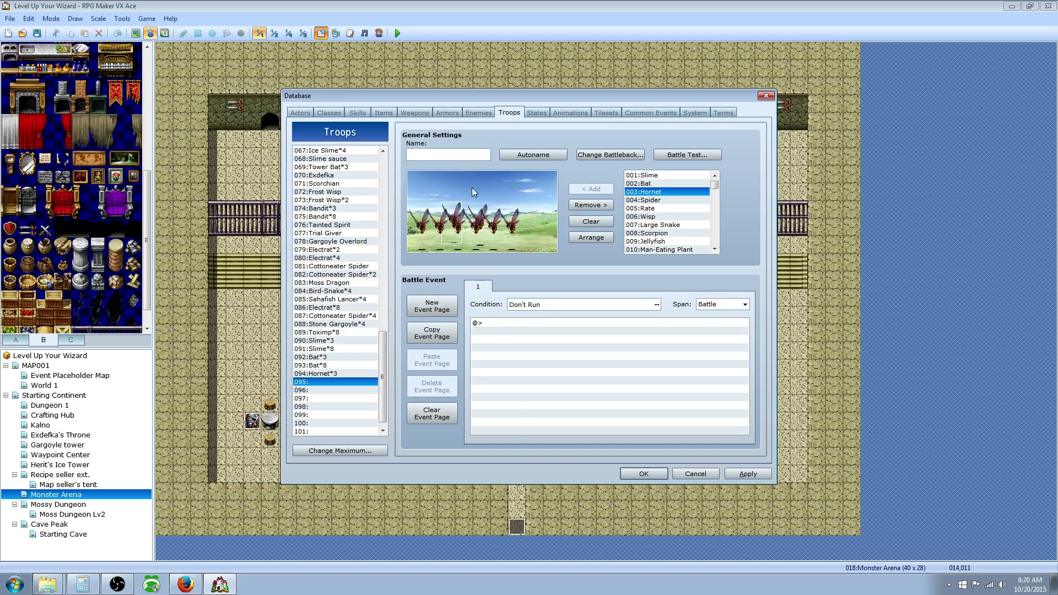
pyautogui.click(530, 155)
pyautogui.click(335, 390)
# Create troop 096 with one Spider and troop 097 as Spider*3, autonaming both
pyautogui.click(642, 200)
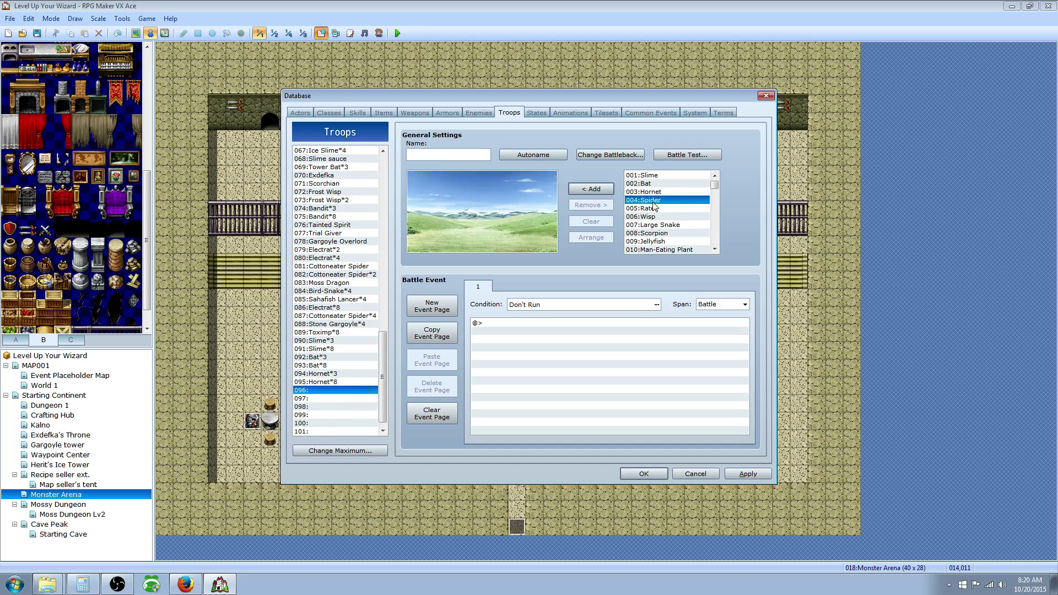
pyautogui.click(601, 191)
pyautogui.click(600, 190)
pyautogui.click(601, 191)
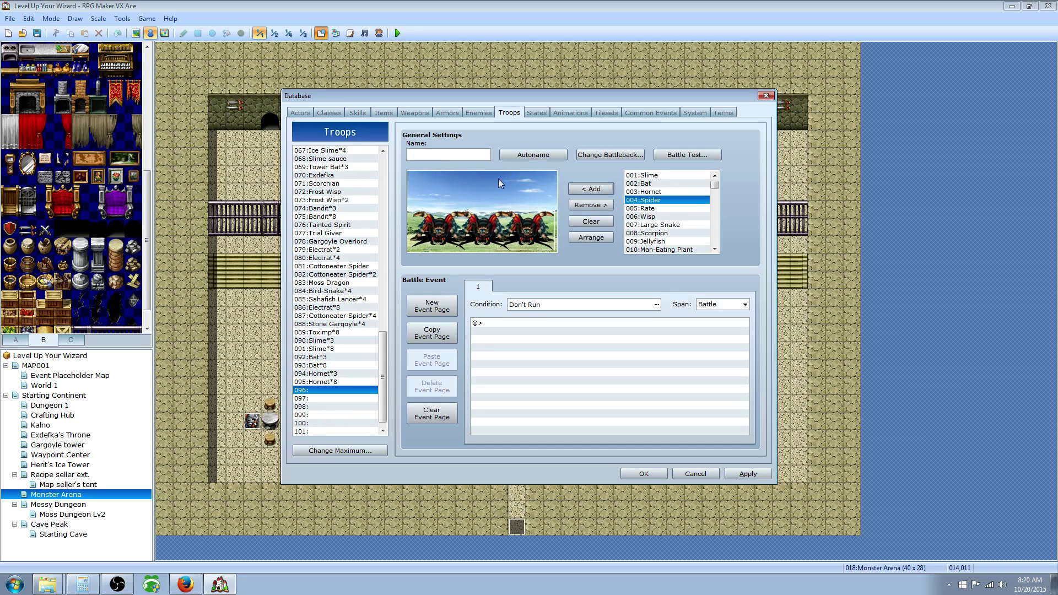
pyautogui.click(591, 205)
pyautogui.click(591, 204)
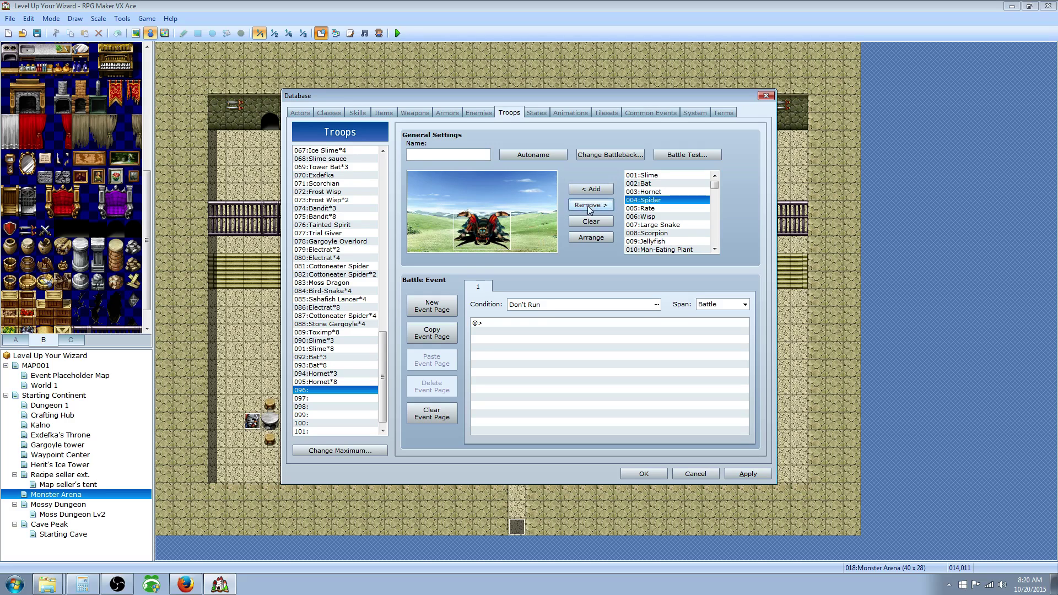
pyautogui.click(538, 156)
pyautogui.click(361, 399)
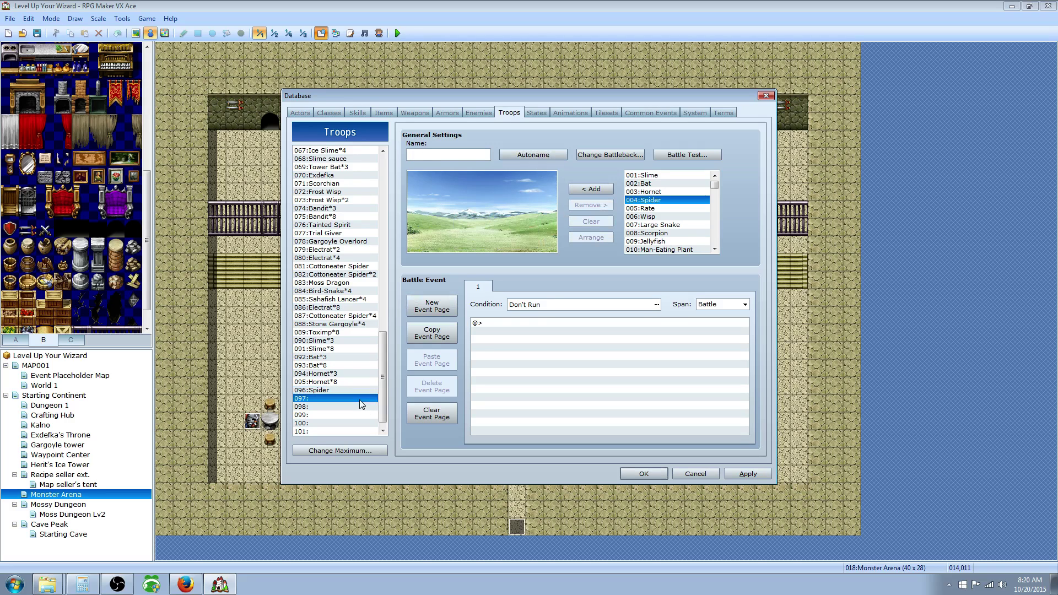
pyautogui.click(599, 190)
pyautogui.click(600, 190)
pyautogui.moveTo(520, 240); pyautogui.dragTo(495, 236)
pyautogui.click(556, 155)
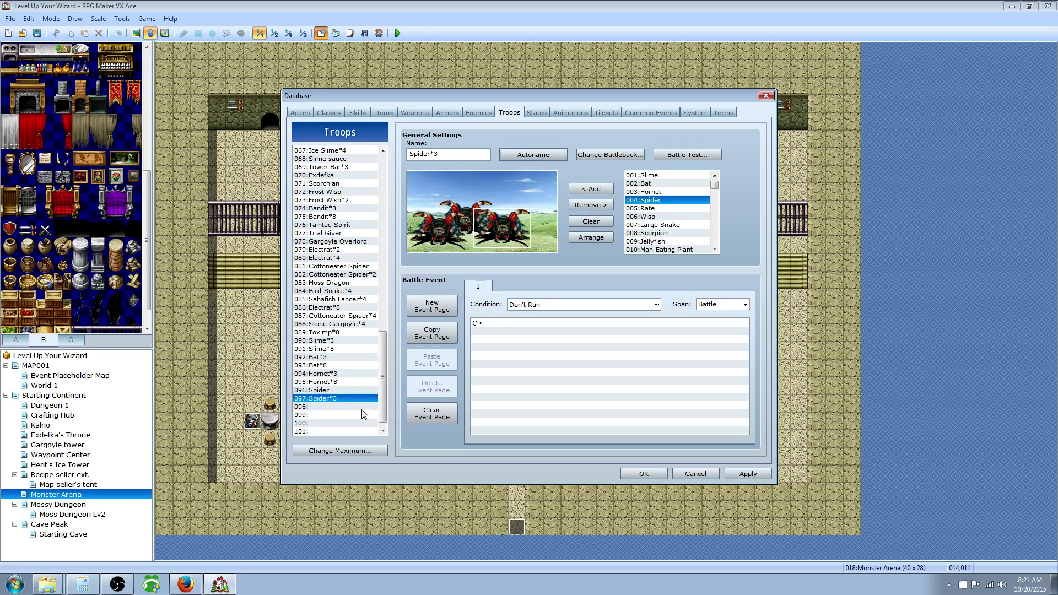
# Add three Rate enemies to troop 098 and autoname it Rate*3
pyautogui.click(360, 407)
pyautogui.click(661, 208)
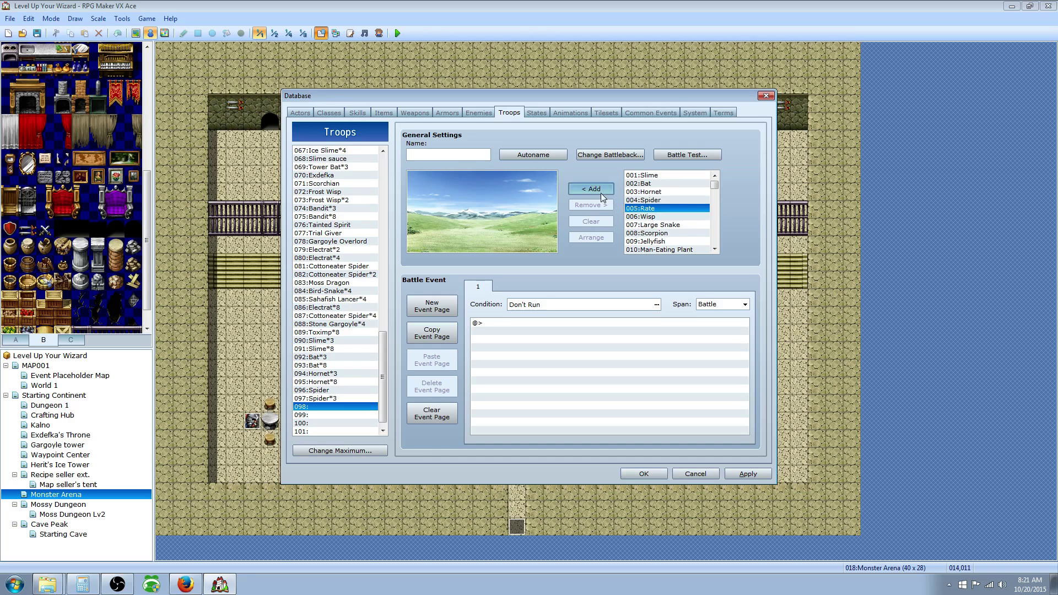
pyautogui.click(600, 190)
pyautogui.click(599, 190)
pyautogui.click(600, 190)
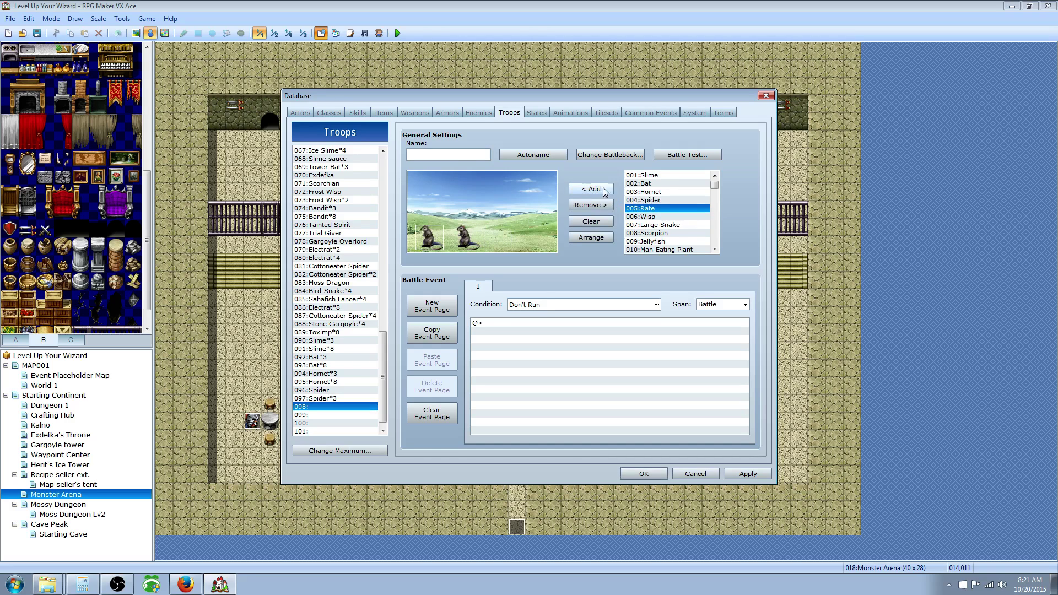
pyautogui.click(492, 243)
pyautogui.moveTo(492, 242); pyautogui.dragTo(460, 240)
pyautogui.click(533, 155)
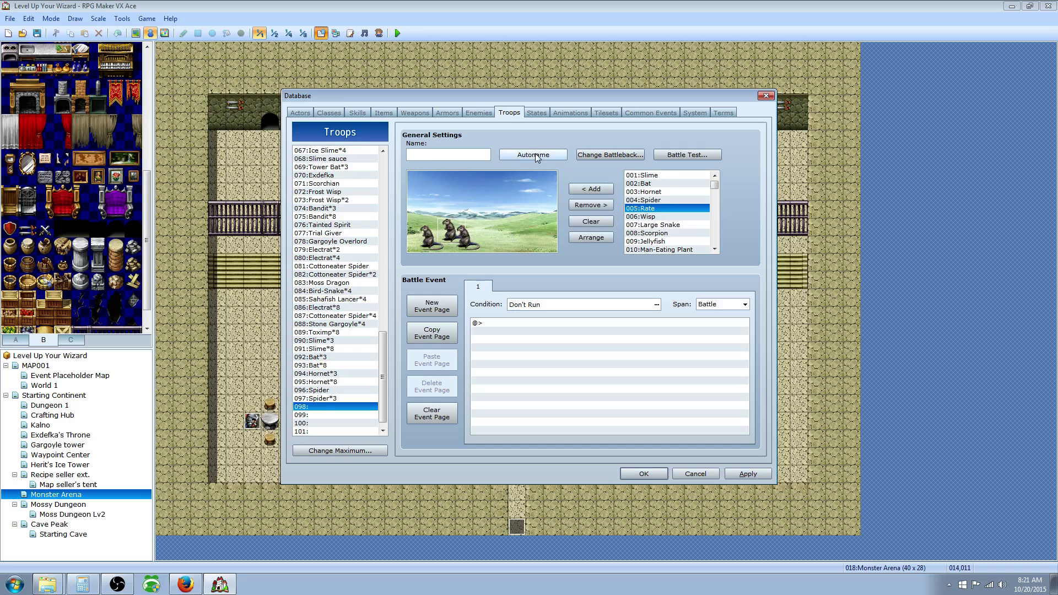
# Fill troop 099 with eight Rates, autoname it Rate*8, and close the Database with OK
pyautogui.click(315, 414)
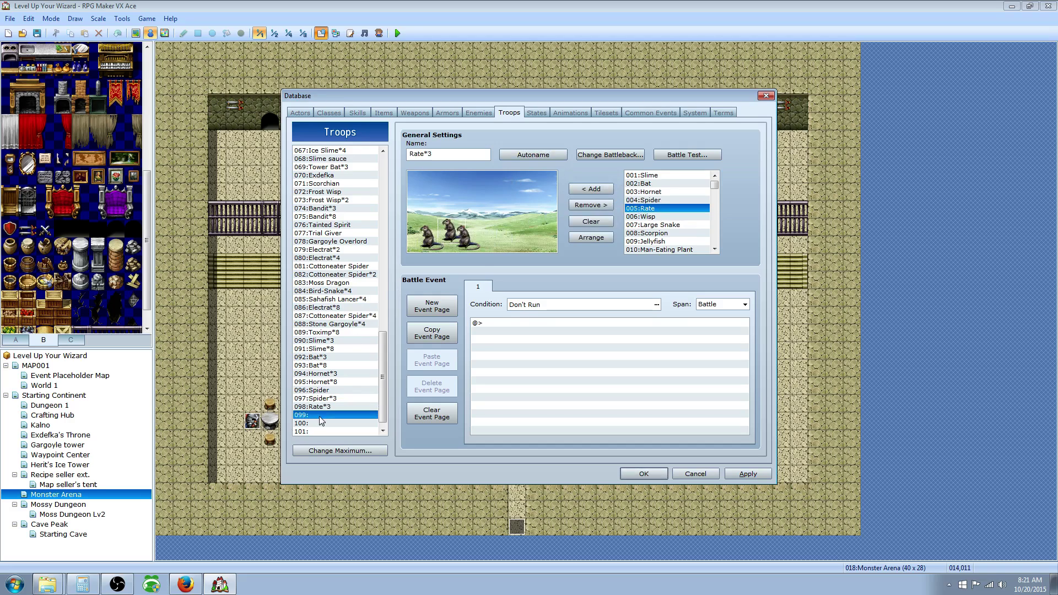
pyautogui.click(601, 188)
pyautogui.click(600, 187)
pyautogui.click(600, 188)
pyautogui.click(600, 188)
pyautogui.click(600, 188)
pyautogui.click(600, 188)
pyautogui.click(600, 188)
pyautogui.click(601, 188)
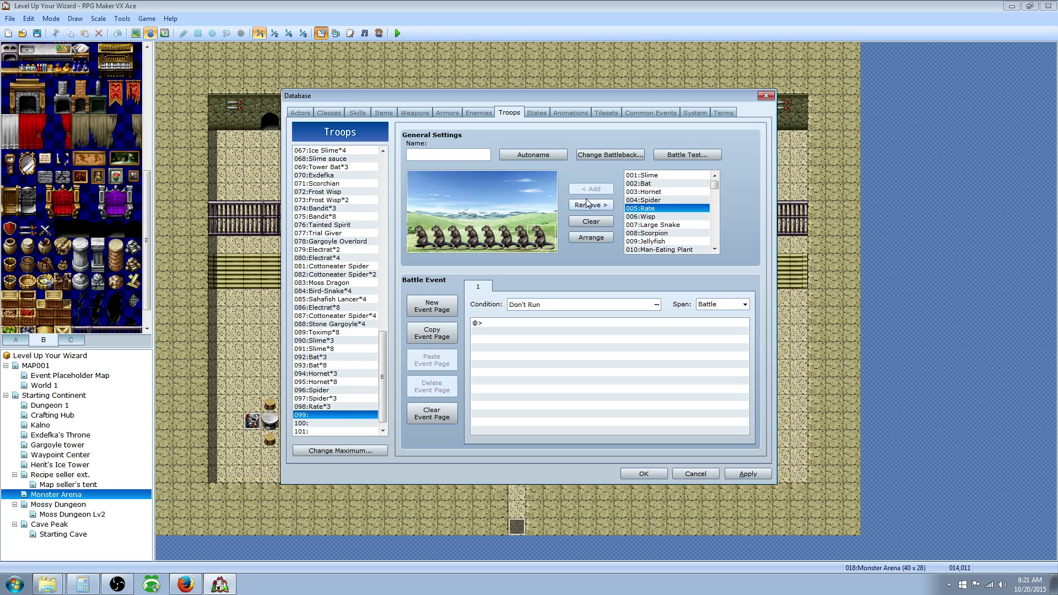
pyautogui.click(520, 155)
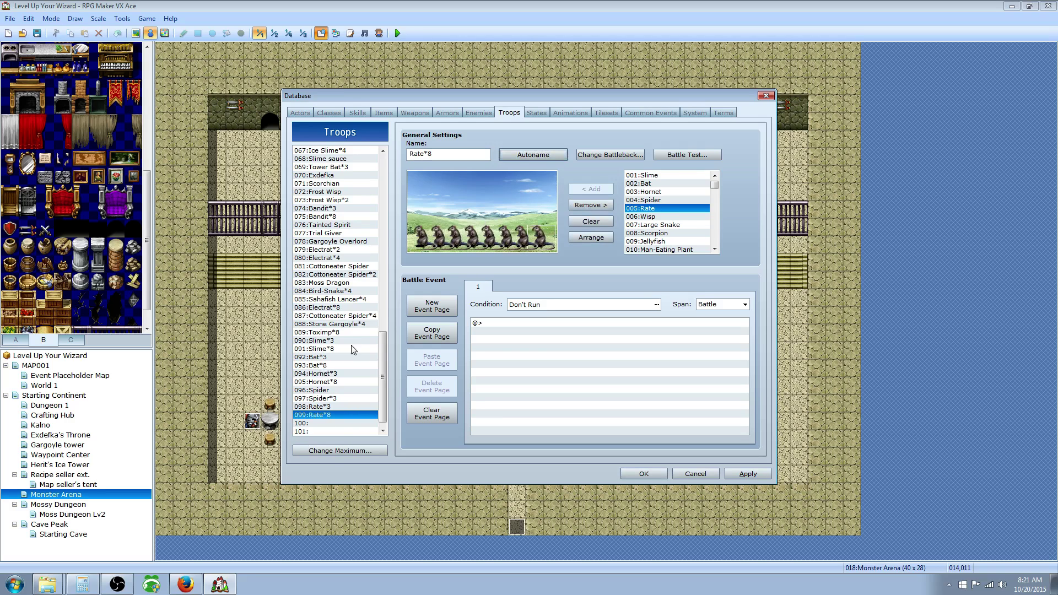
pyautogui.click(643, 474)
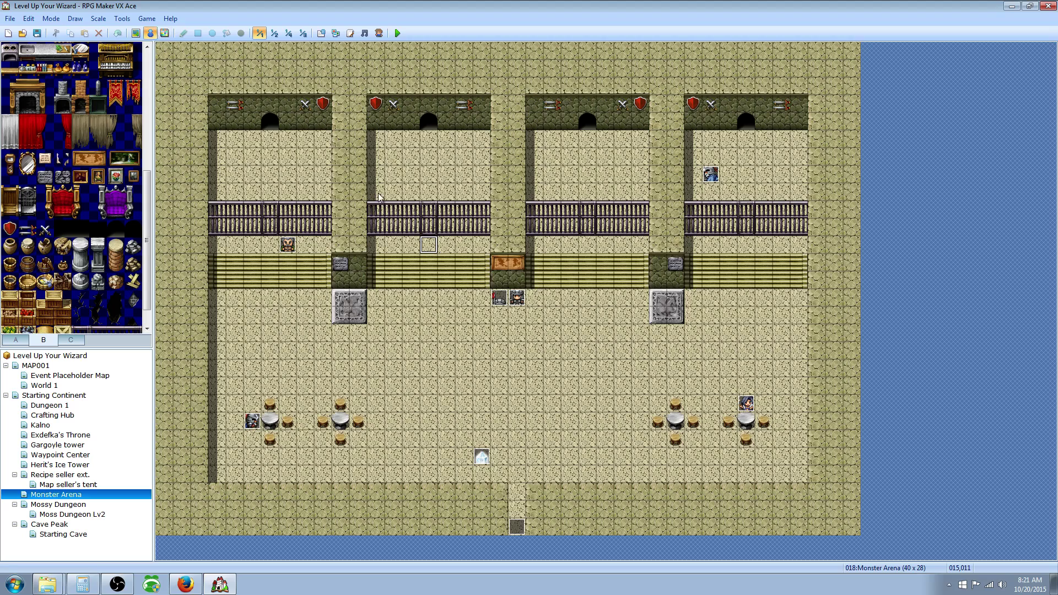
# Create a new event on the map tile that shows the message "Care for a fight?"
pyautogui.rightClick(429, 244)
pyautogui.click(457, 247)
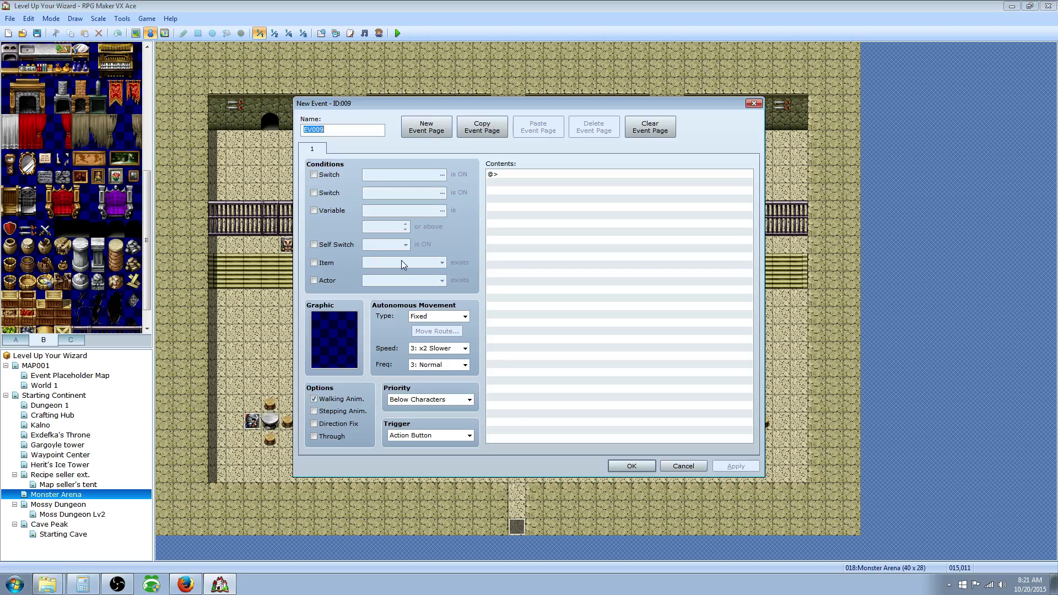
pyautogui.click(515, 175)
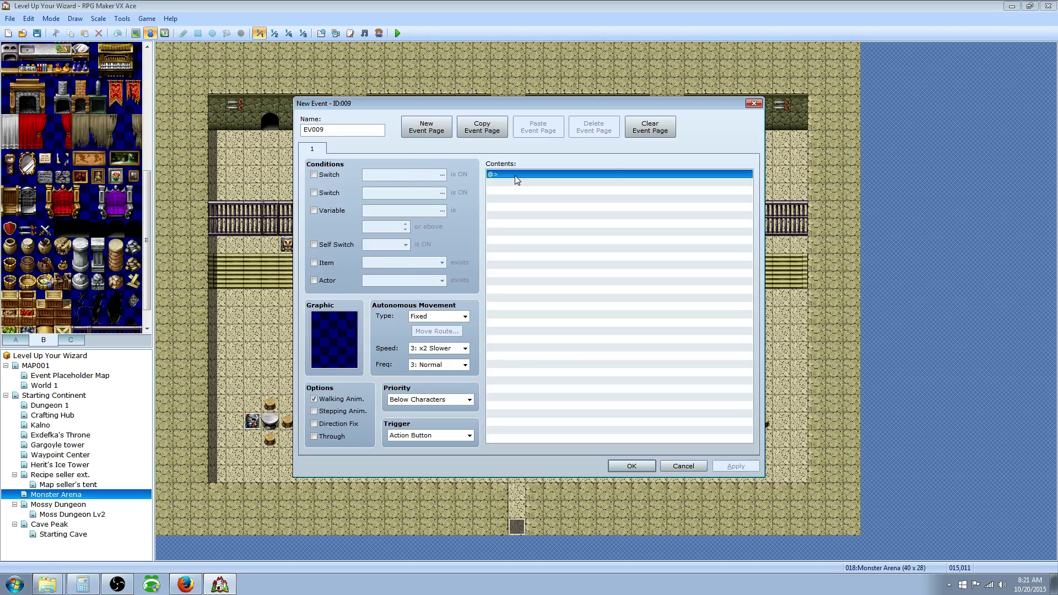
pyautogui.rightClick(514, 175)
pyautogui.click(545, 187)
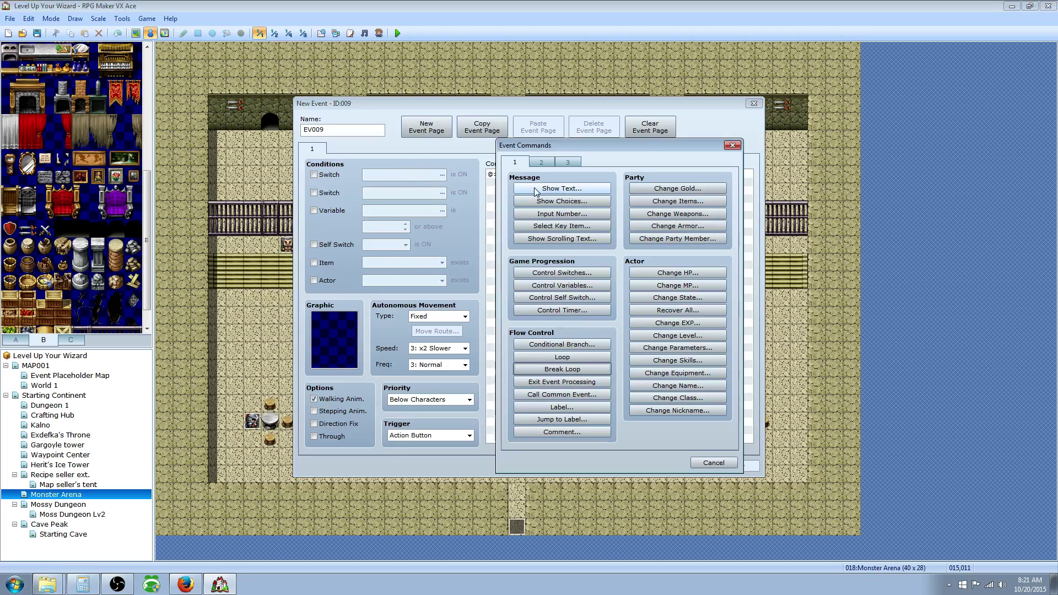
pyautogui.click(536, 190)
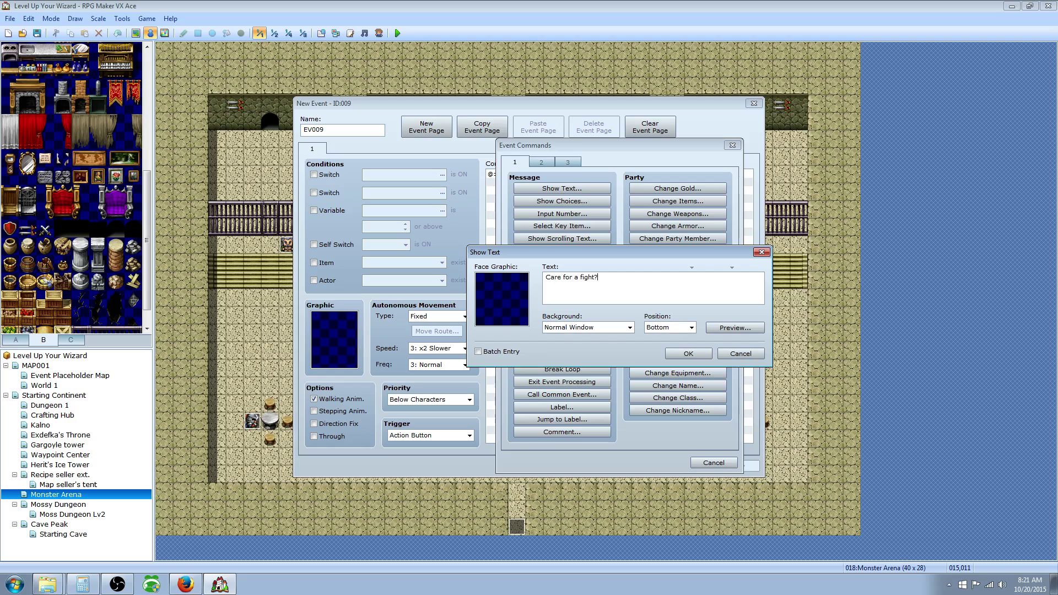
pyautogui.click(675, 353)
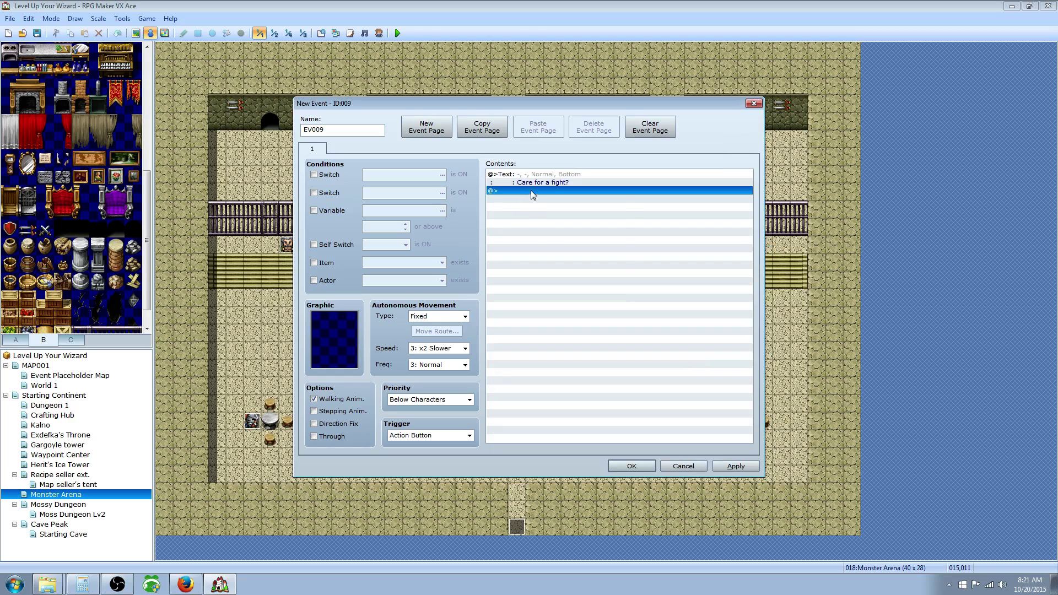
# Add a Show Choices command offering Yes and No after the message
pyautogui.rightClick(530, 190)
pyautogui.click(546, 197)
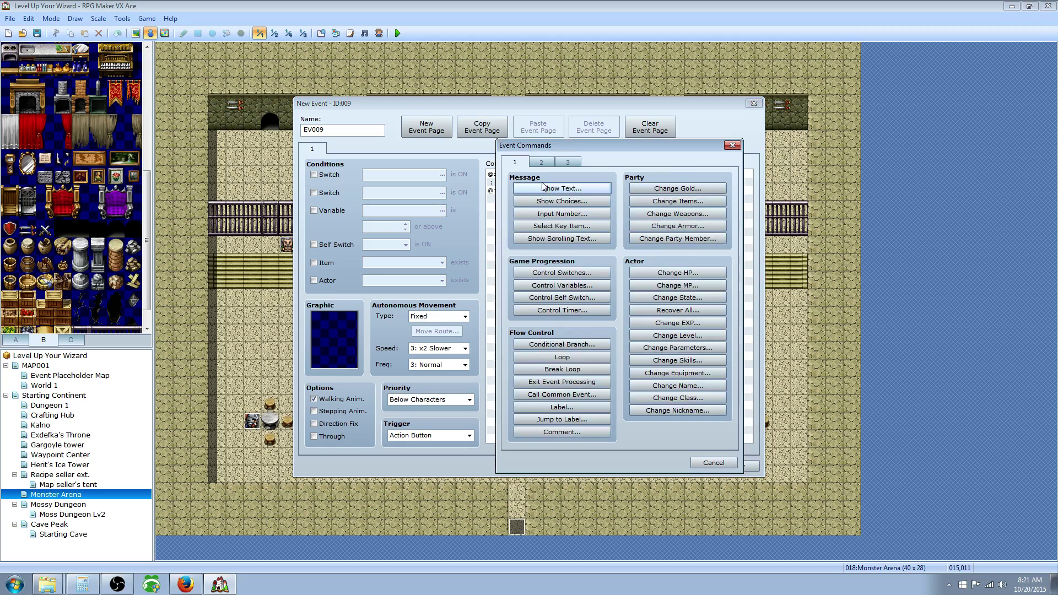
pyautogui.click(554, 202)
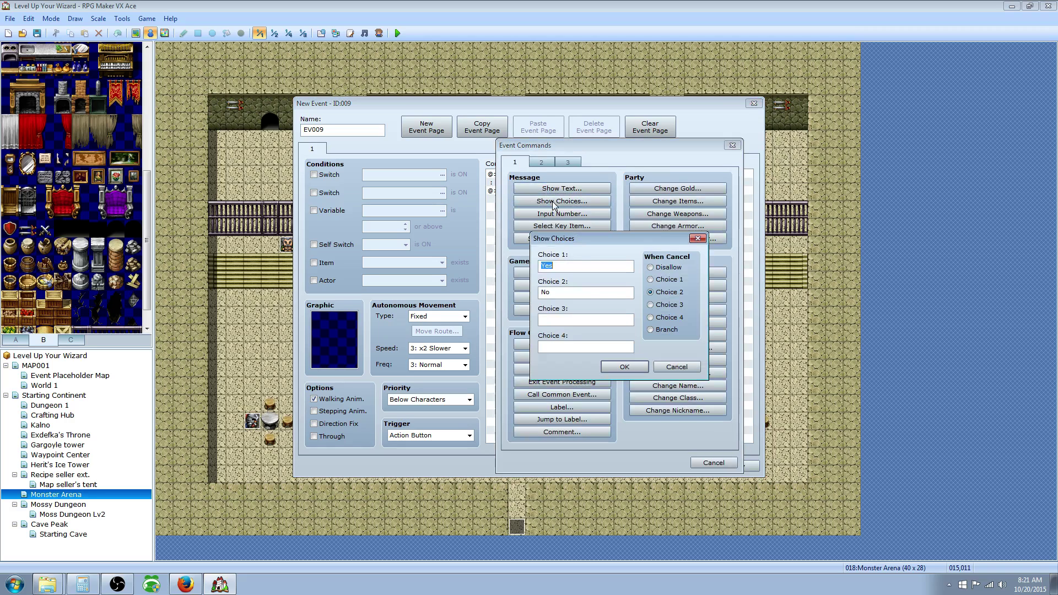
pyautogui.click(624, 366)
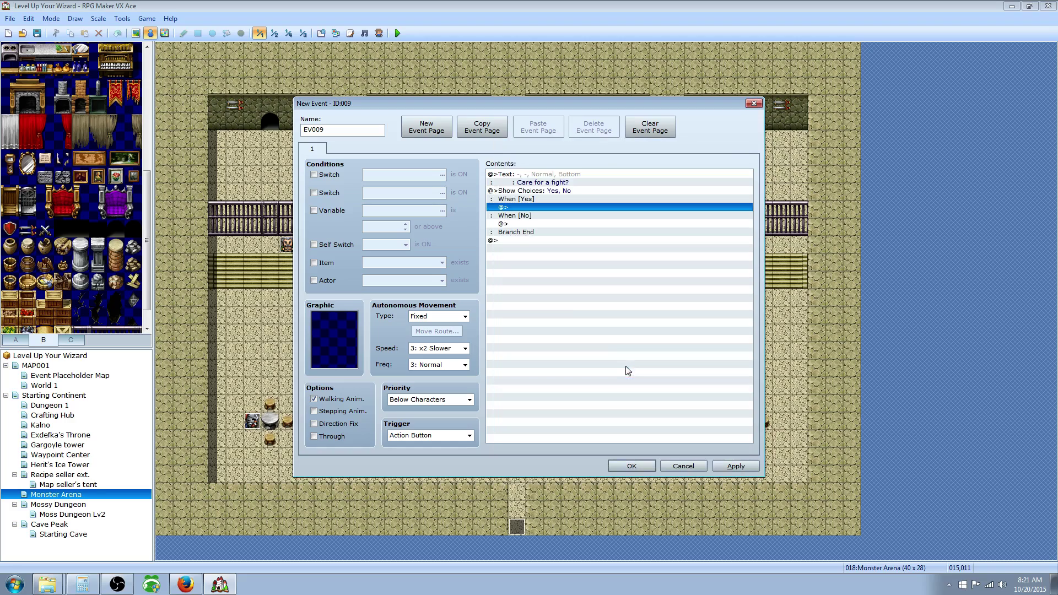
# Insert a Loop under the Yes branch of the event
pyautogui.rightClick(541, 207)
pyautogui.click(574, 218)
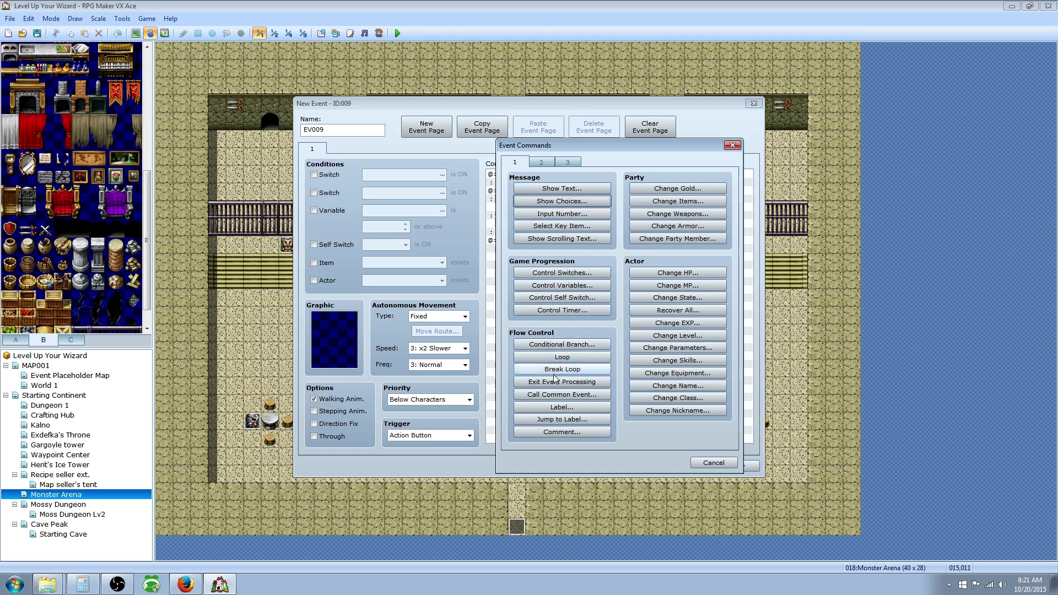
pyautogui.click(562, 357)
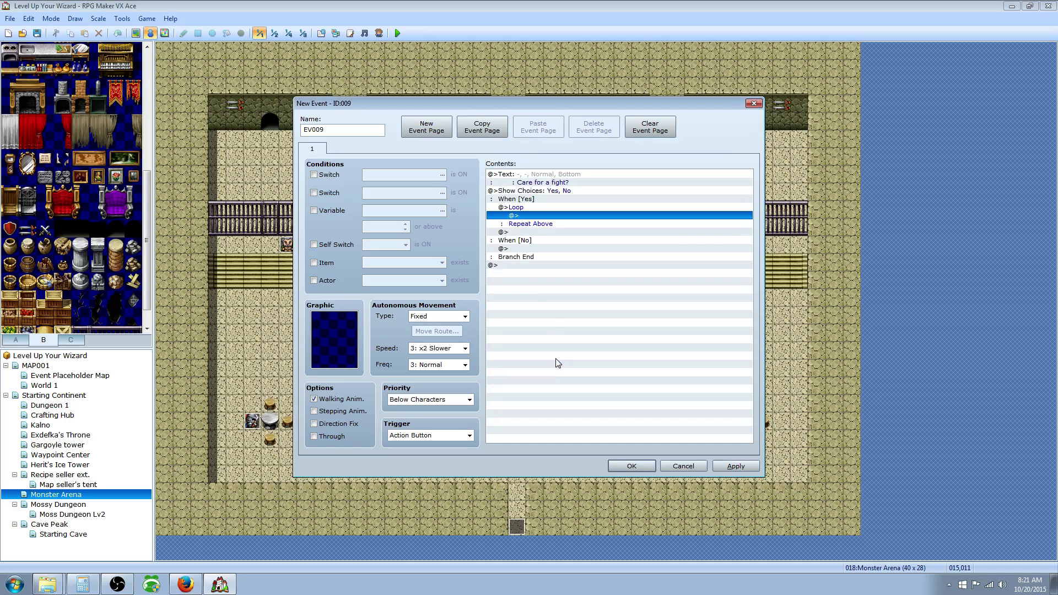
# Inside the loop, add choices 3 Slimes, 8 Slimes, 3 bats, 8 bats with Cancel set to Branch
pyautogui.rightClick(528, 216)
pyautogui.click(568, 221)
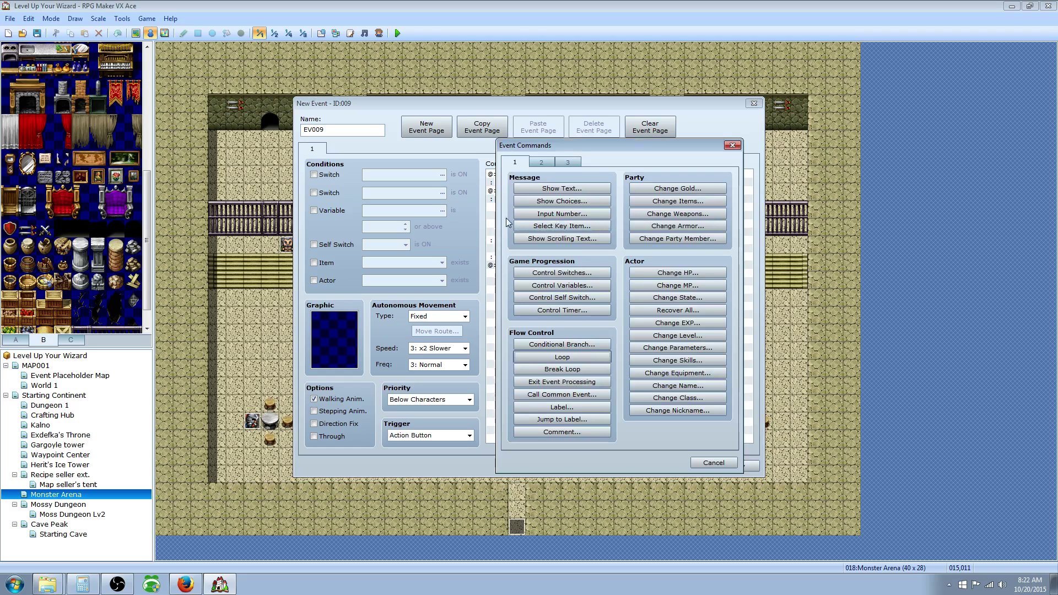
pyautogui.click(562, 202)
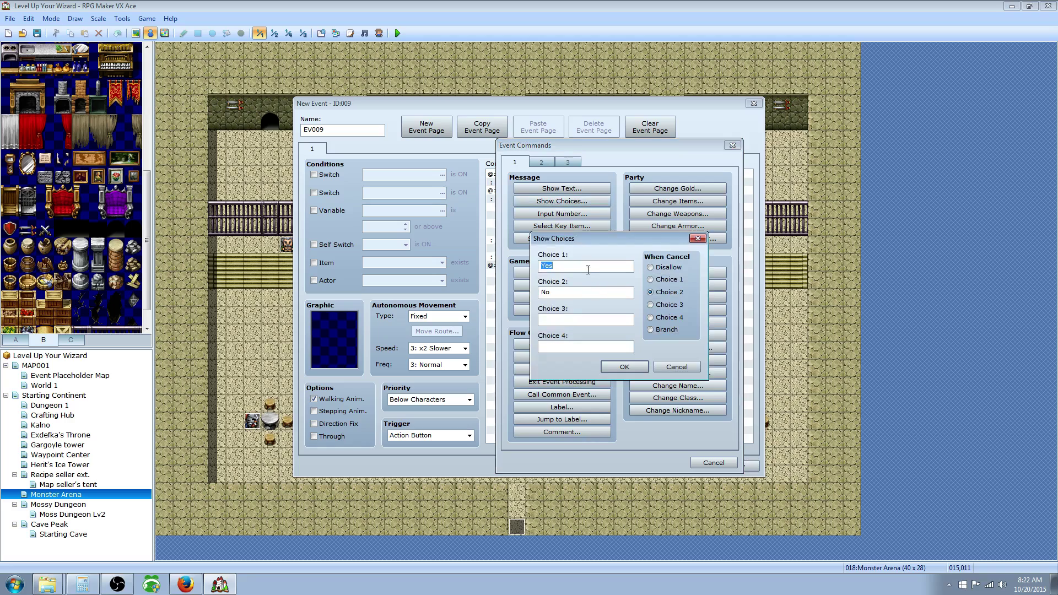
pyautogui.write('38 sl;')
pyautogui.click(651, 329)
pyautogui.click(612, 366)
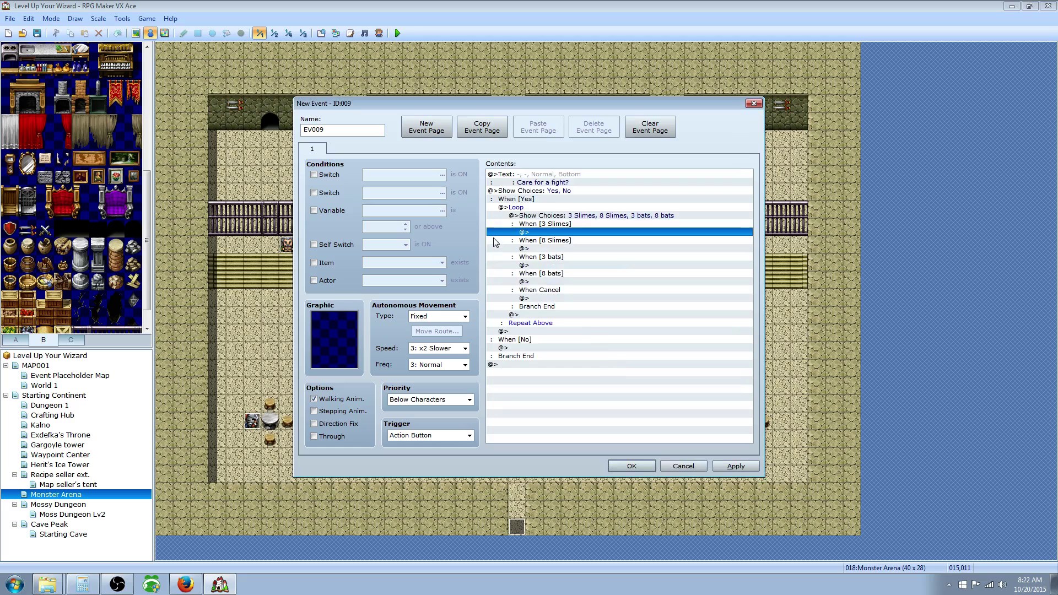
# Under the 3 Slimes branch, add Battle Processing against troop 090:Slime*3
pyautogui.rightClick(544, 235)
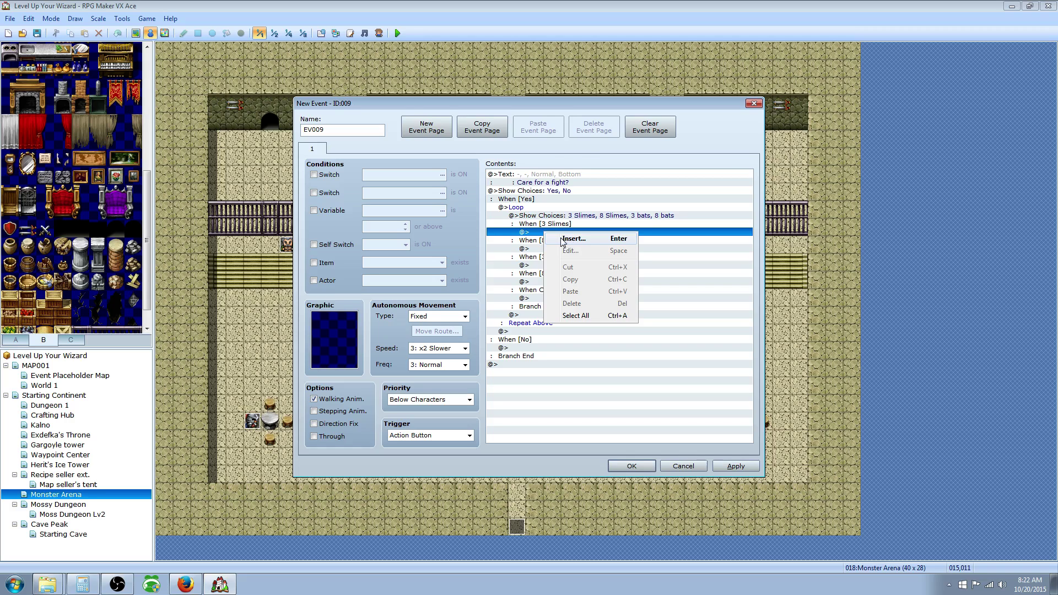
pyautogui.click(574, 239)
pyautogui.click(549, 163)
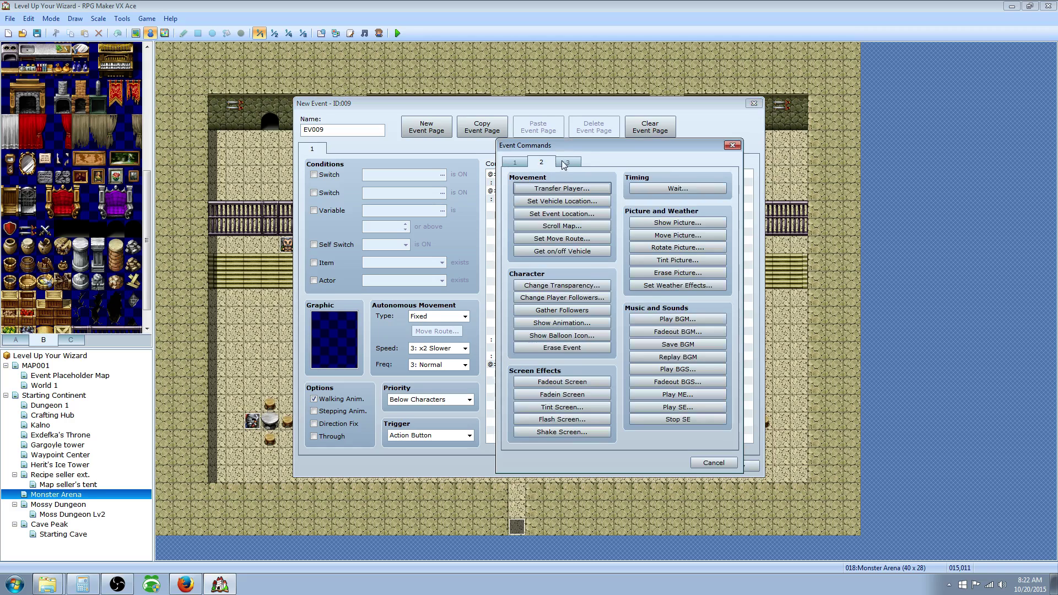
pyautogui.click(569, 163)
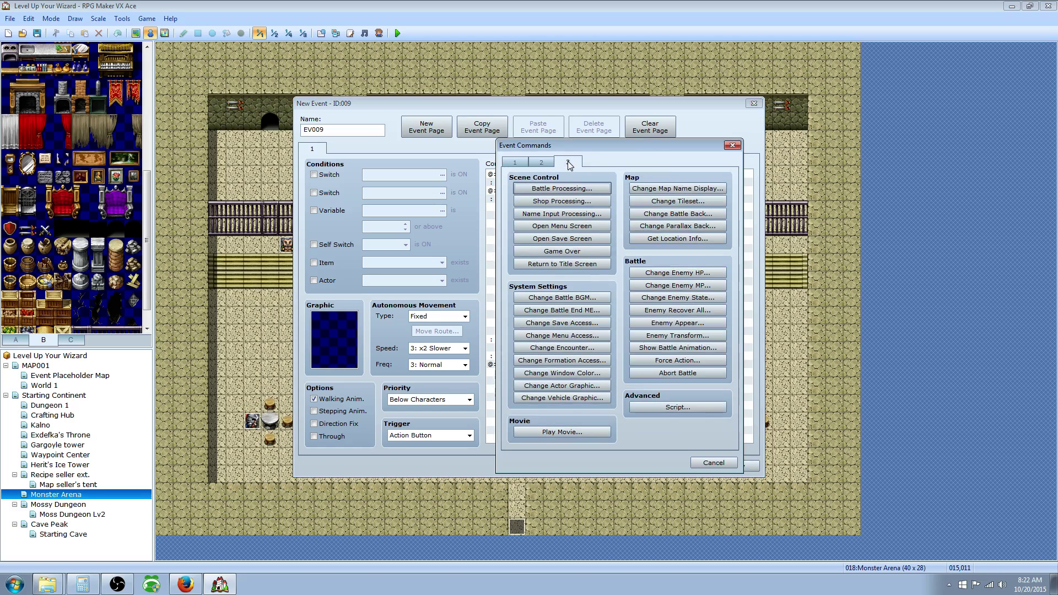
pyautogui.click(559, 190)
pyautogui.click(606, 275)
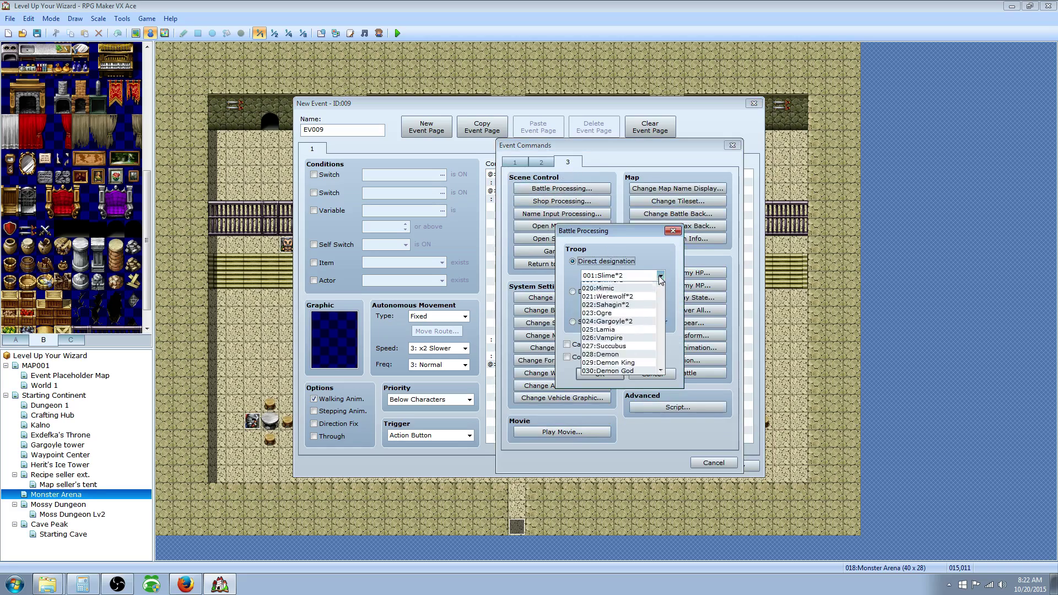
pyautogui.moveTo(660, 295); pyautogui.dragTo(661, 485)
pyautogui.click(623, 428)
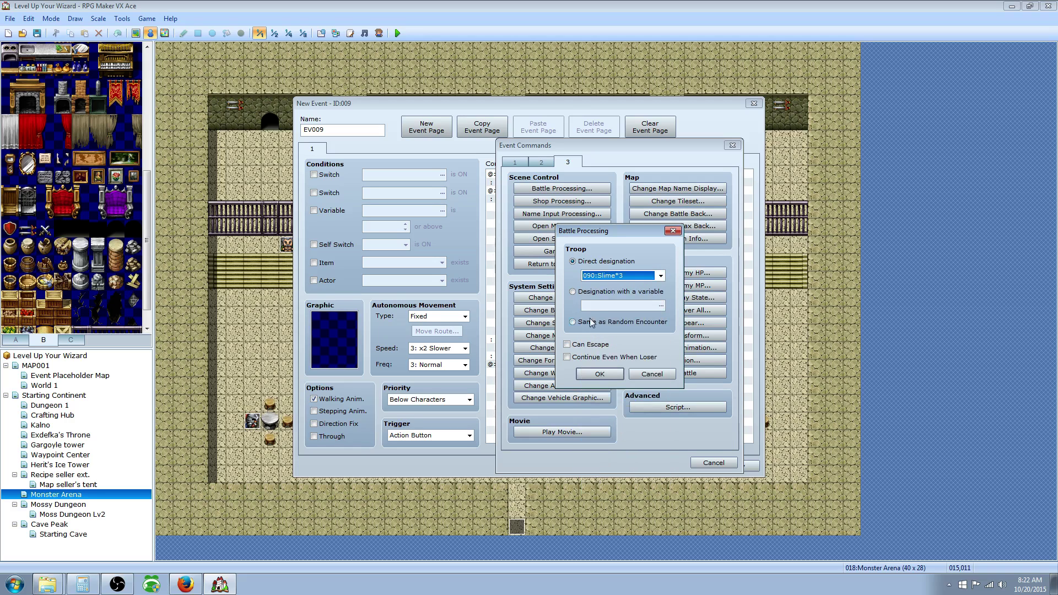
pyautogui.click(600, 374)
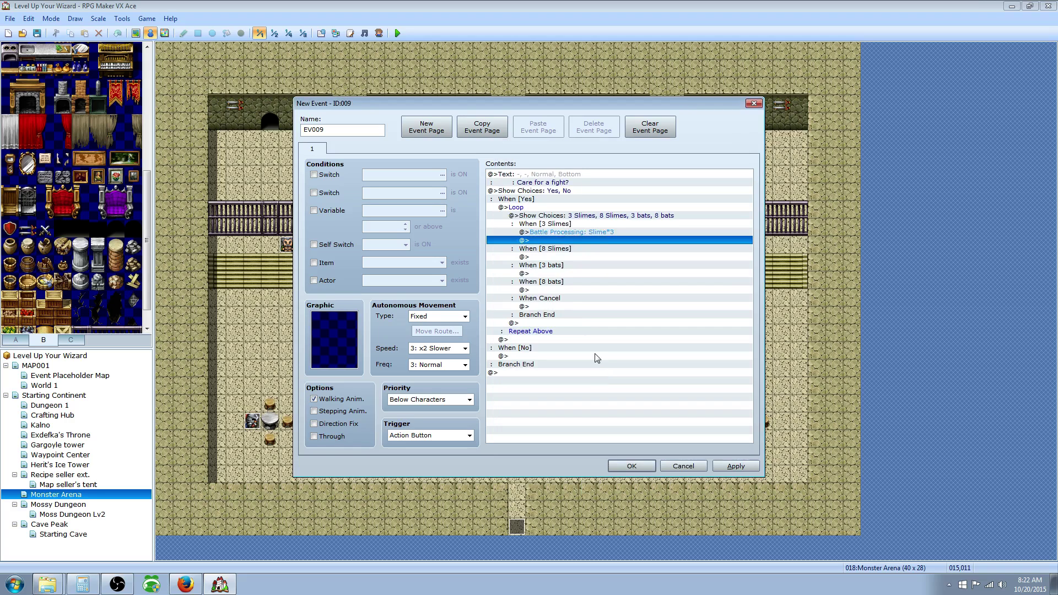
# Add a Break Loop command right after the Slime*3 battle
pyautogui.rightClick(551, 243)
pyautogui.click(580, 247)
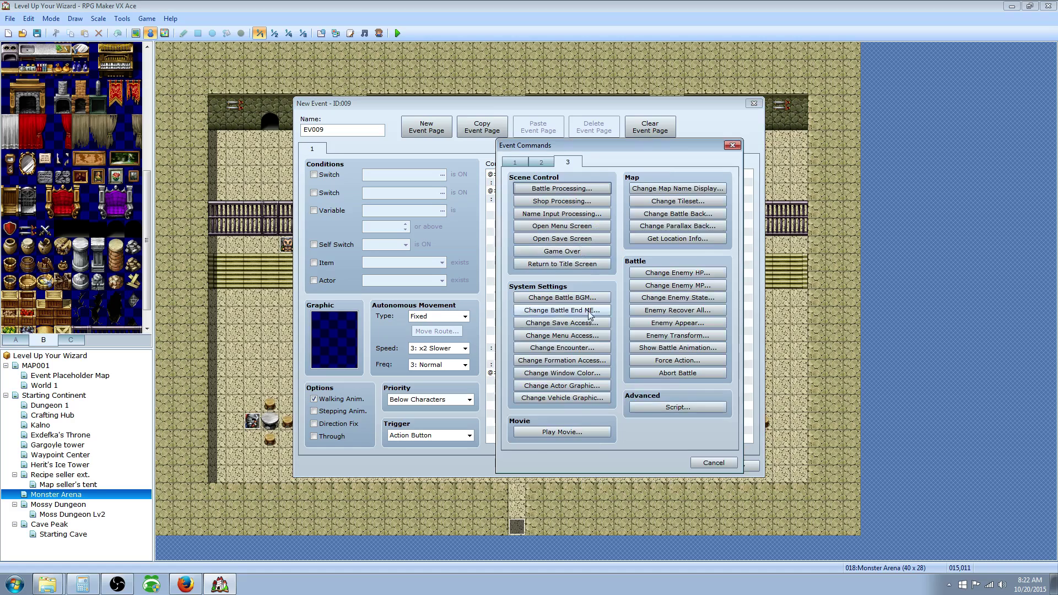
pyautogui.click(515, 162)
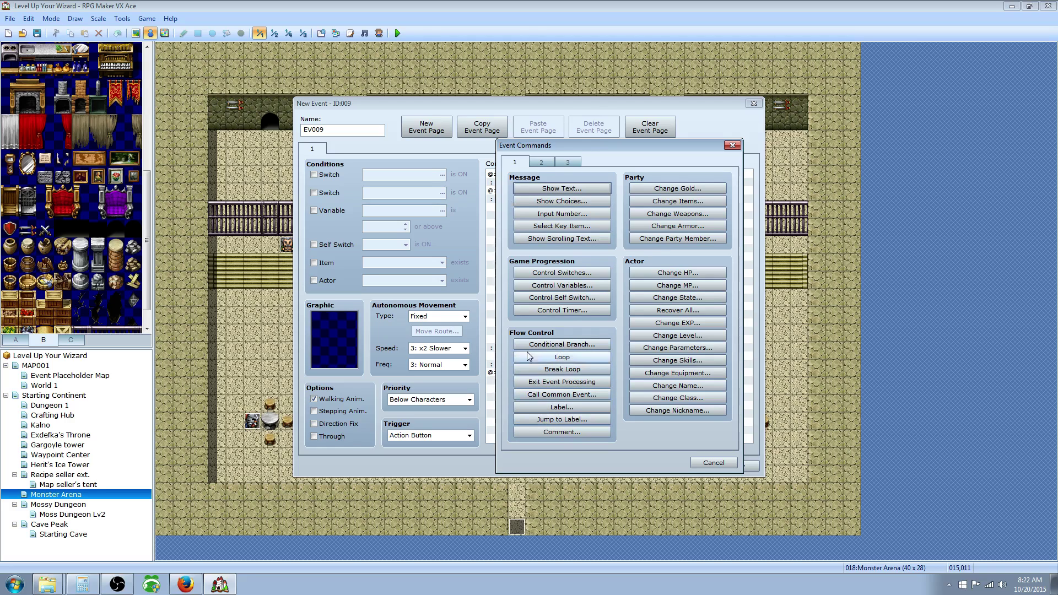
pyautogui.click(562, 374)
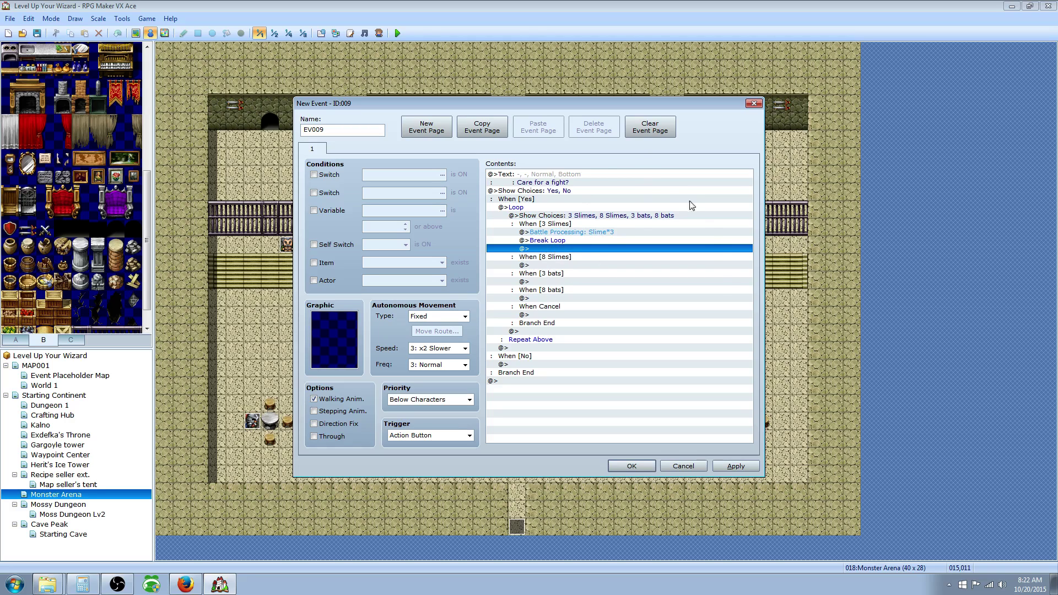
# Copy the Break Loop and paste it under the 8 Slimes, 3 bats, 8 bats and Cancel branches
pyautogui.rightClick(550, 240)
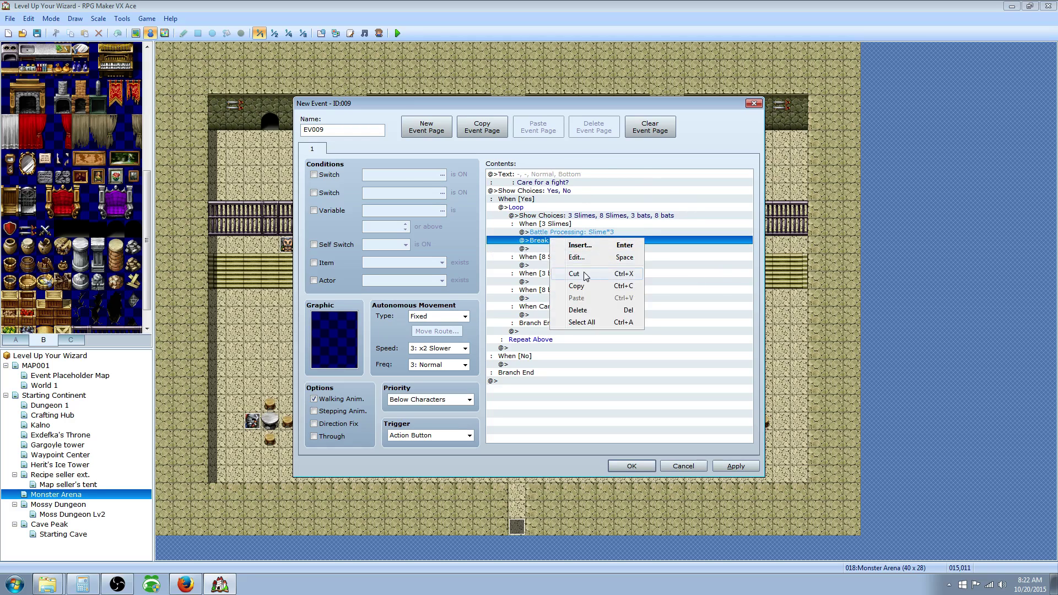
pyautogui.click(584, 287)
pyautogui.click(542, 266)
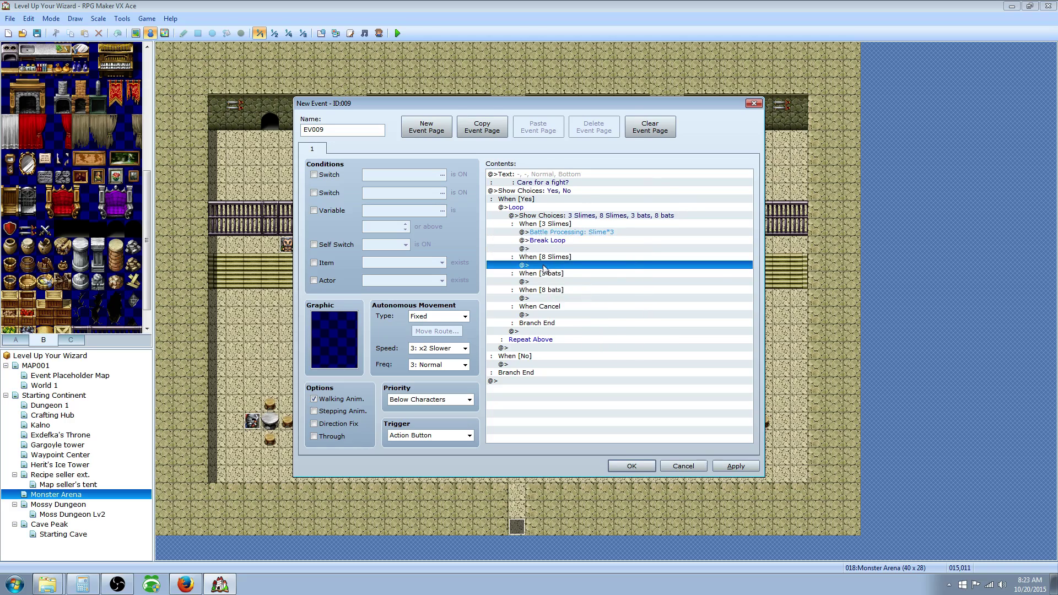
pyautogui.rightClick(544, 267)
pyautogui.click(576, 325)
pyautogui.rightClick(547, 291)
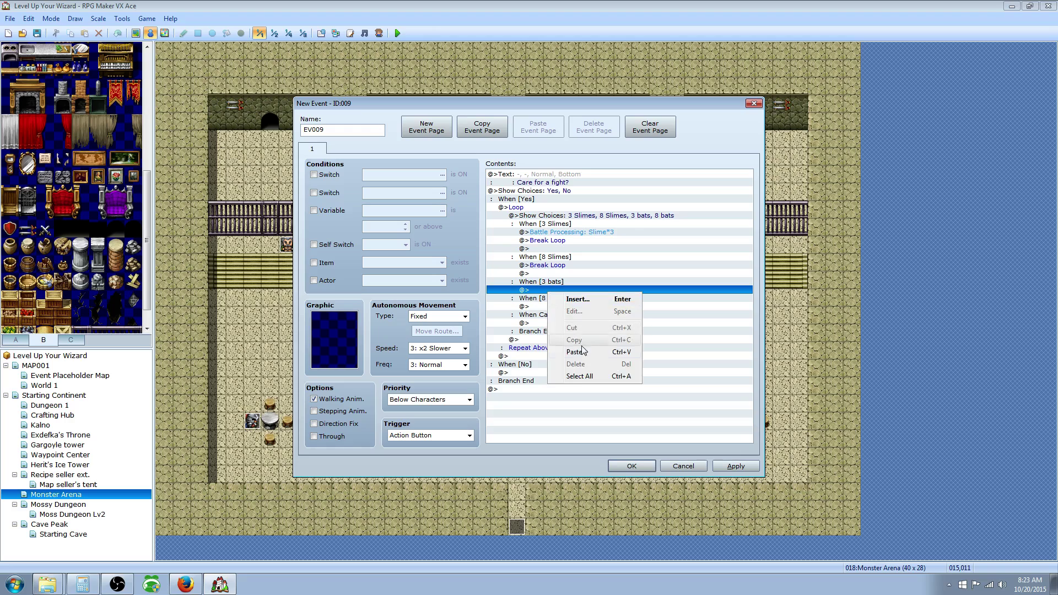
pyautogui.click(575, 352)
pyautogui.click(543, 315)
pyautogui.rightClick(543, 315)
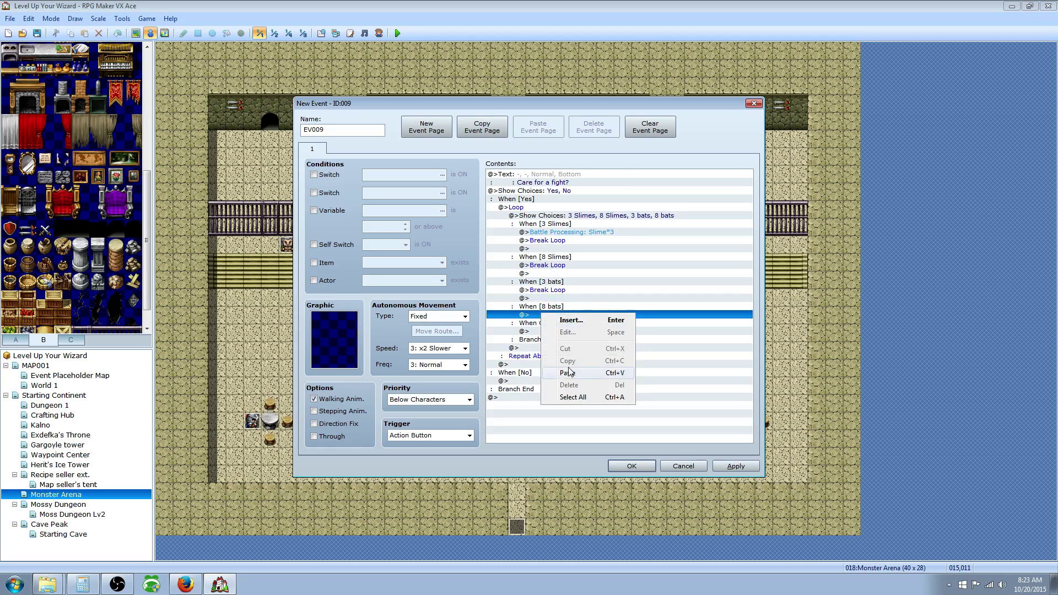
pyautogui.click(570, 373)
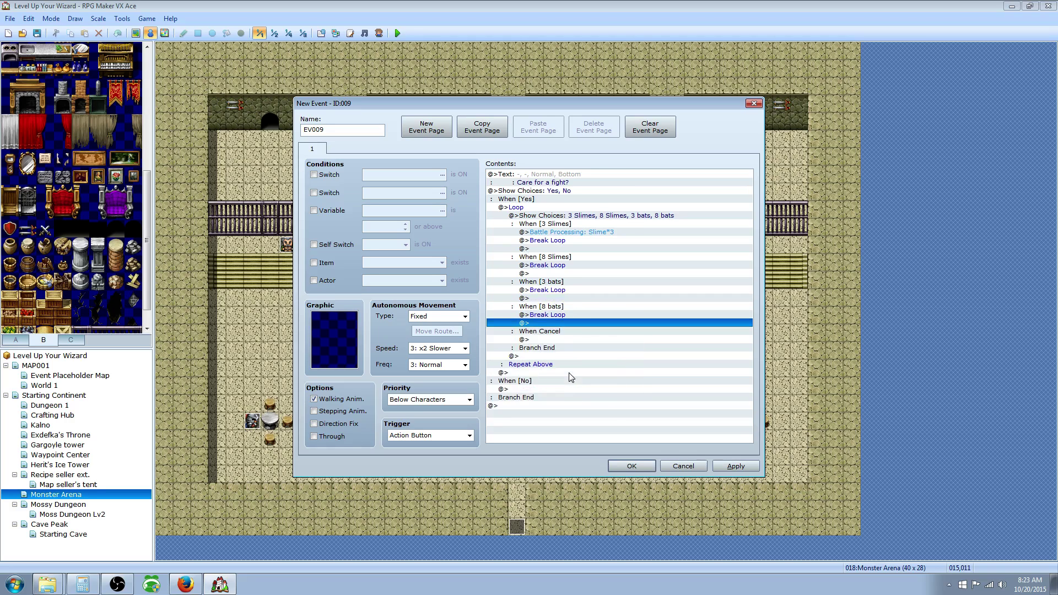
pyautogui.click(547, 339)
pyautogui.rightClick(546, 338)
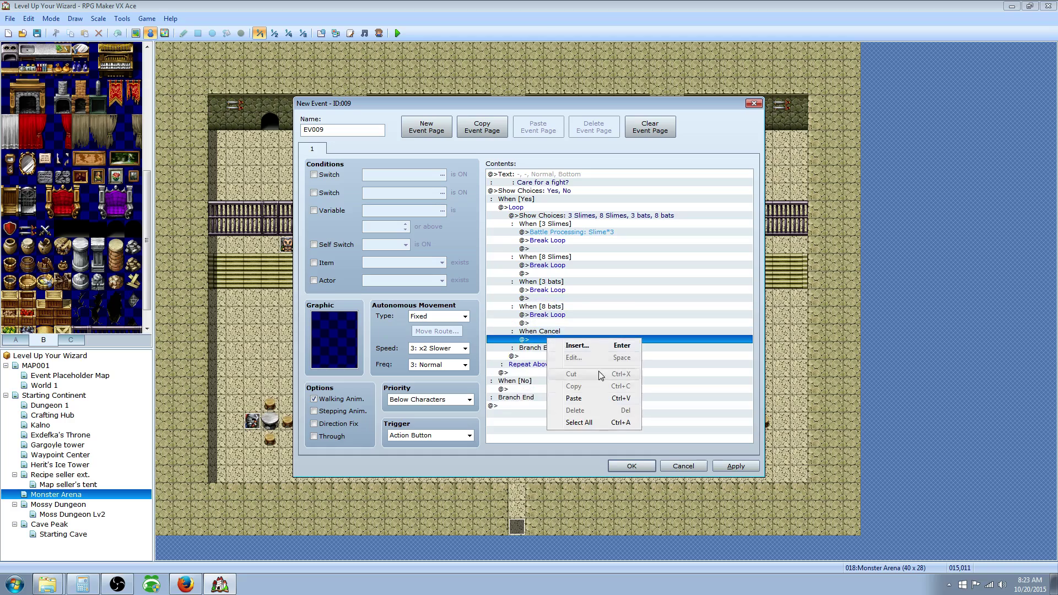
pyautogui.click(590, 401)
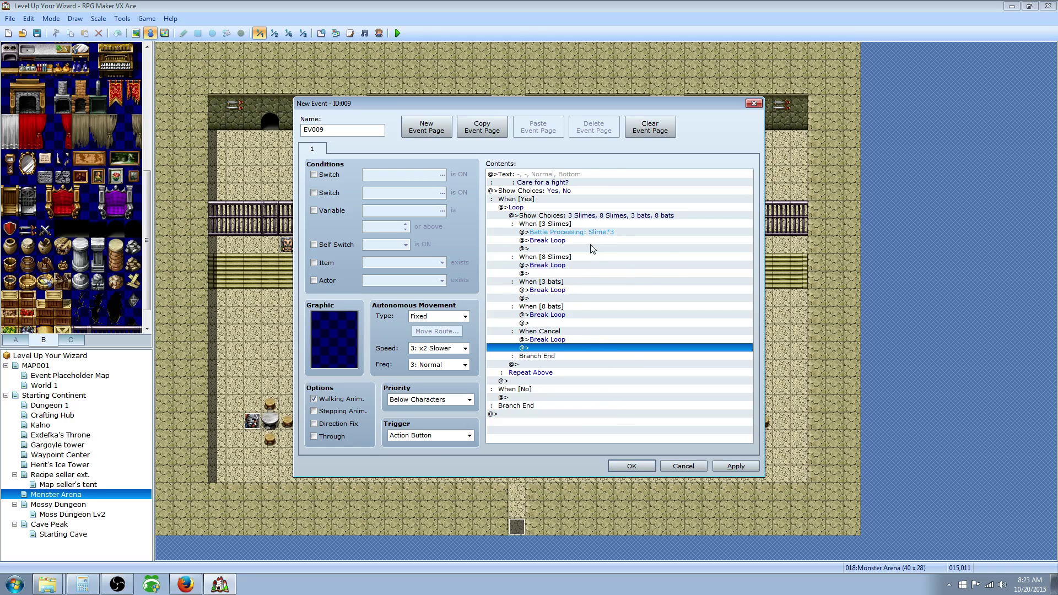
# Insert a 091:Slime*8 battle before the 8 Slimes choice's Break Loop
pyautogui.rightClick(561, 267)
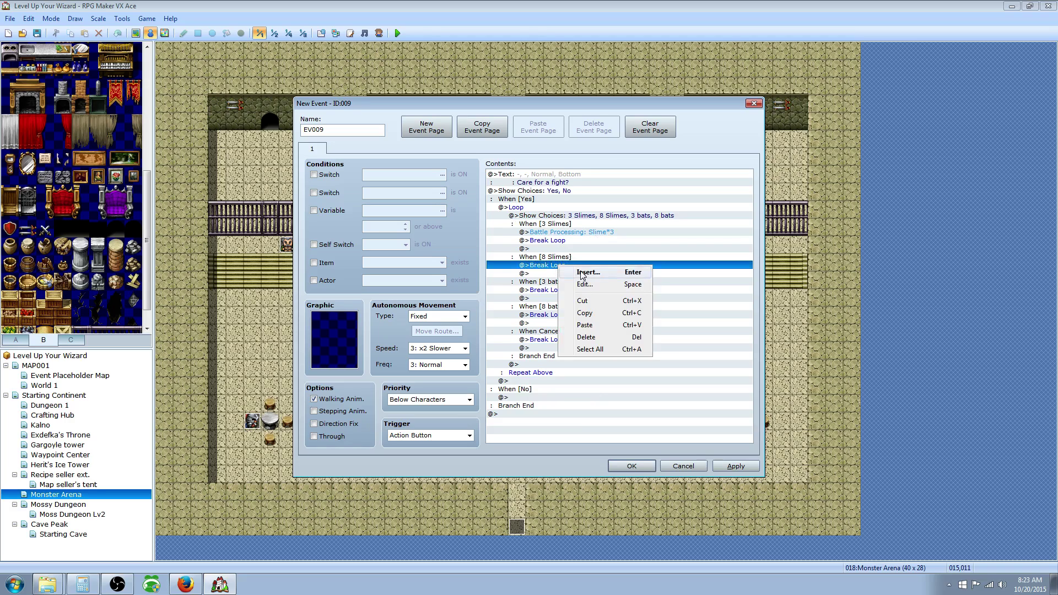
pyautogui.click(537, 266)
pyautogui.rightClick(551, 269)
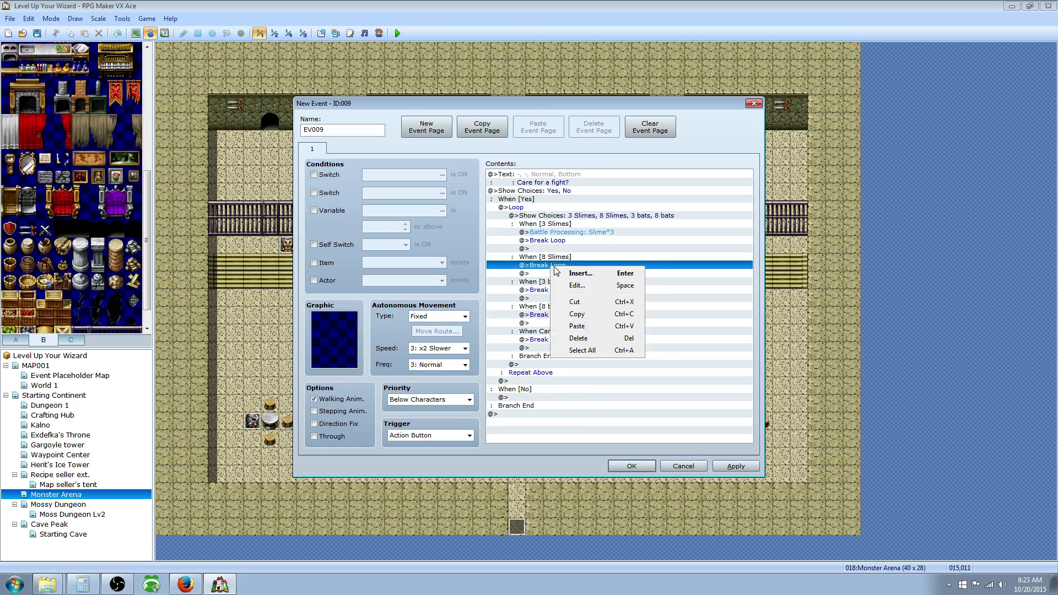
pyautogui.click(532, 267)
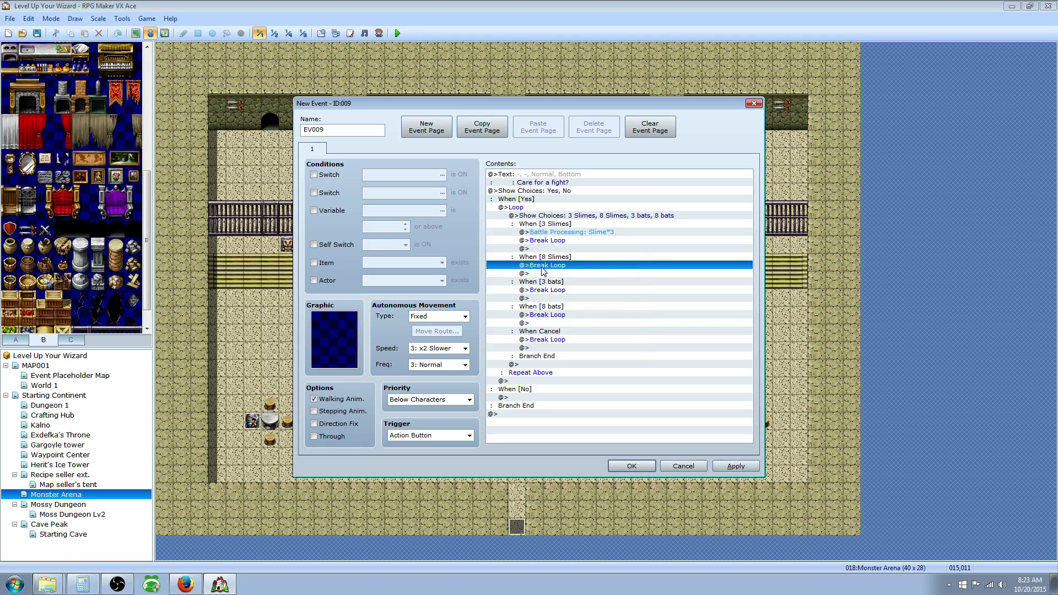
pyautogui.rightClick(543, 267)
pyautogui.click(567, 277)
pyautogui.click(566, 163)
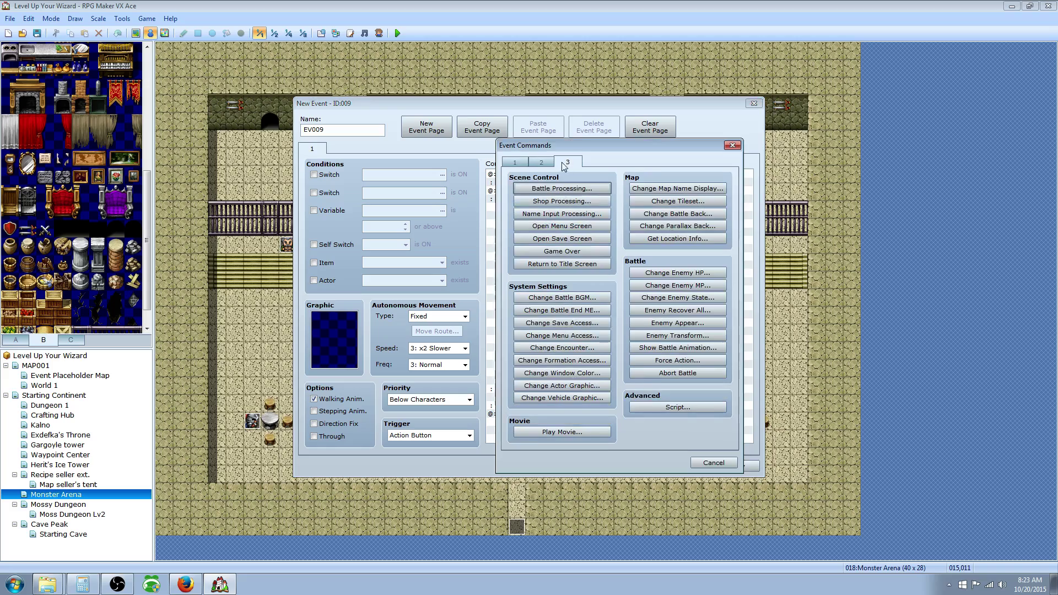
pyautogui.click(568, 188)
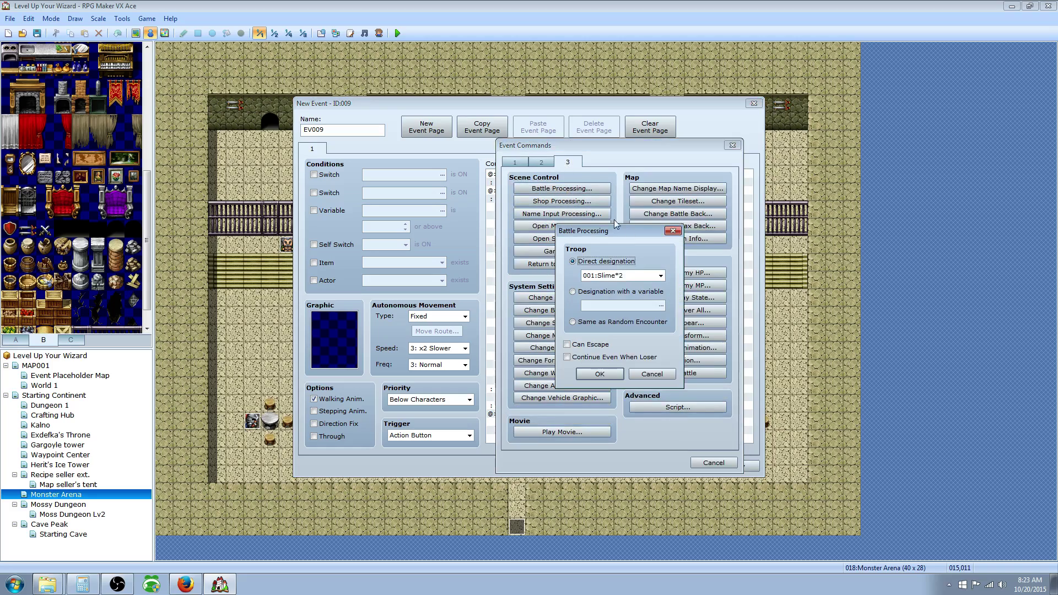
pyautogui.click(659, 276)
pyautogui.scroll(-20, 633, 444)
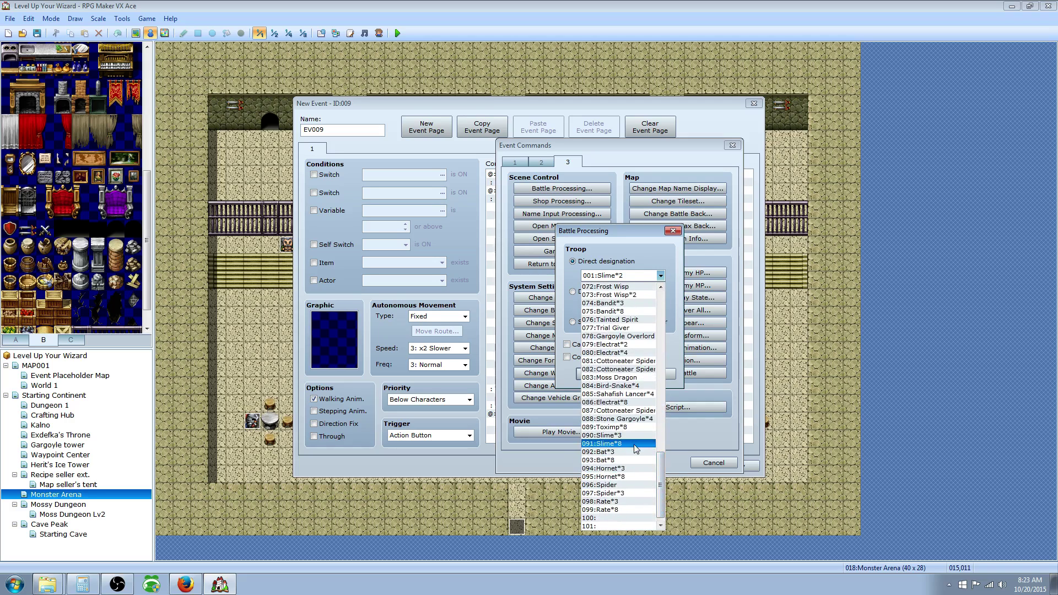
pyautogui.click(633, 443)
pyautogui.click(600, 375)
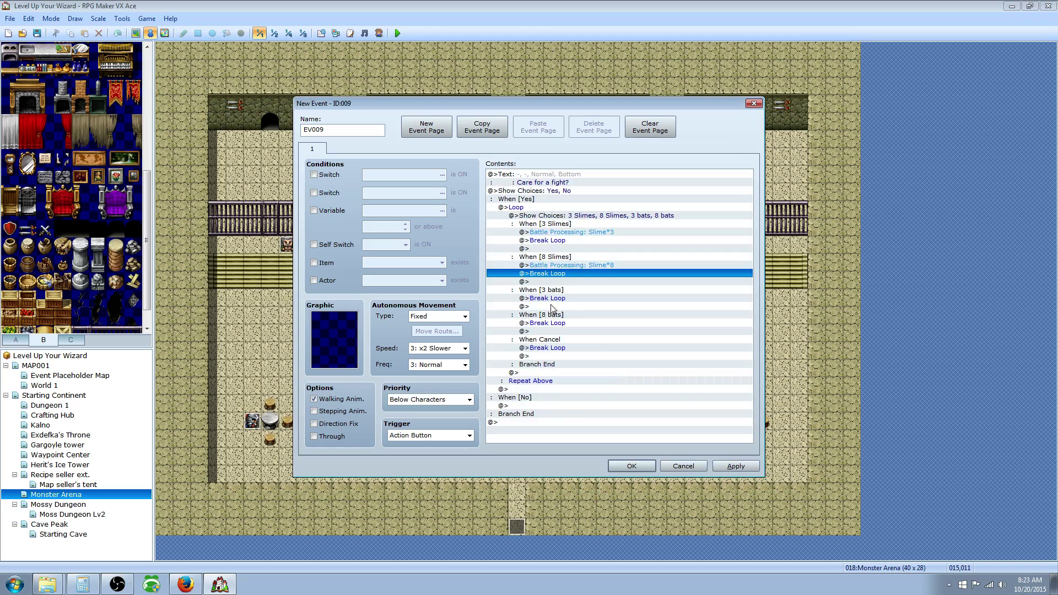
# Add a Bat*8 battle and move it under the 8 bats choice
pyautogui.rightClick(555, 301)
pyautogui.click(564, 305)
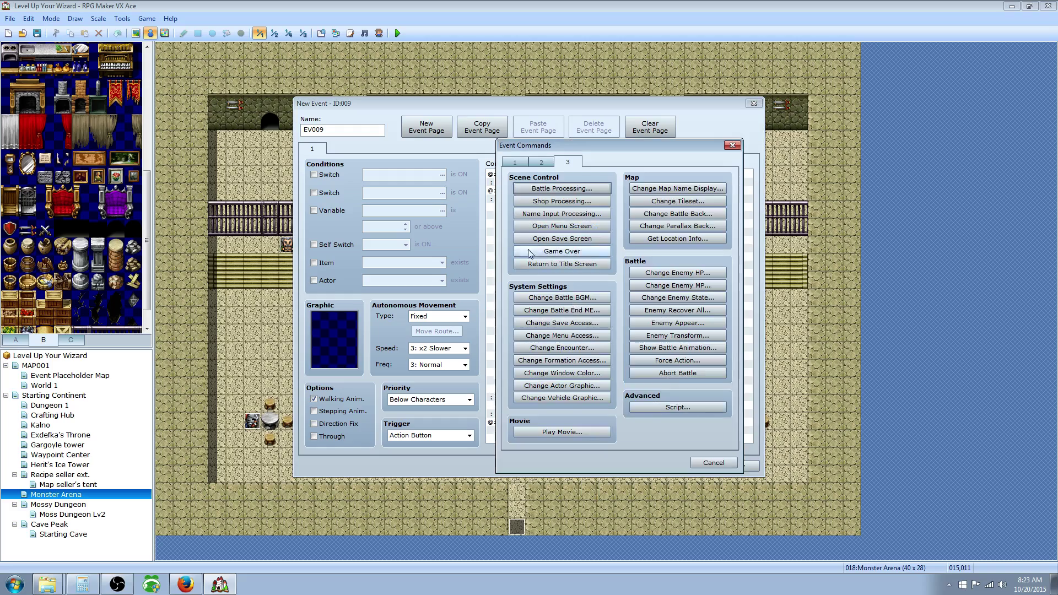
pyautogui.click(562, 188)
pyautogui.click(660, 275)
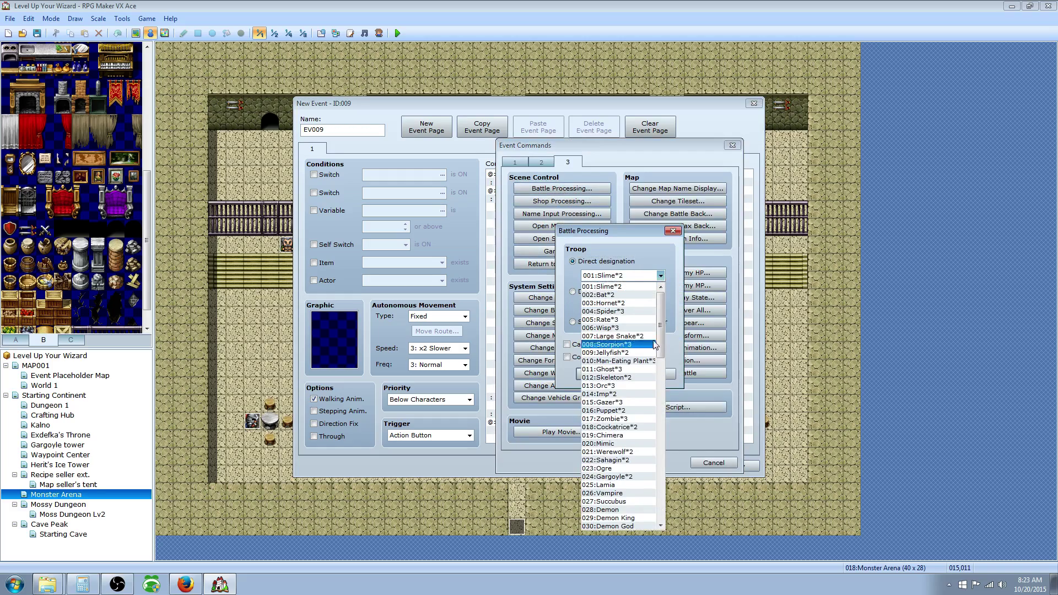
pyautogui.scroll(-6, 640, 420)
pyautogui.scroll(-15, 640, 422)
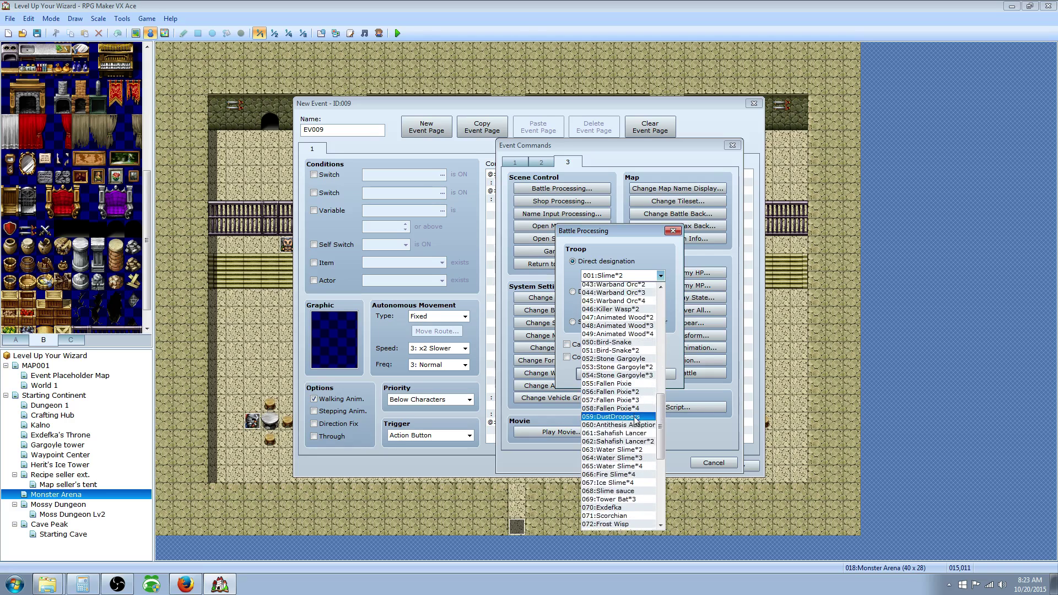
pyautogui.scroll(-3, 633, 441)
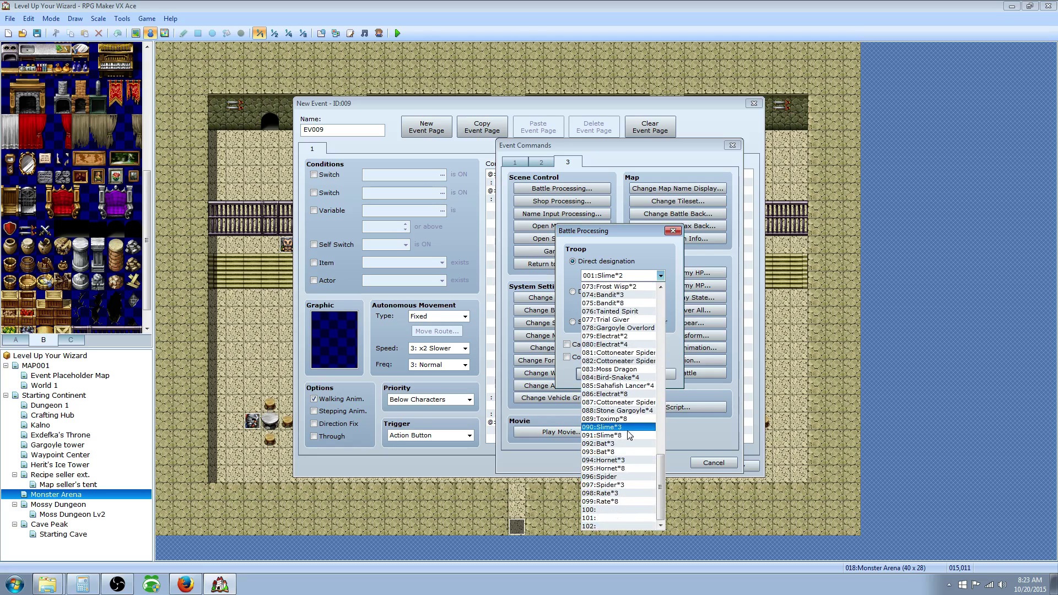
pyautogui.click(617, 453)
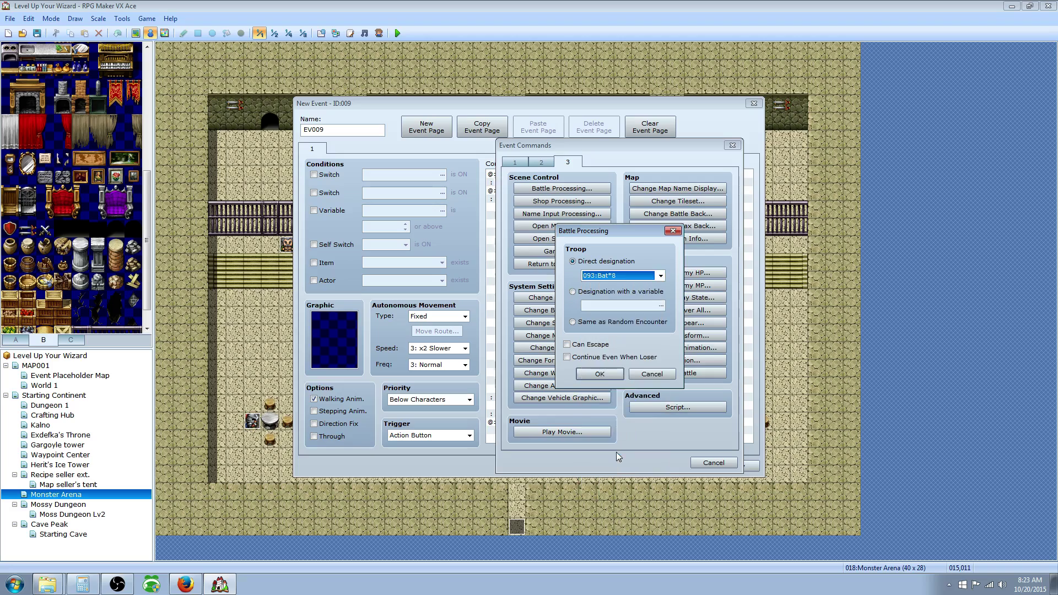
pyautogui.click(604, 373)
pyautogui.rightClick(579, 298)
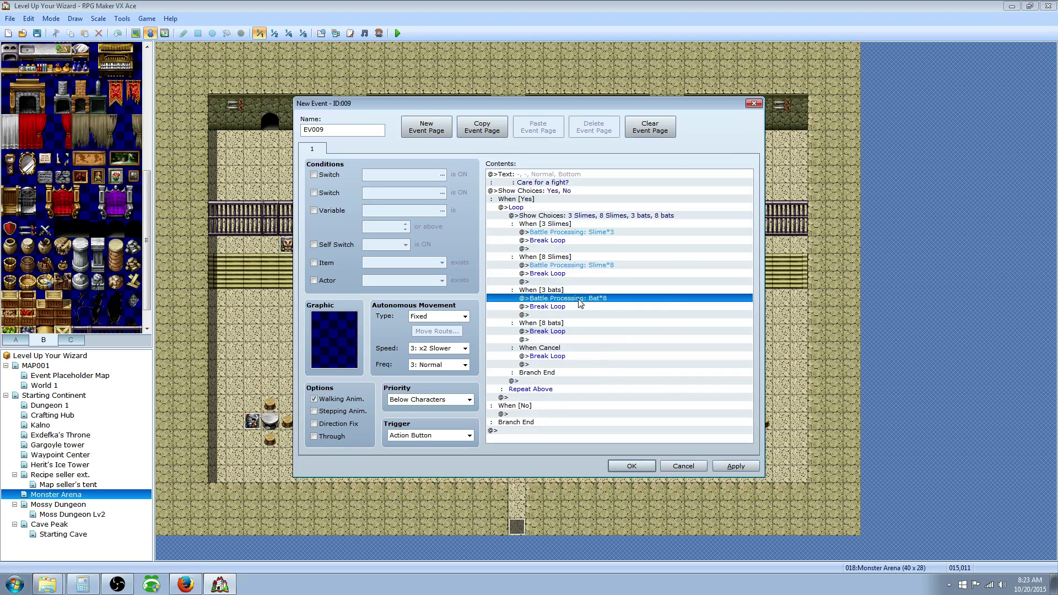
pyautogui.click(602, 335)
pyautogui.rightClick(560, 324)
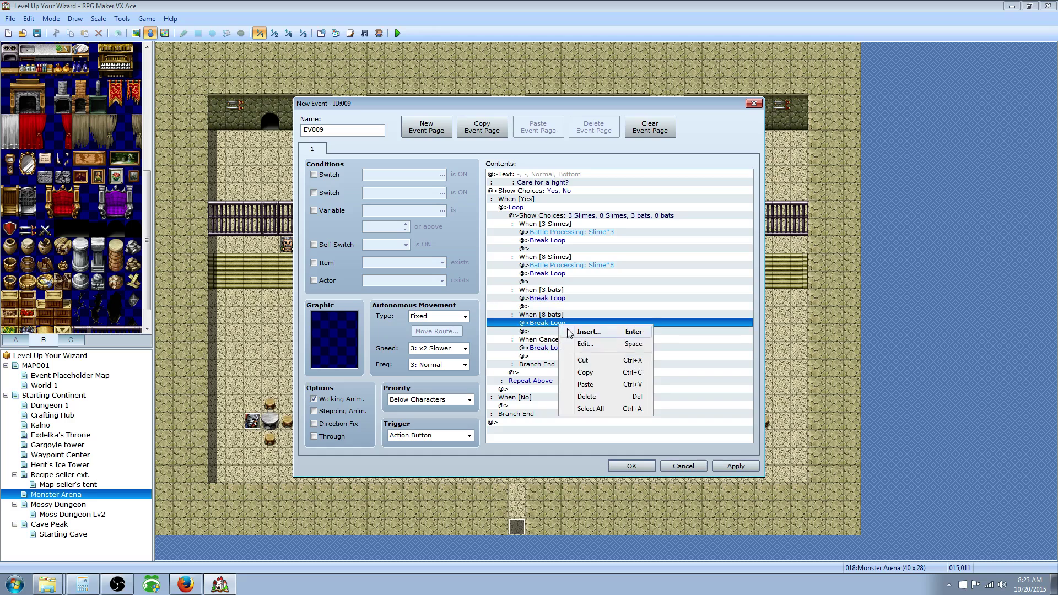
pyautogui.click(587, 384)
# Add a 092:Bat*3 battle under the 3 bats choice
pyautogui.rightClick(552, 302)
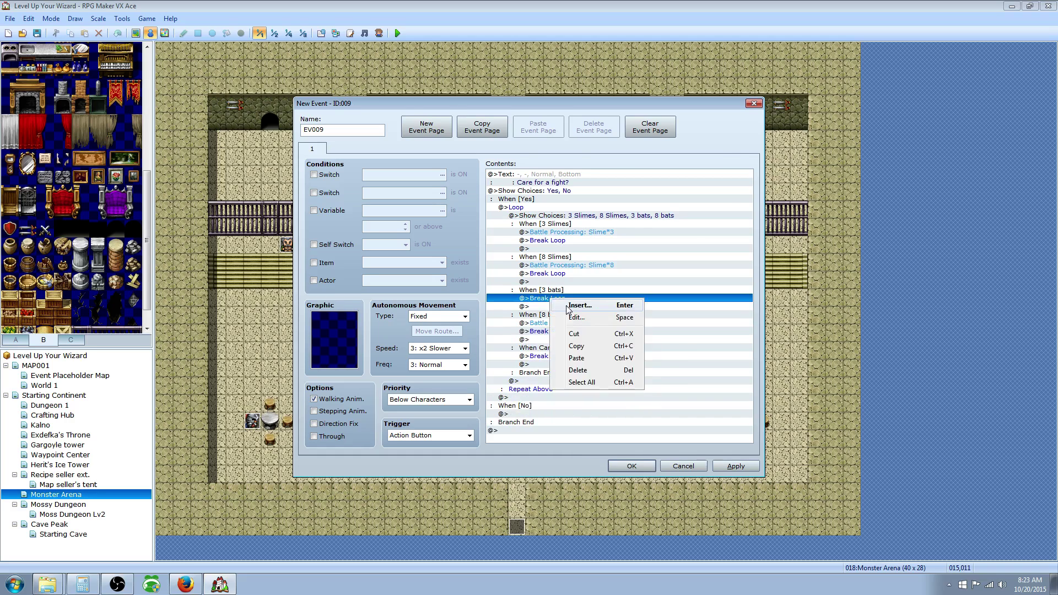
pyautogui.click(566, 307)
pyautogui.click(557, 188)
pyautogui.click(661, 276)
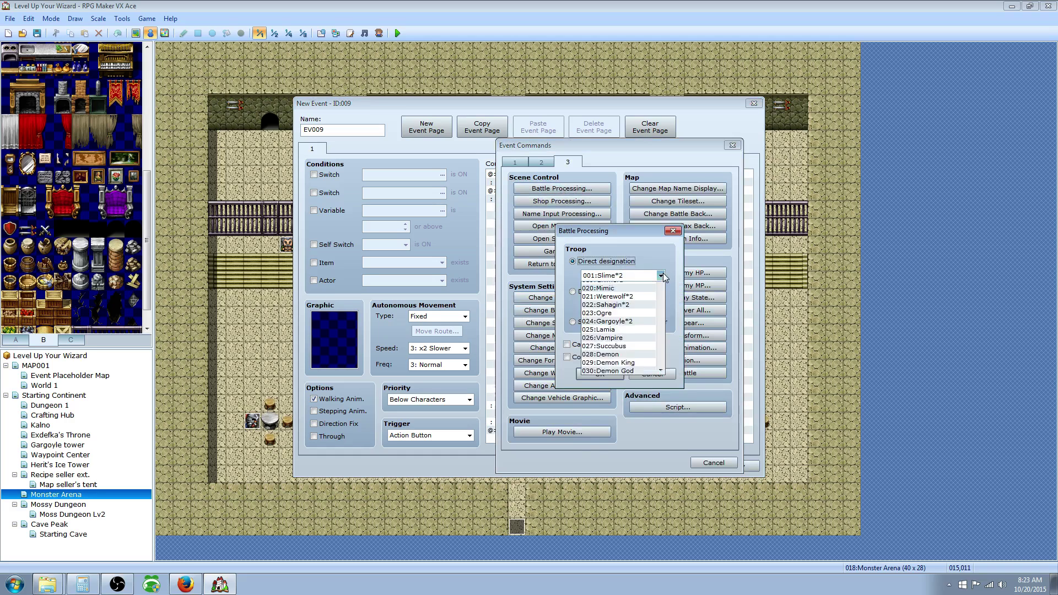
pyautogui.moveTo(661, 291); pyautogui.dragTo(662, 498)
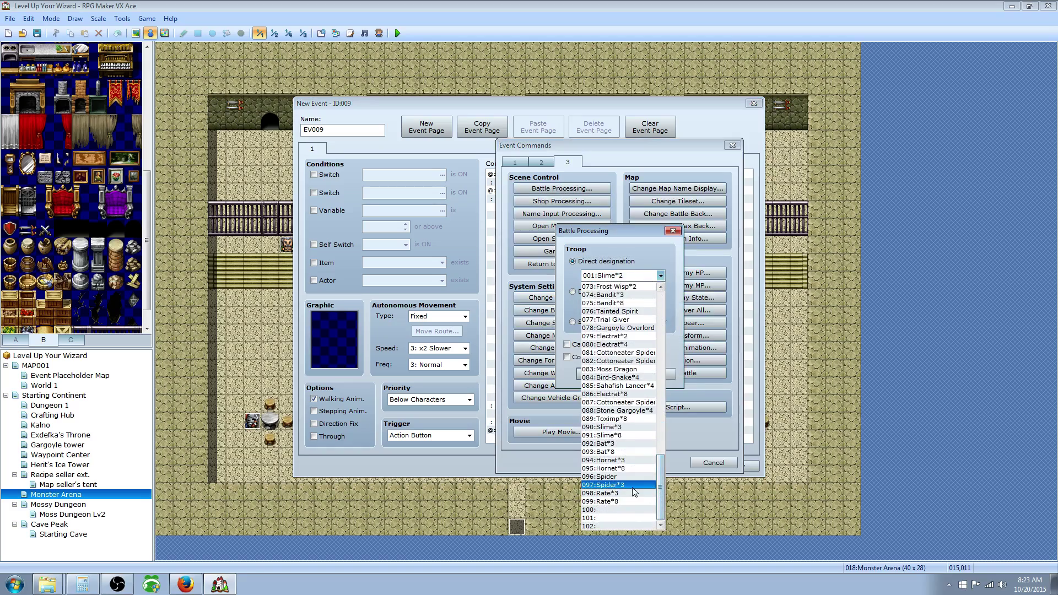
pyautogui.click(611, 445)
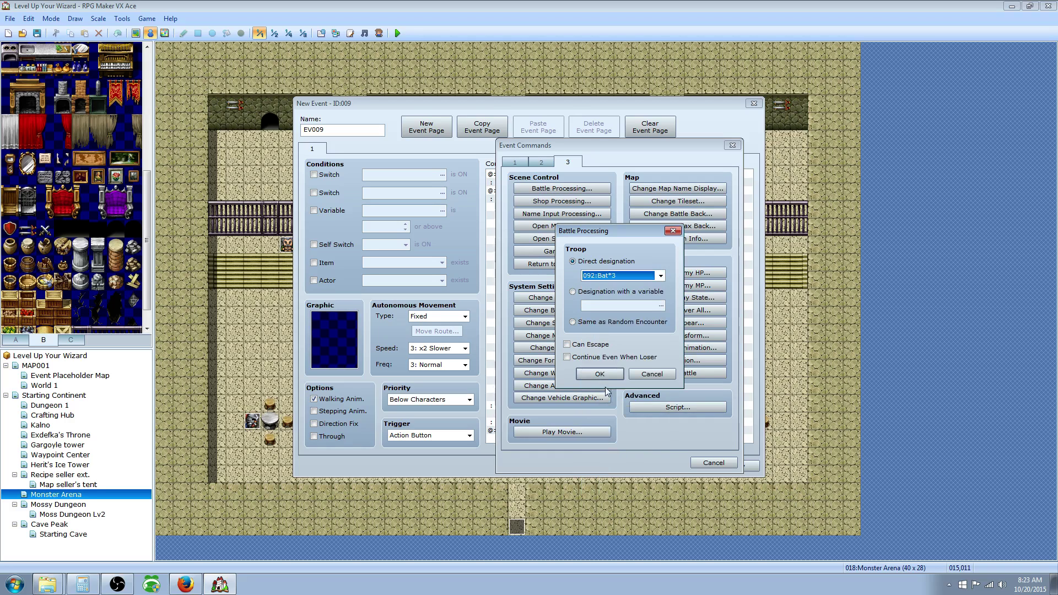
pyautogui.click(606, 378)
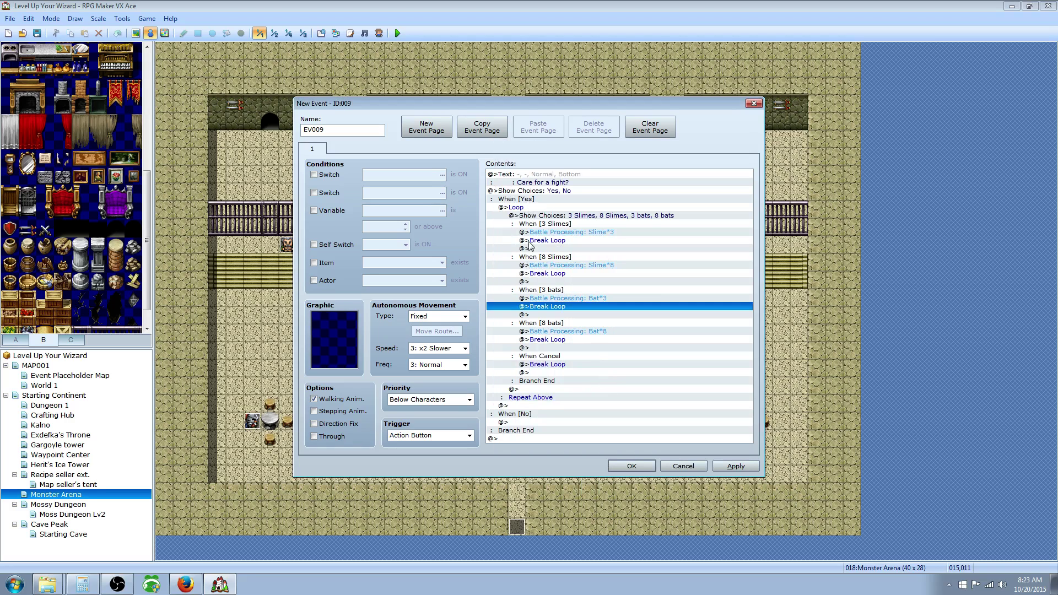
# Insert a Show Choices prompt with default Yes and No at the loop's last line
pyautogui.click(533, 406)
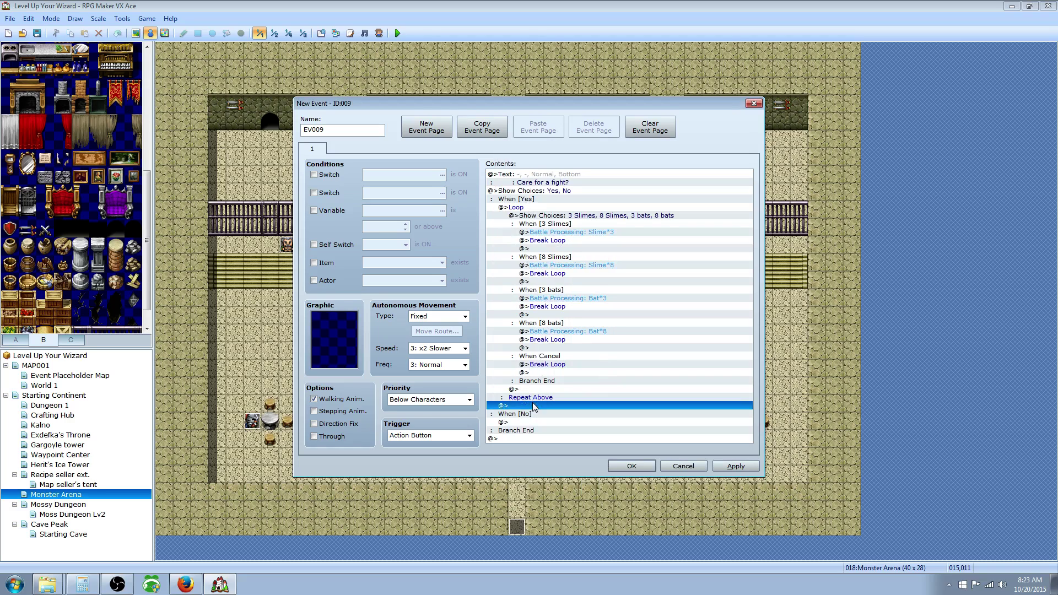
pyautogui.click(538, 398)
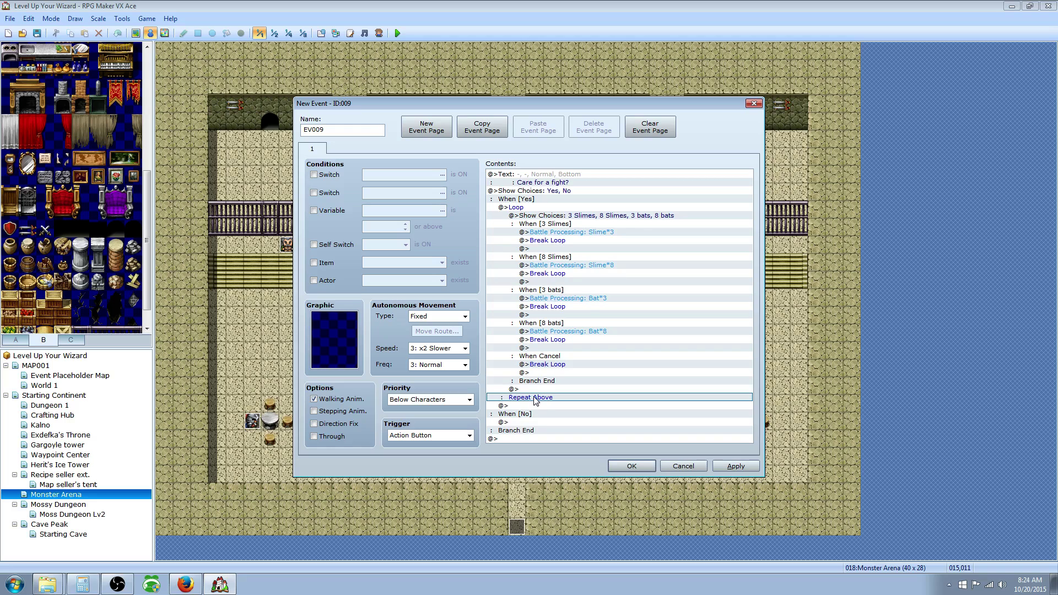
pyautogui.click(534, 390)
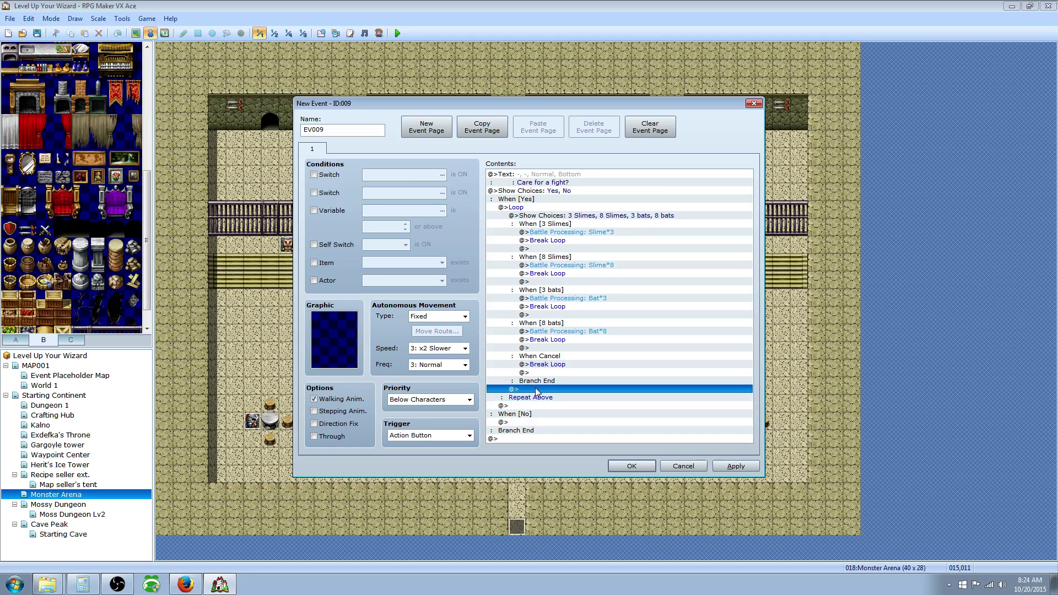
pyautogui.rightClick(535, 389)
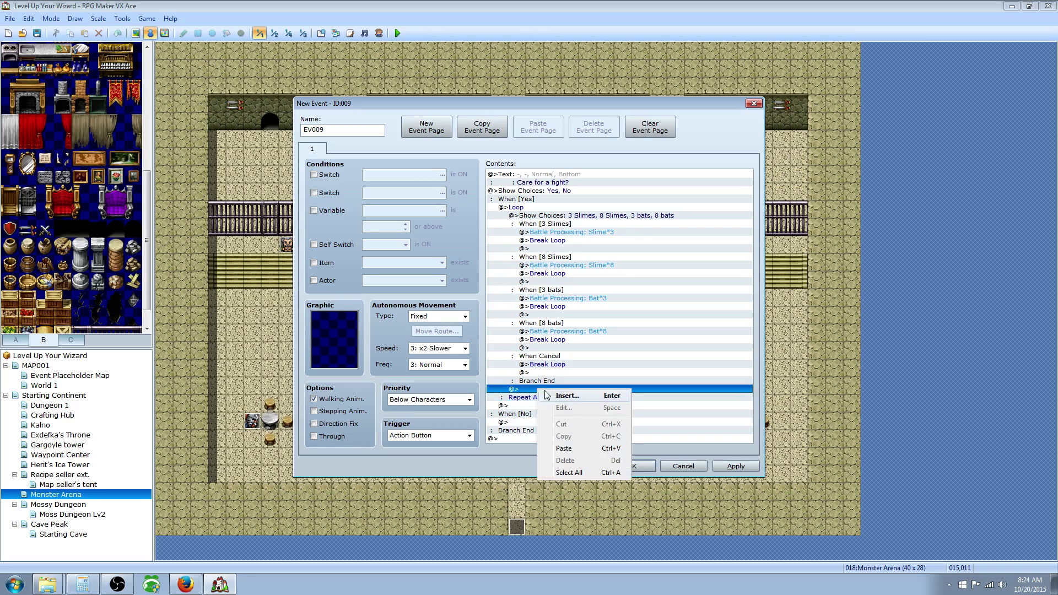
pyautogui.click(568, 397)
pyautogui.click(521, 163)
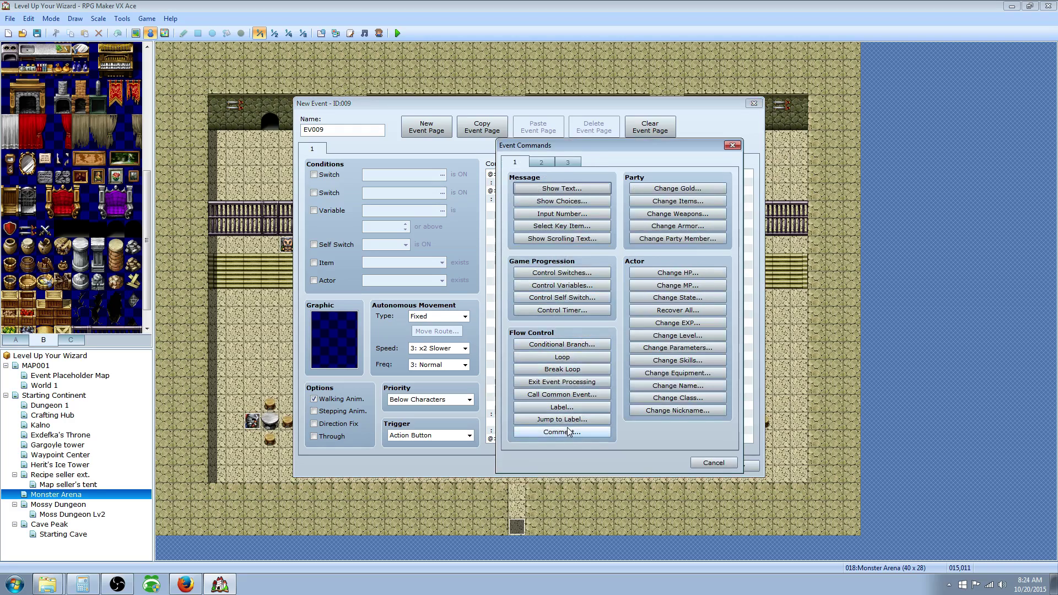
pyautogui.click(561, 203)
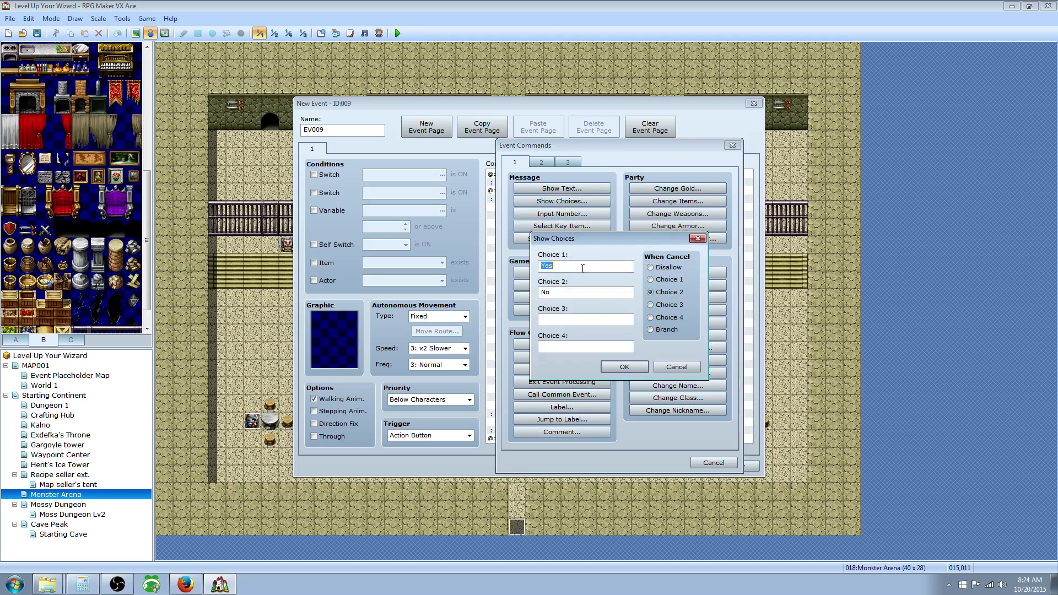
pyautogui.click(630, 368)
pyautogui.click(559, 331)
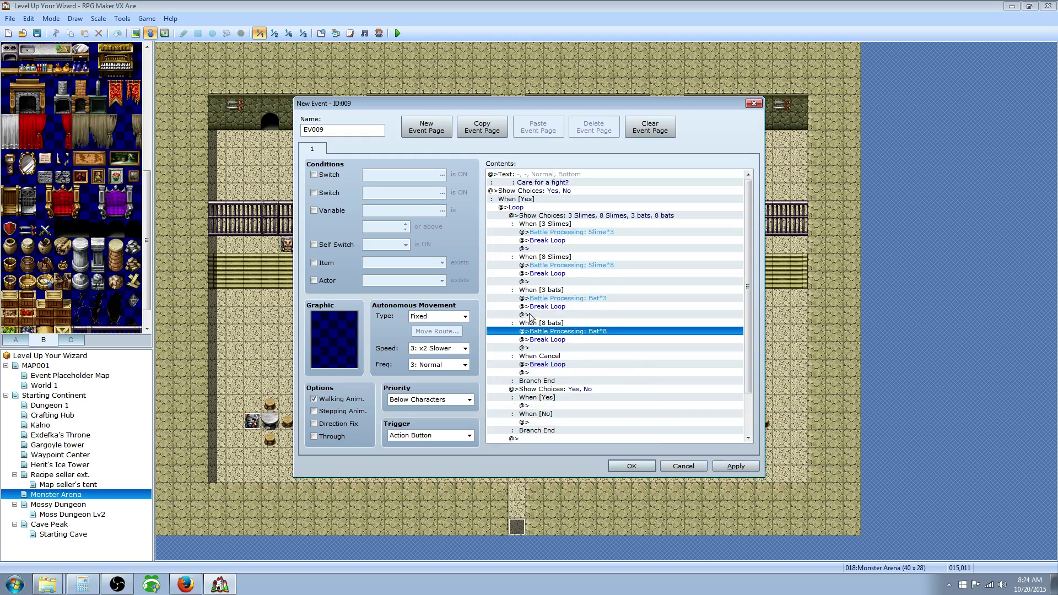
pyautogui.click(554, 226)
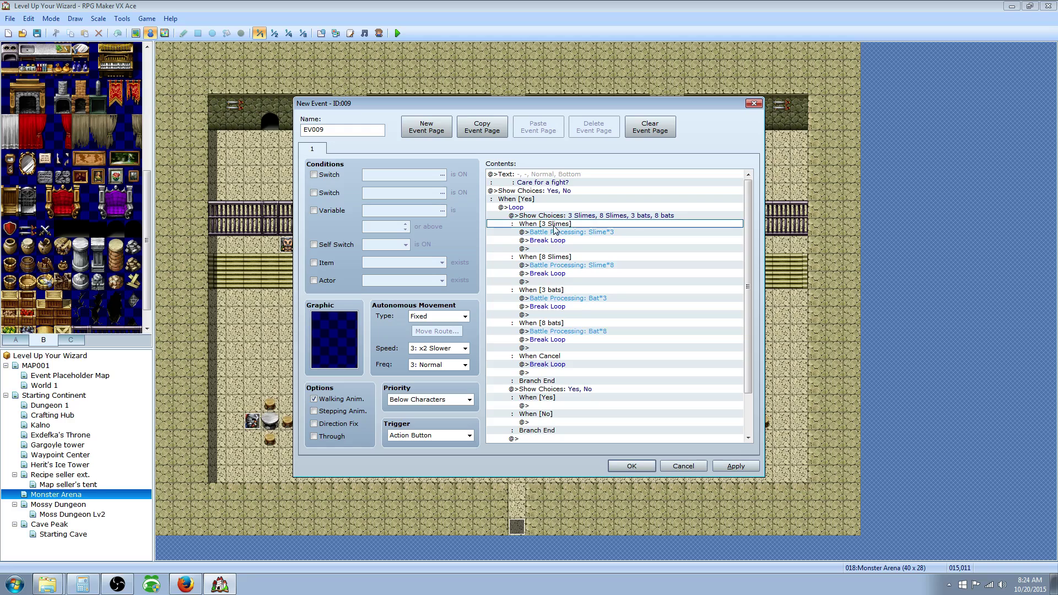
pyautogui.click(554, 325)
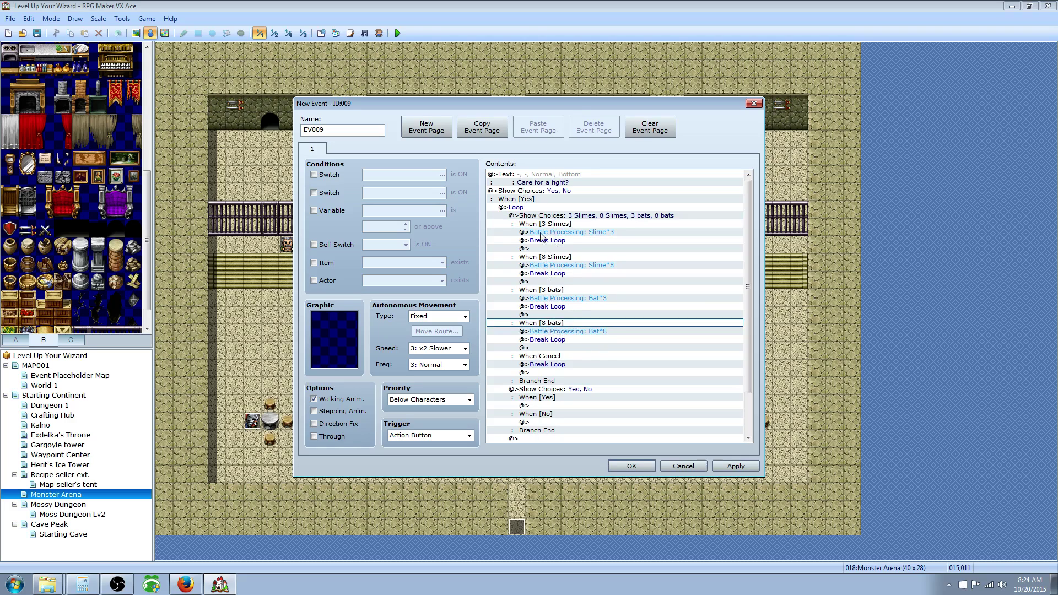
# Rename the troop menu's fourth choice from 8 bats to Show more options
pyautogui.click(526, 217)
pyautogui.rightClick(527, 217)
pyautogui.click(559, 233)
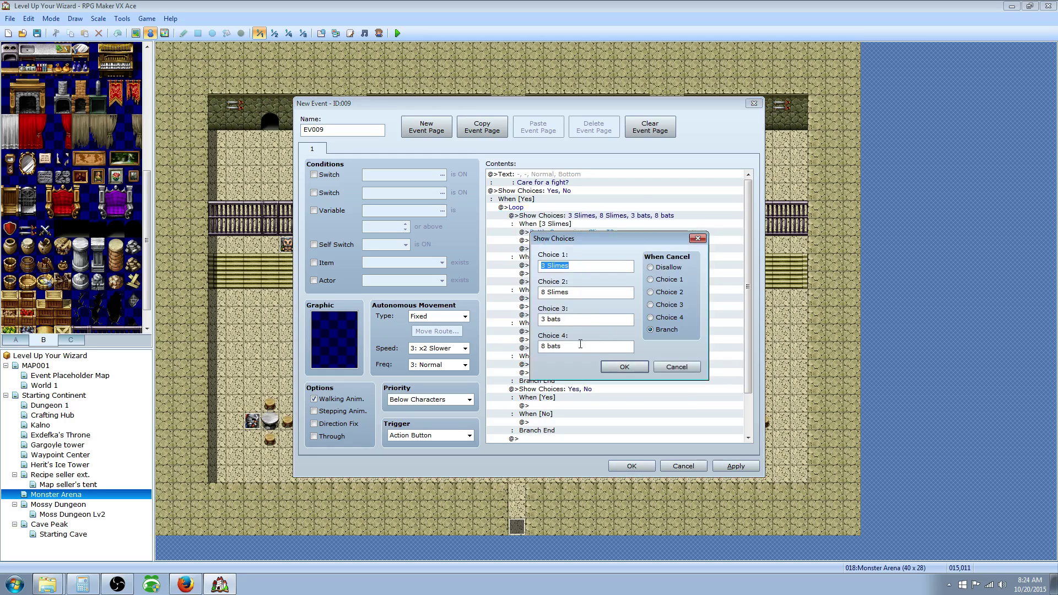
pyautogui.moveTo(628, 346); pyautogui.dragTo(522, 349)
pyautogui.write('More')
pyautogui.click(621, 367)
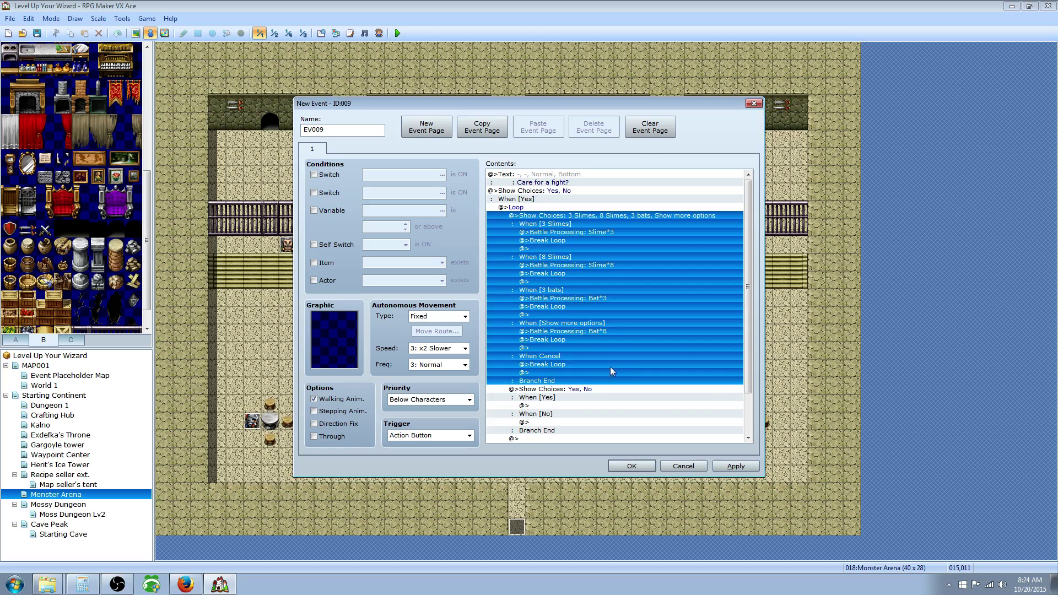
# Move the Bat*8 battle and its Break Loop under the new prompt's When [Yes]
pyautogui.click(563, 331)
pyautogui.keyDown('shift'); pyautogui.click(560, 340); pyautogui.keyUp('shift')
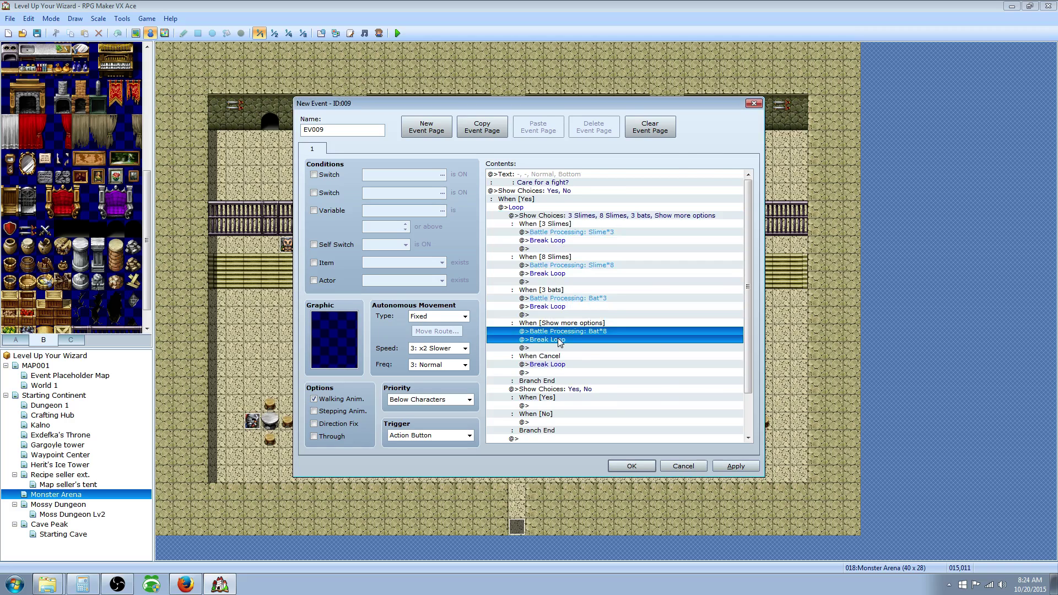
pyautogui.rightClick(565, 334)
pyautogui.click(600, 368)
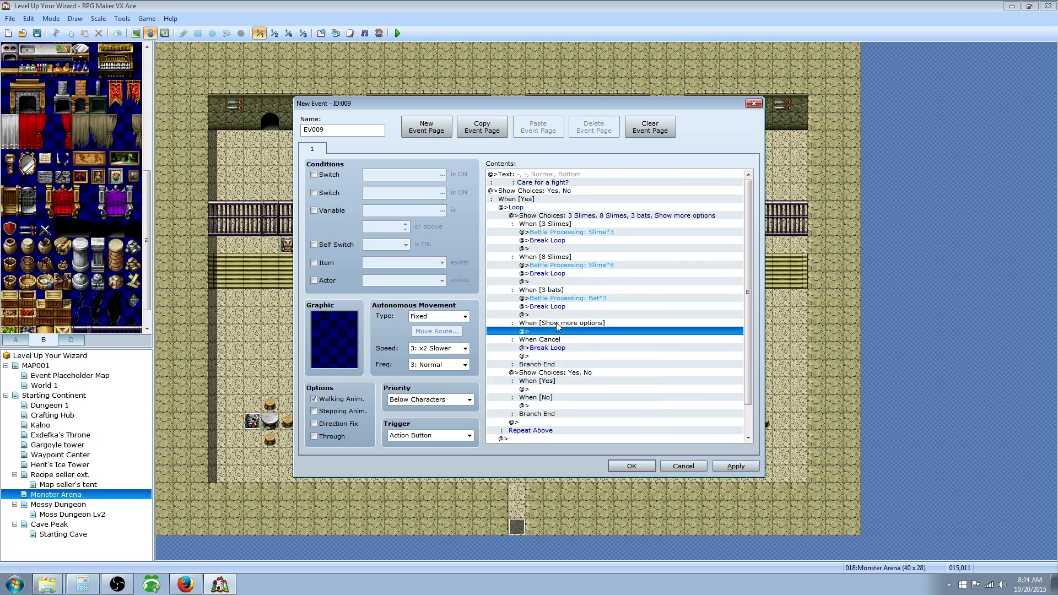
pyautogui.click(555, 389)
pyautogui.rightClick(554, 389)
pyautogui.click(581, 448)
pyautogui.click(558, 373)
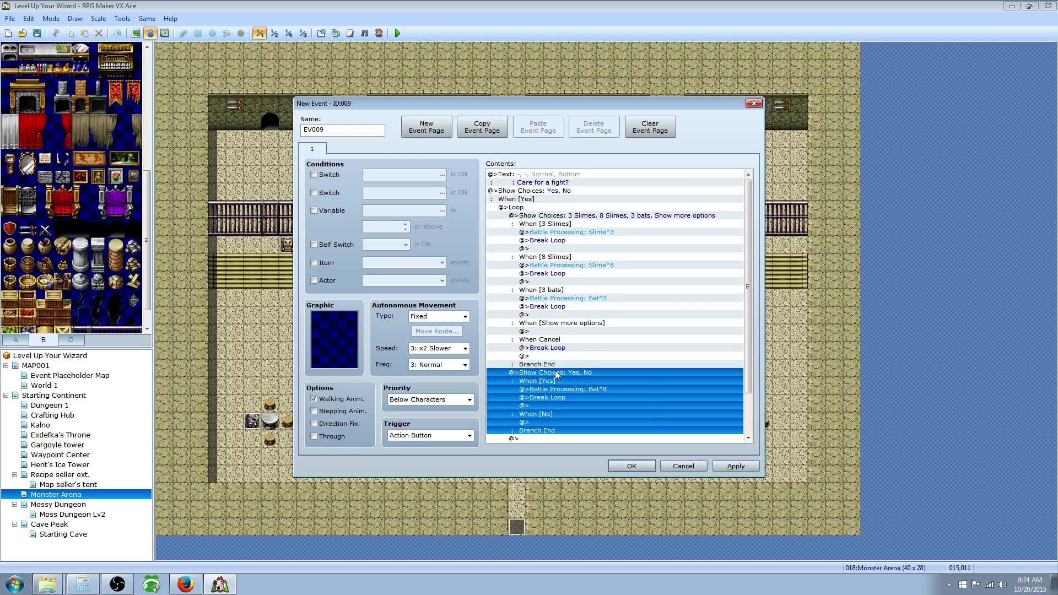
pyautogui.rightClick(555, 374)
# Change the Yes/No prompt's choices to 8 Bats, Spiders and 3 Spiders
pyautogui.click(582, 390)
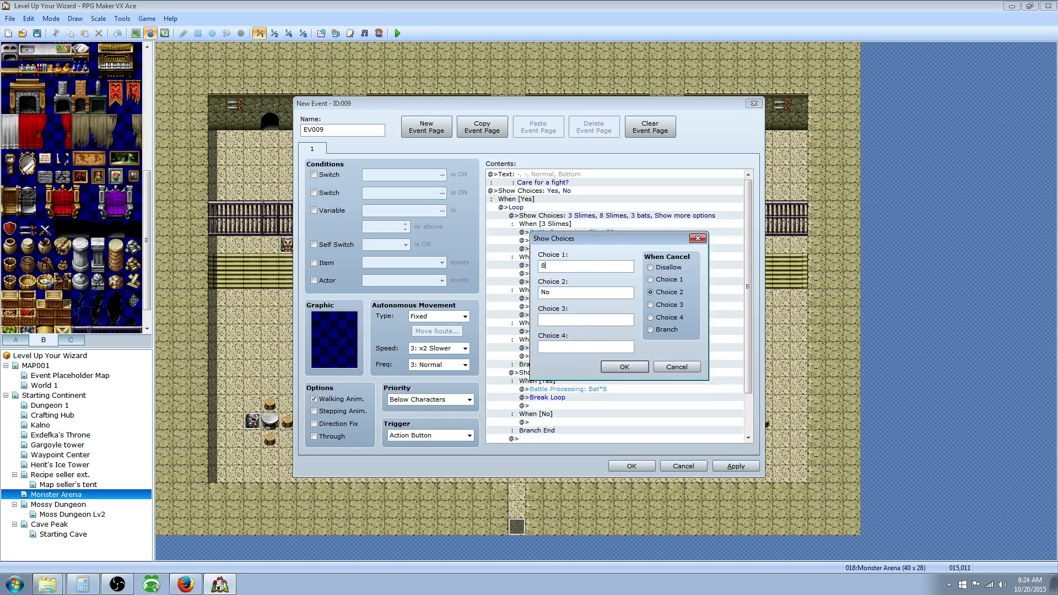
pyautogui.write('8 Bats')
pyautogui.press('Tab')
pyautogui.write('3 spiders')
pyautogui.click(550, 292)
pyautogui.press('BackSpace')
pyautogui.write('S')
pyautogui.press('Delete')
pyautogui.click(624, 367)
# Add a battle against the Spider troop under the Spiders choice
pyautogui.scroll(-3, 573, 363)
pyautogui.click(572, 341)
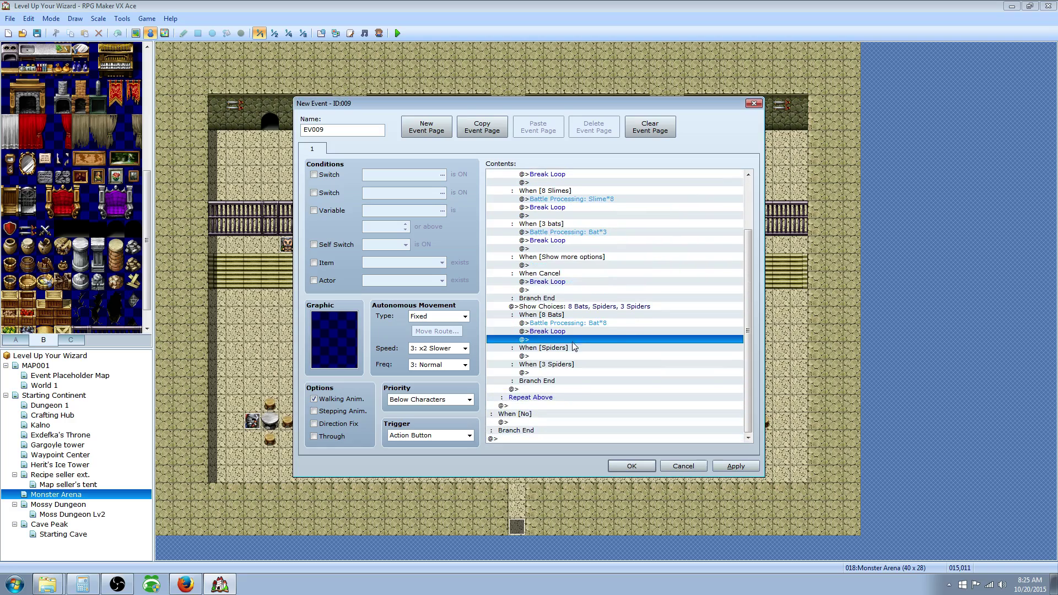
pyautogui.click(555, 324)
pyautogui.click(555, 356)
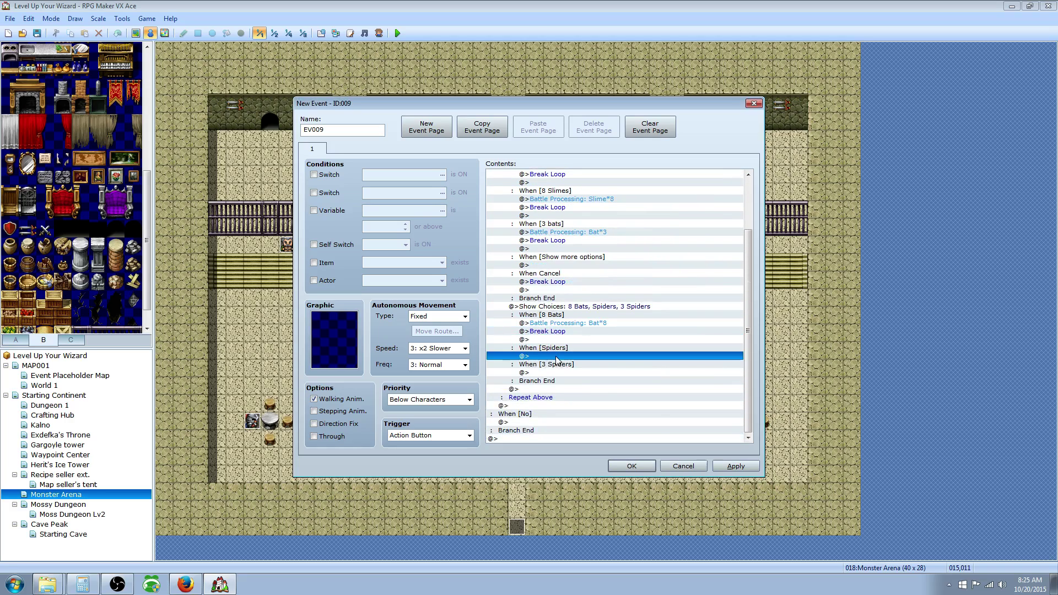
pyautogui.rightClick(556, 356)
pyautogui.click(571, 363)
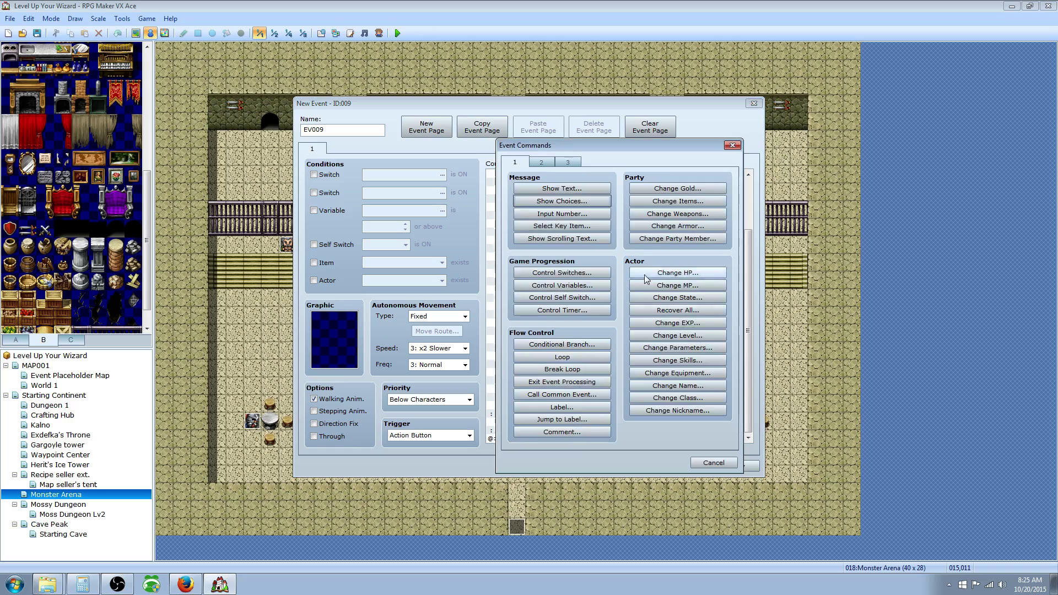
pyautogui.click(547, 161)
pyautogui.click(570, 161)
pyautogui.click(562, 188)
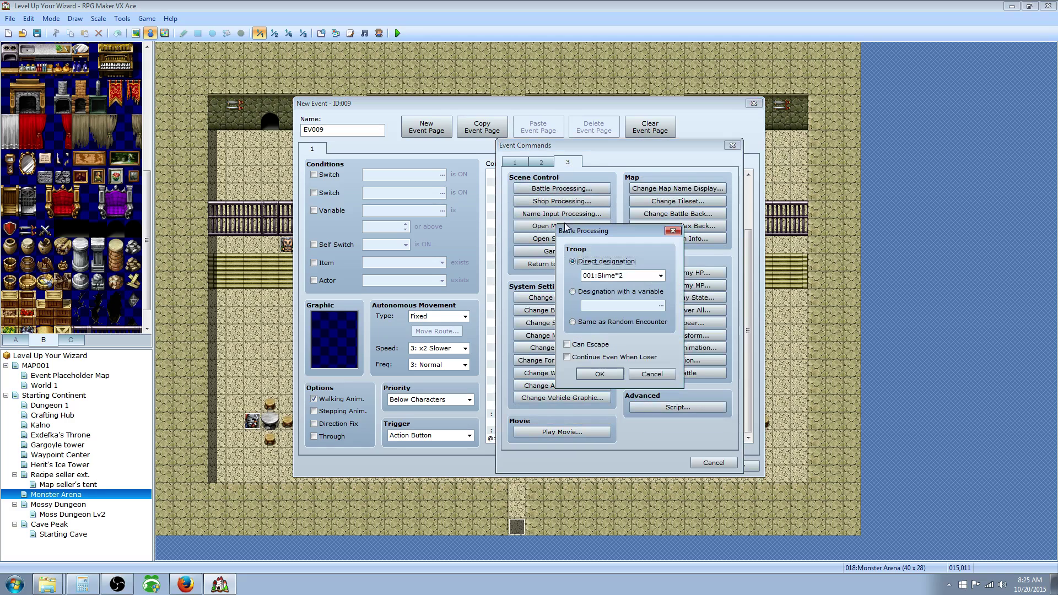
pyautogui.click(660, 276)
pyautogui.moveTo(659, 315); pyautogui.dragTo(667, 469)
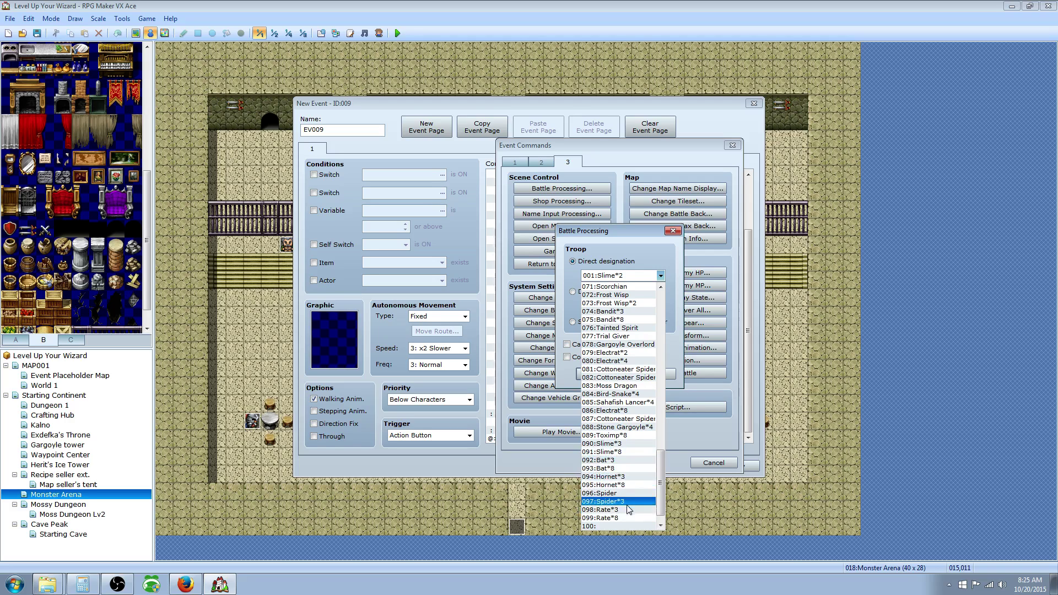
pyautogui.scroll(-1, 627, 494)
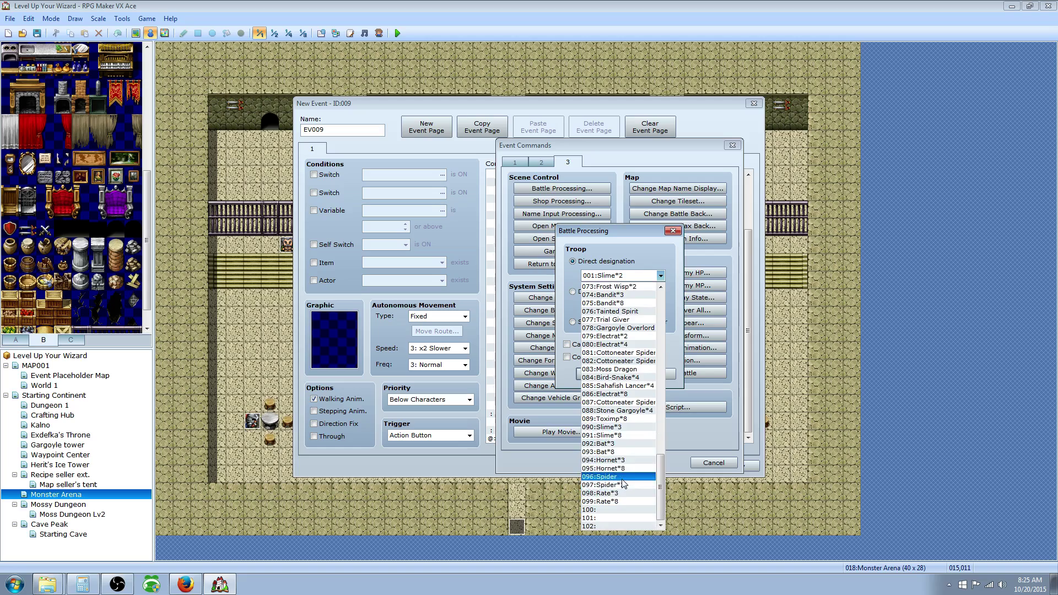
pyautogui.click(620, 478)
pyautogui.click(604, 373)
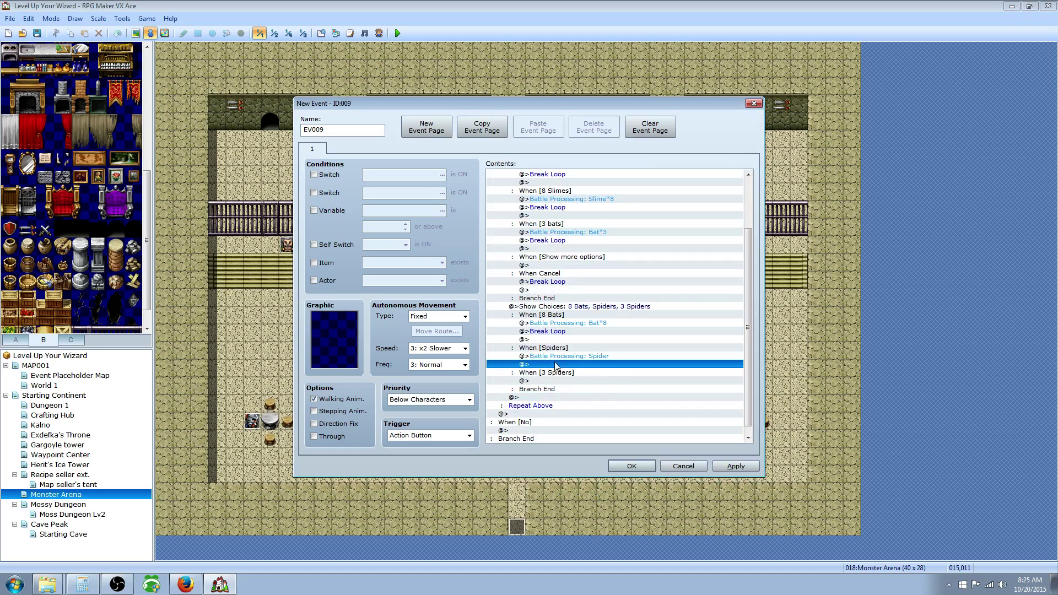
# Add a 097:Spider*3 battle under the 3 Spiders choice
pyautogui.doubleClick(561, 381)
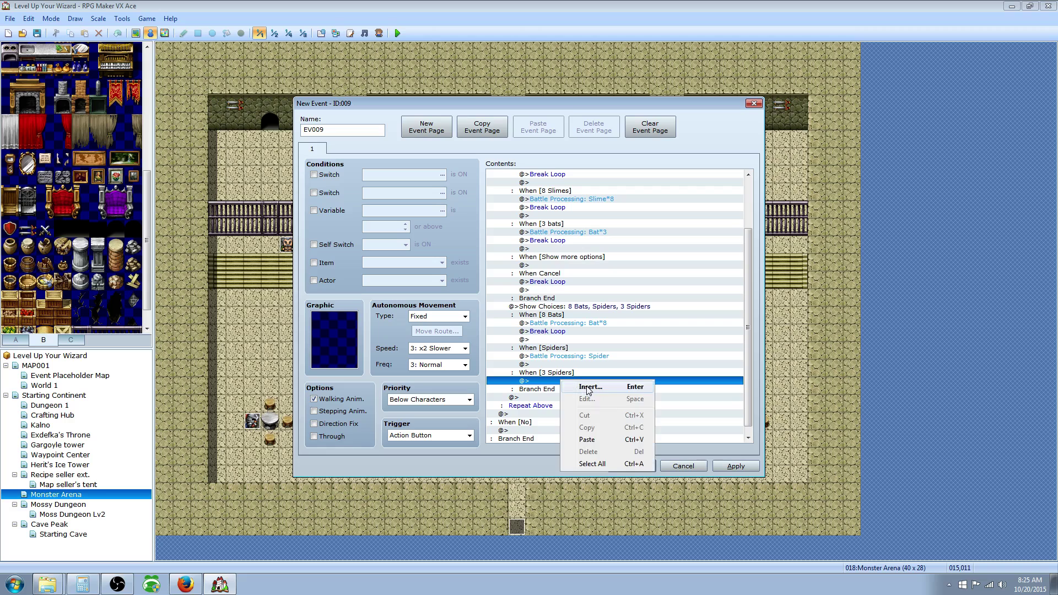
pyautogui.click(562, 188)
pyautogui.click(661, 276)
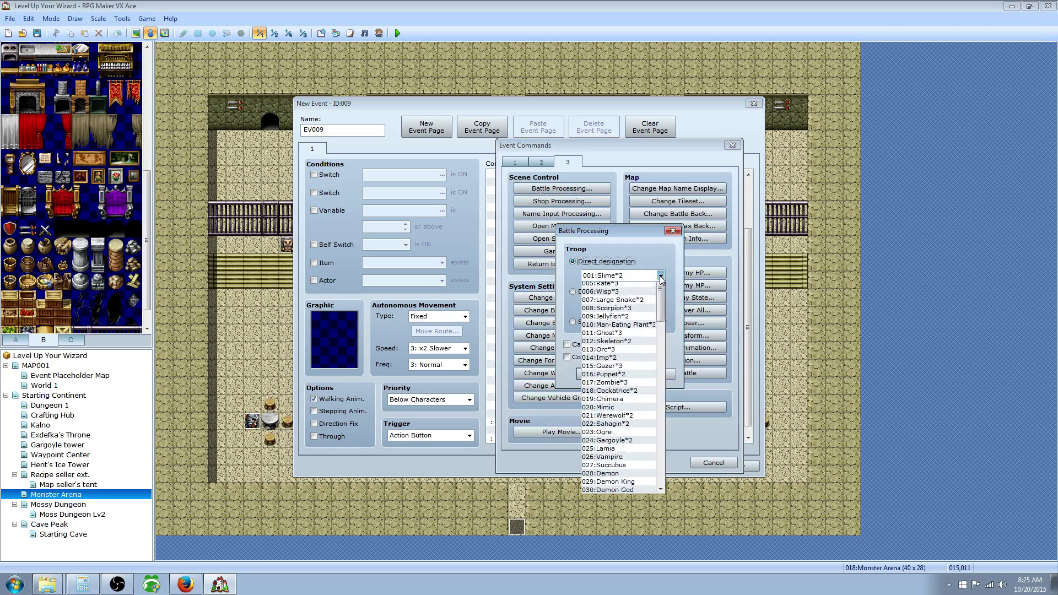
pyautogui.moveTo(662, 317); pyautogui.dragTo(661, 488)
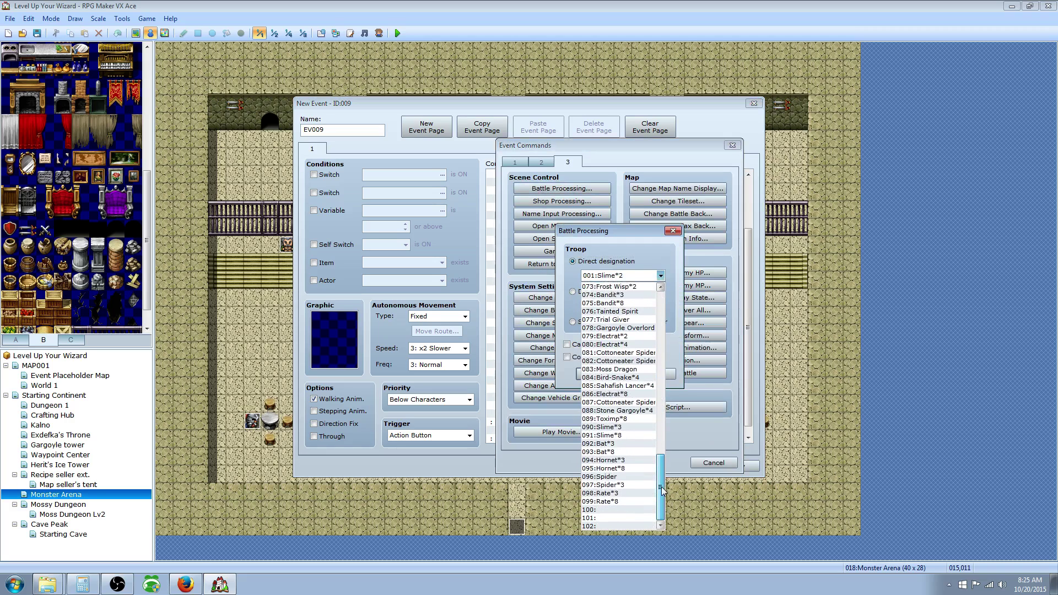
pyautogui.click(627, 483)
pyautogui.click(596, 373)
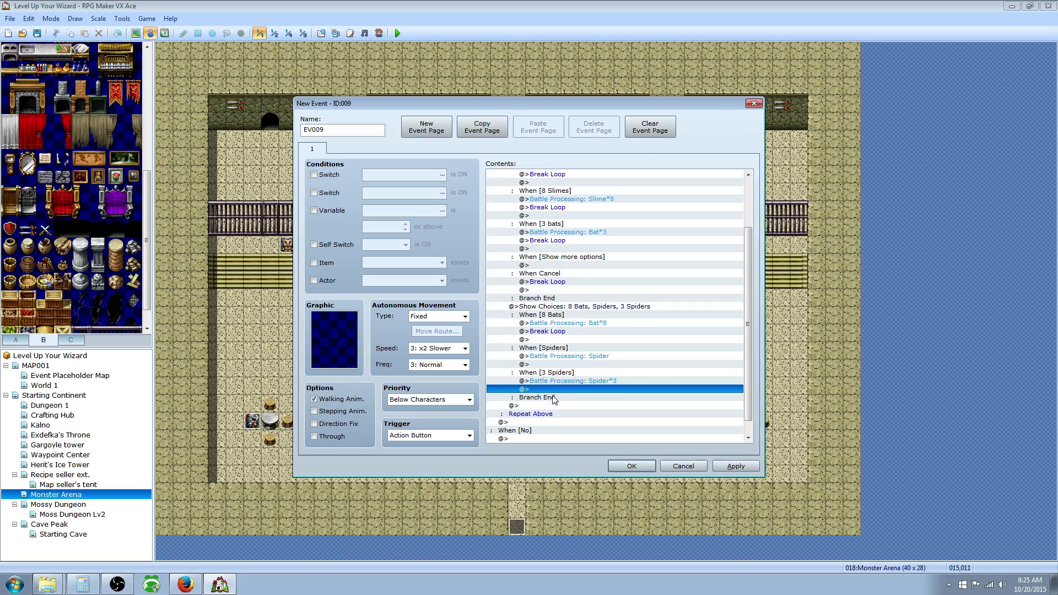
# Add Show more options as the menu's fourth choice and set When Cancel to Branch
pyautogui.click(551, 306)
pyautogui.rightClick(551, 306)
pyautogui.click(584, 324)
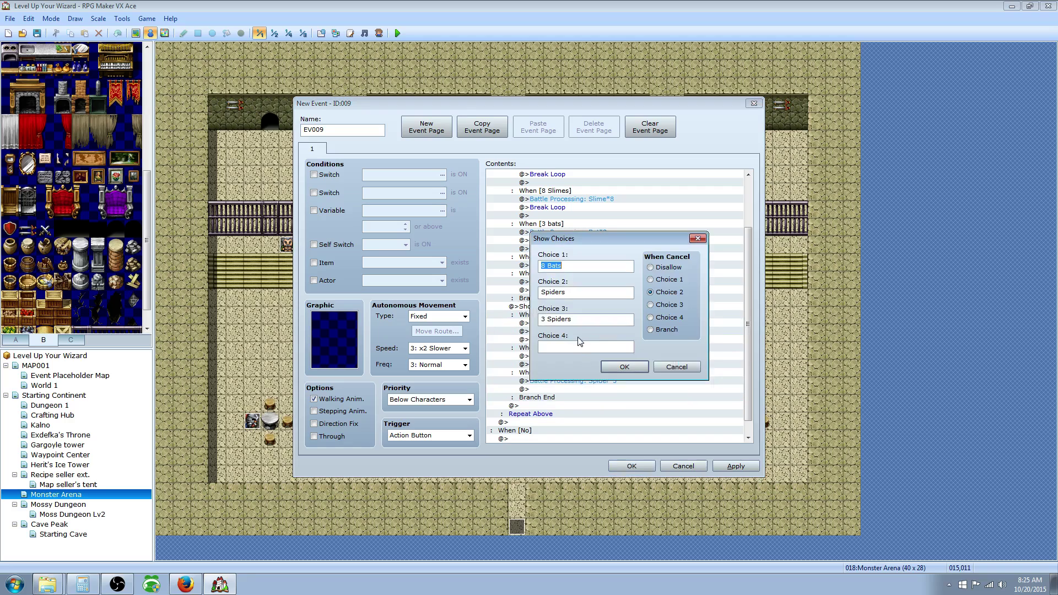
pyautogui.click(575, 347)
pyautogui.click(651, 330)
pyautogui.click(624, 365)
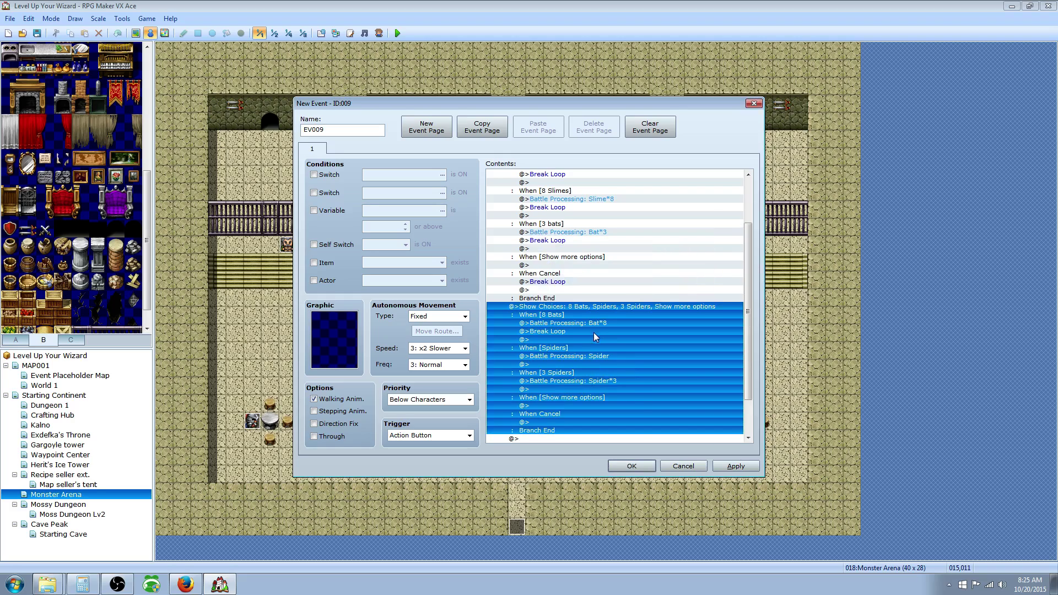
pyautogui.scroll(-2, 577, 332)
# Copy the 8 Bats Break Loop and paste it under the Spiders and 3 Spiders choices
pyautogui.click(547, 356)
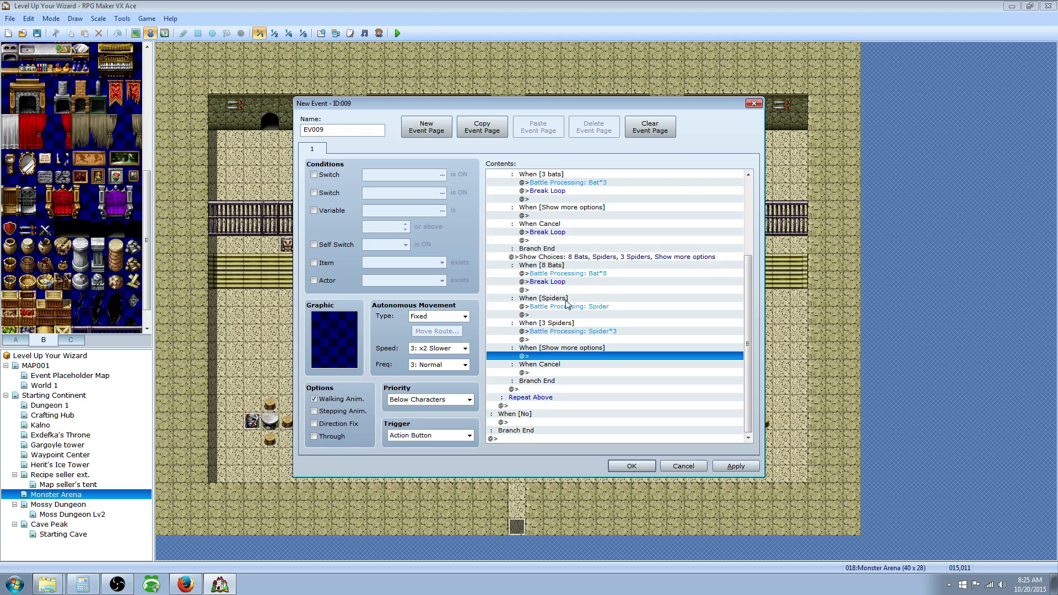
pyautogui.rightClick(557, 282)
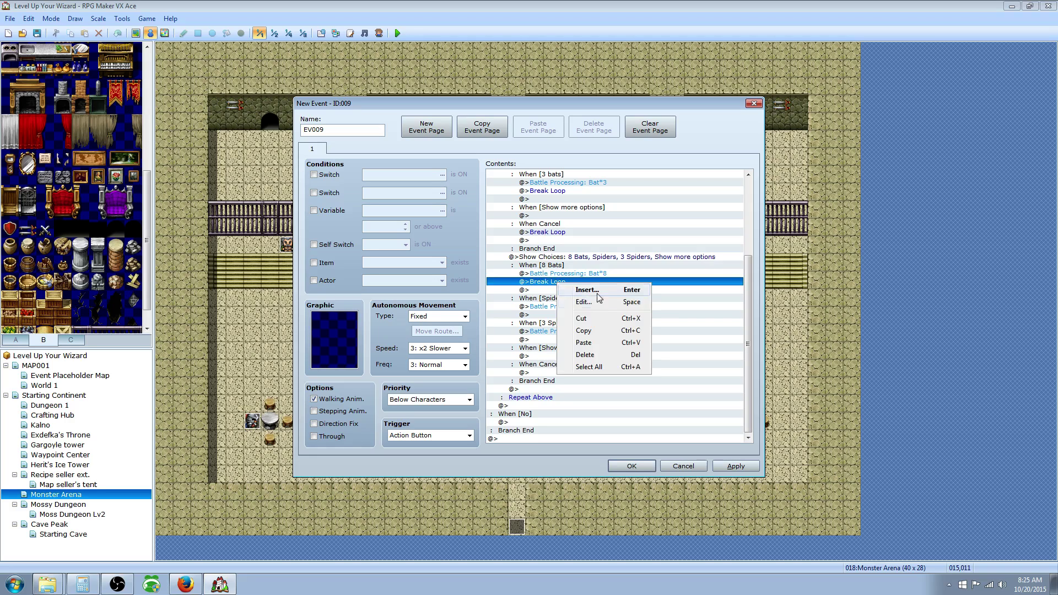
pyautogui.click(590, 330)
pyautogui.rightClick(558, 314)
pyautogui.click(589, 372)
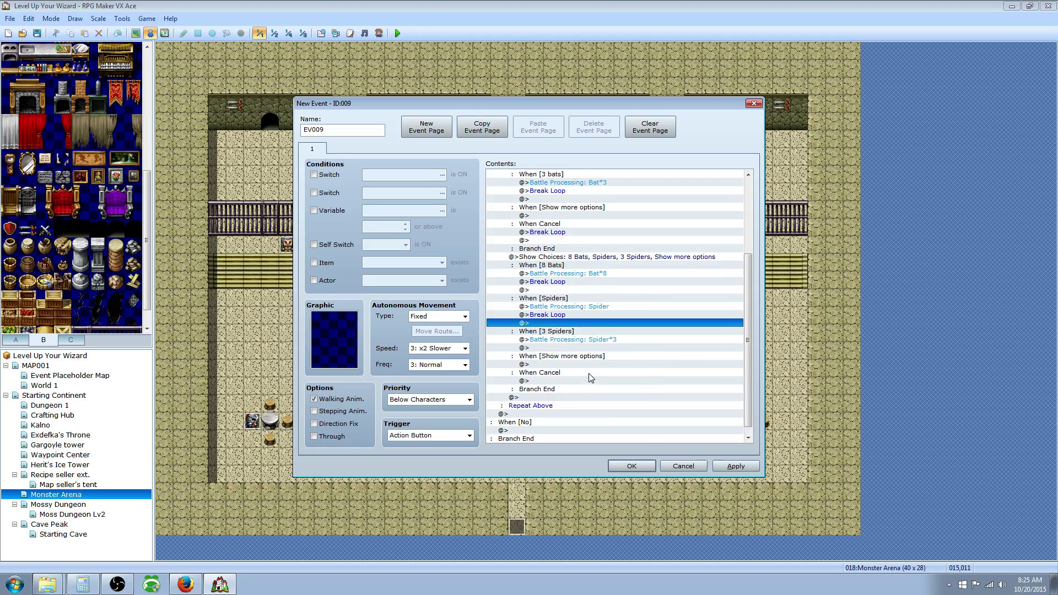
pyautogui.rightClick(557, 348)
pyautogui.click(588, 408)
# Paste a Break Loop into the second menu's Cancel branch
pyautogui.click(550, 372)
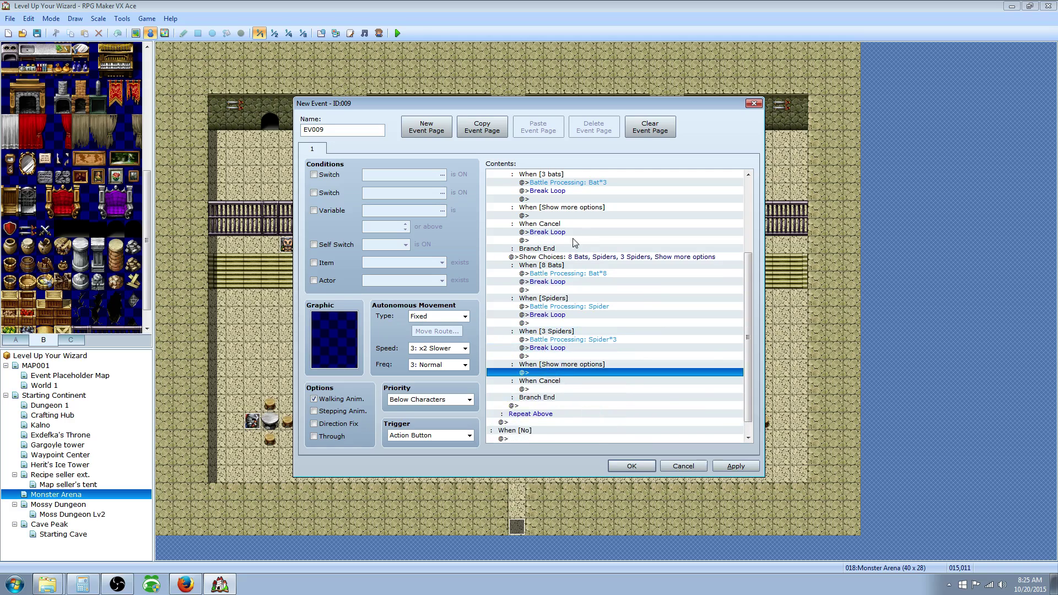
pyautogui.click(553, 215)
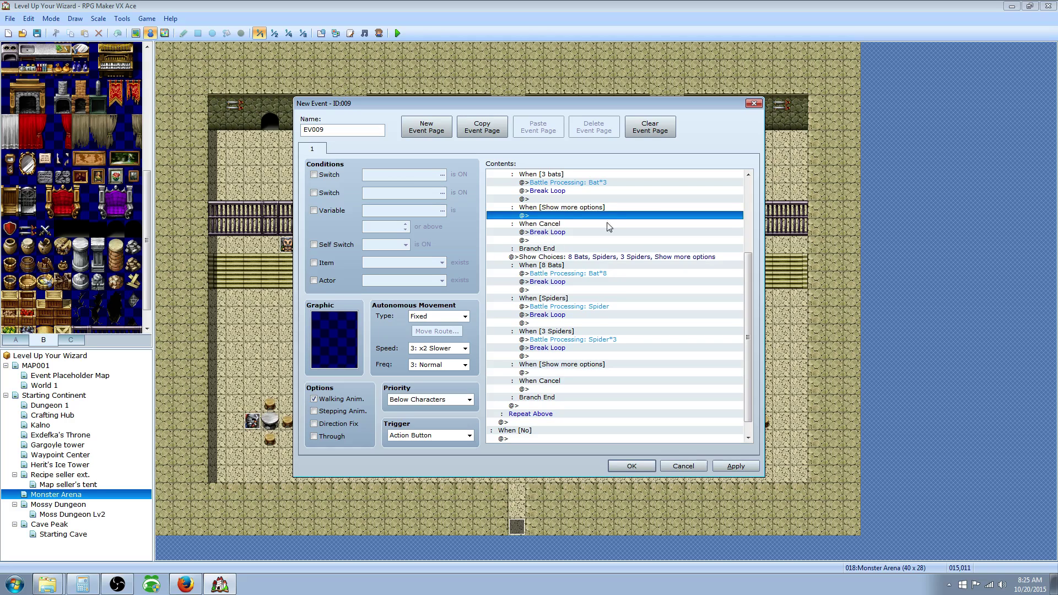
pyautogui.click(557, 224)
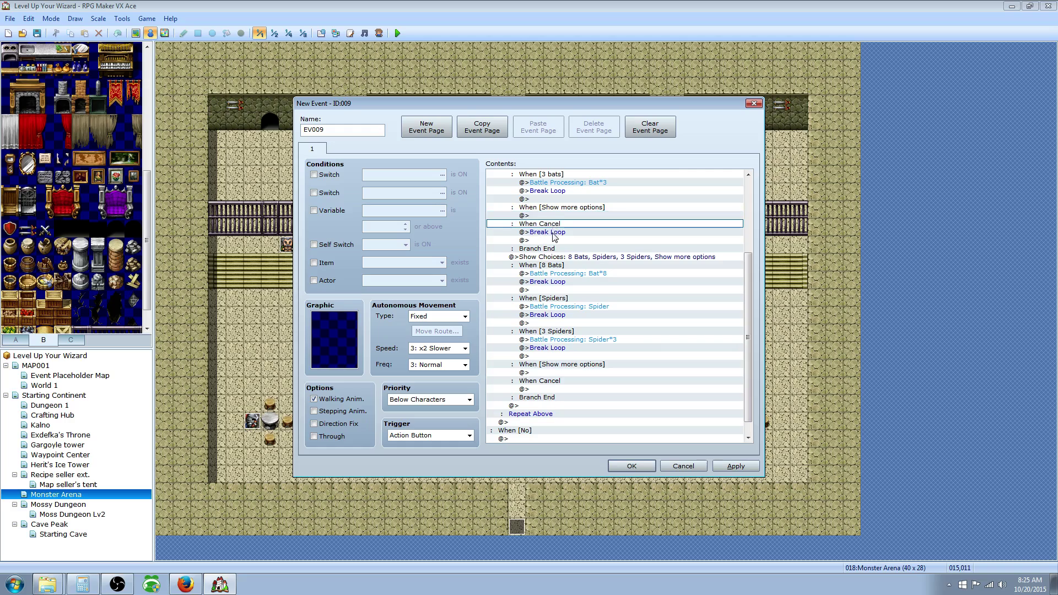
pyautogui.click(554, 233)
pyautogui.click(548, 390)
pyautogui.rightClick(547, 389)
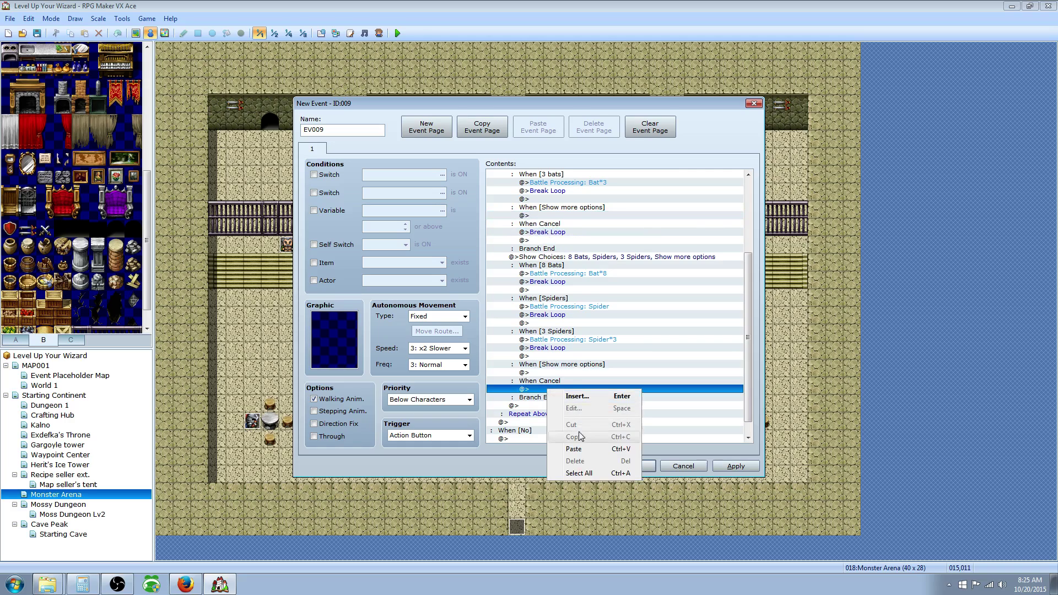
pyautogui.click(625, 441)
pyautogui.scroll(-1, 571, 364)
pyautogui.click(540, 389)
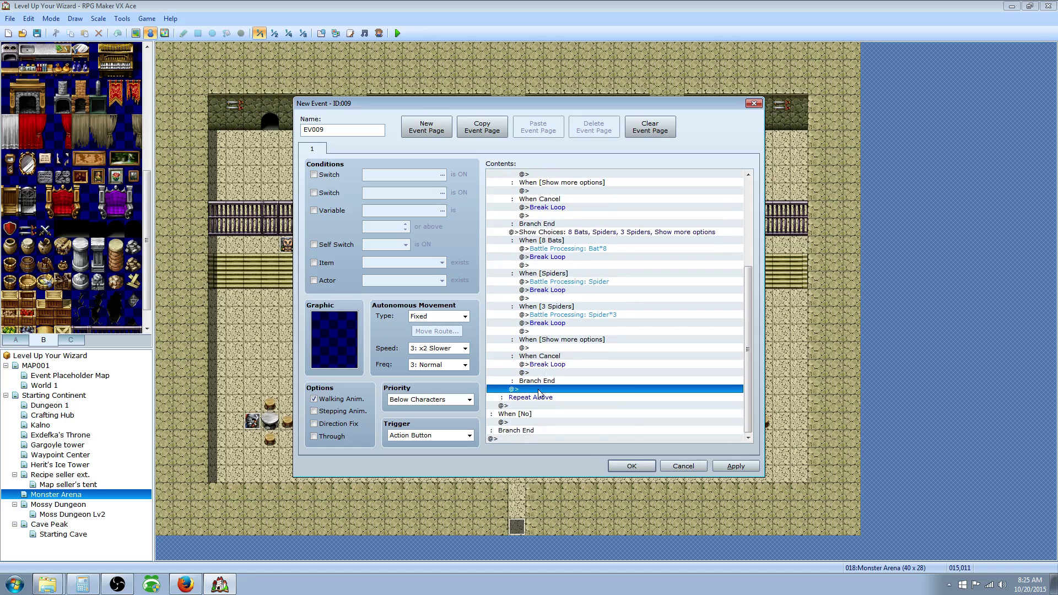
# Insert a third choice menu offering 3 Hornets and 8 Hornets, with cancel set to Branch
pyautogui.rightClick(539, 389)
pyautogui.click(572, 398)
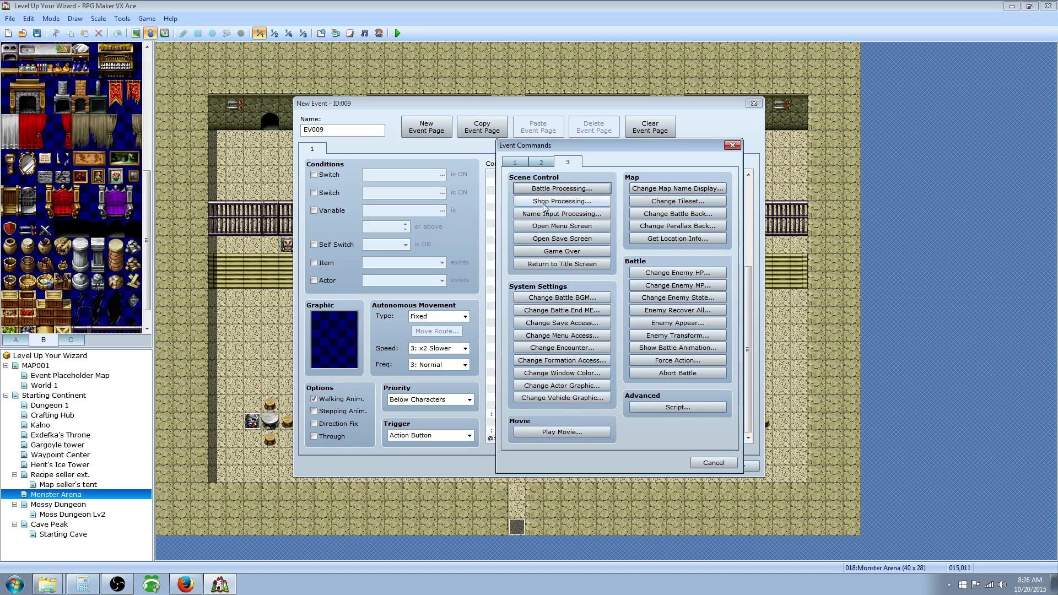
pyautogui.click(515, 162)
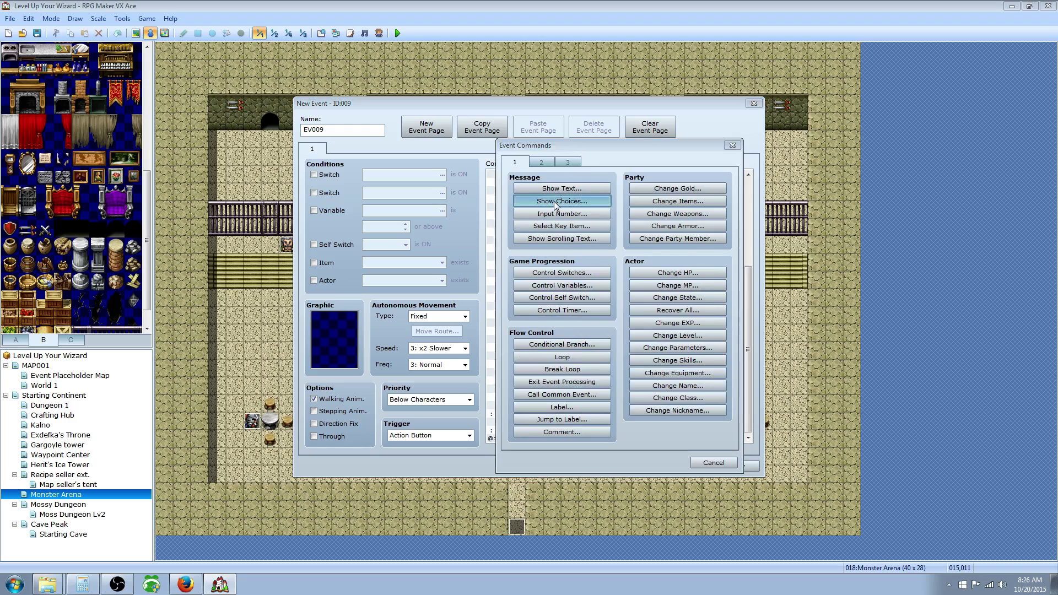
pyautogui.click(557, 201)
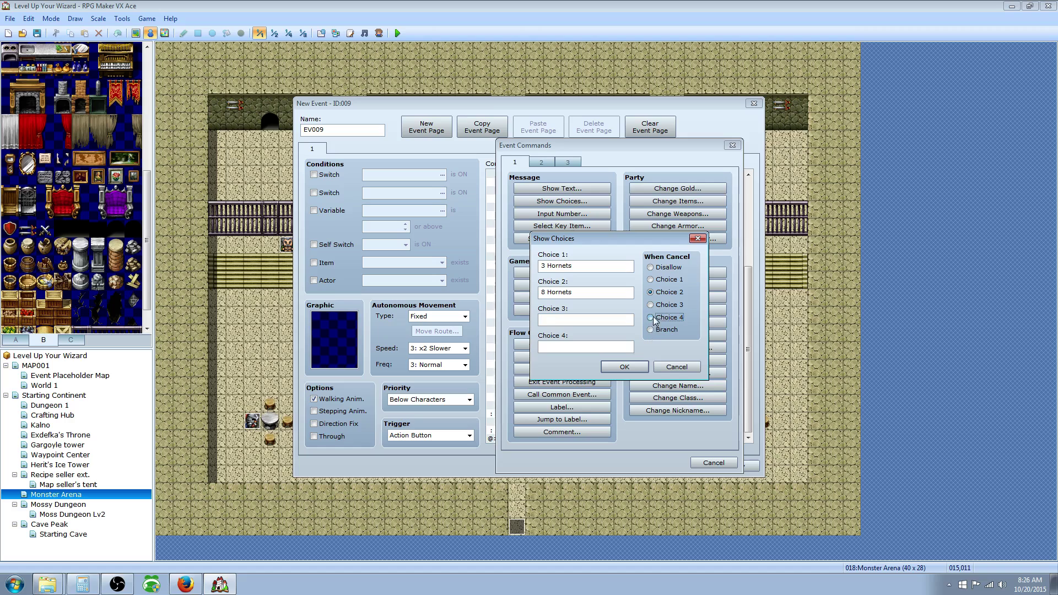
pyautogui.click(651, 330)
# Add a Battle Processing command with the Hornet*3 troop under the 3 Hornets choice
pyautogui.click(625, 367)
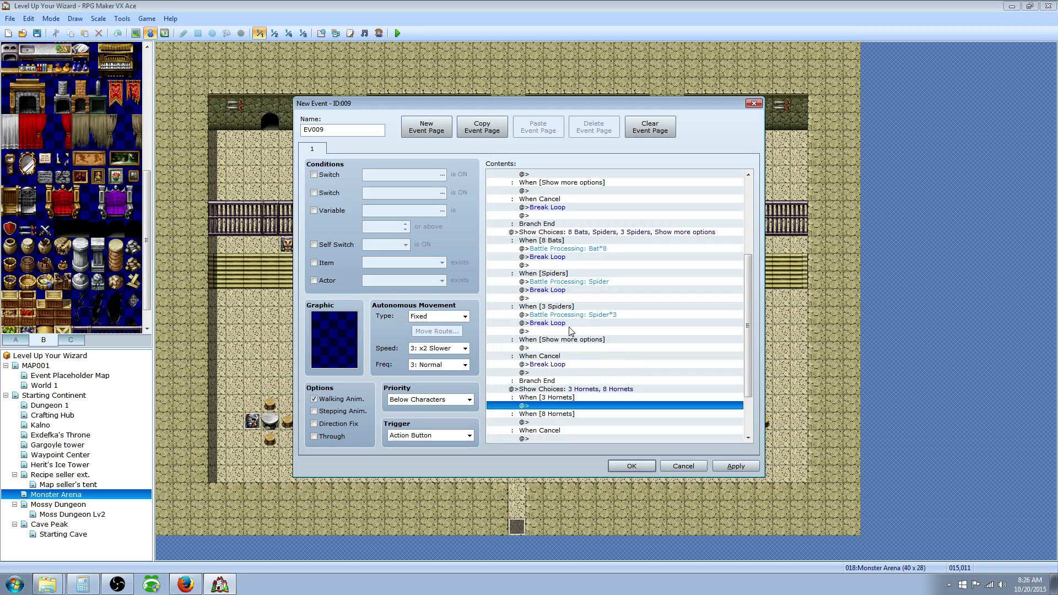
pyautogui.click(569, 363)
pyautogui.scroll(-3, 567, 355)
pyautogui.click(555, 340)
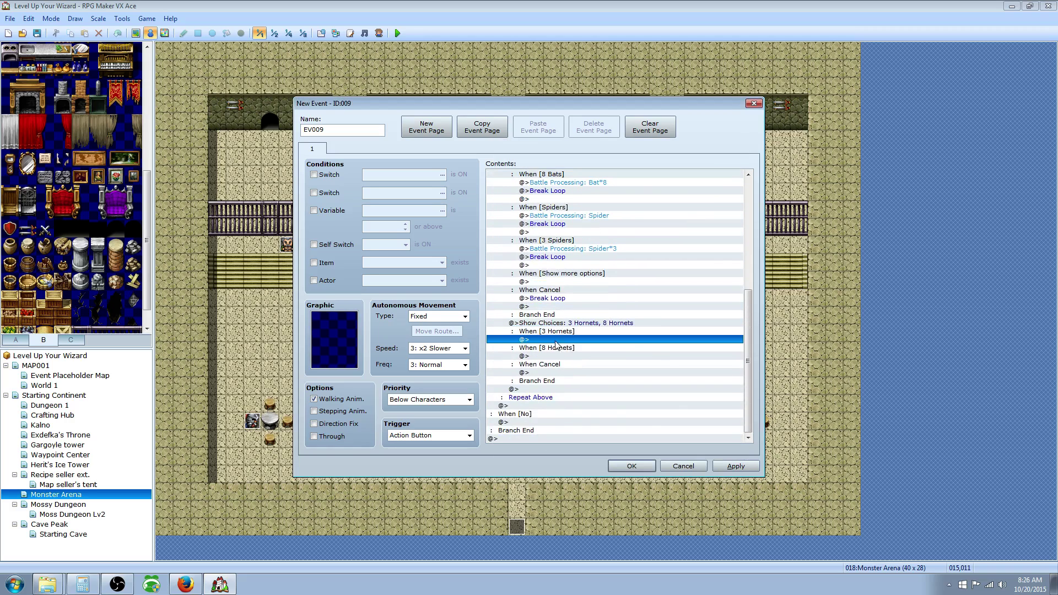
pyautogui.doubleClick(556, 340)
pyautogui.click(559, 163)
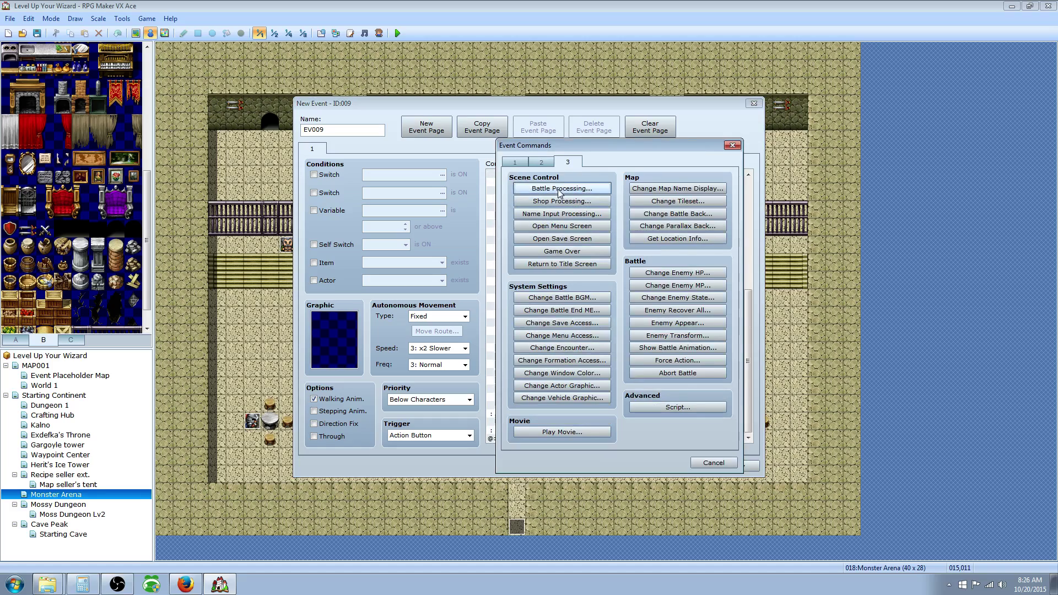
pyautogui.click(560, 190)
pyautogui.click(662, 277)
pyautogui.scroll(-20, 623, 469)
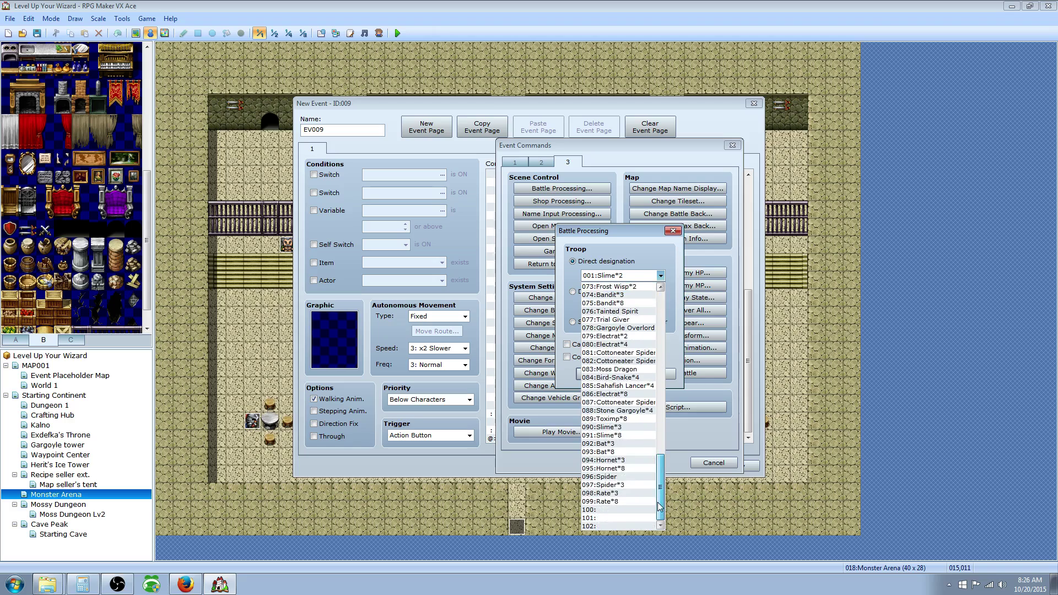
pyautogui.click(615, 460)
pyautogui.click(603, 376)
pyautogui.scroll(5, 574, 251)
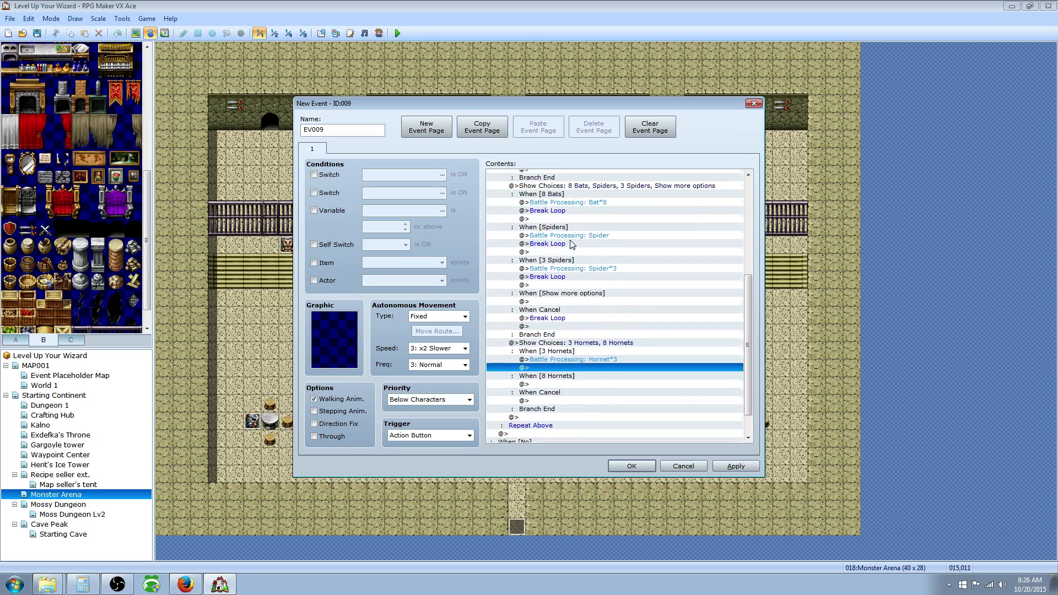
pyautogui.scroll(-5, 585, 308)
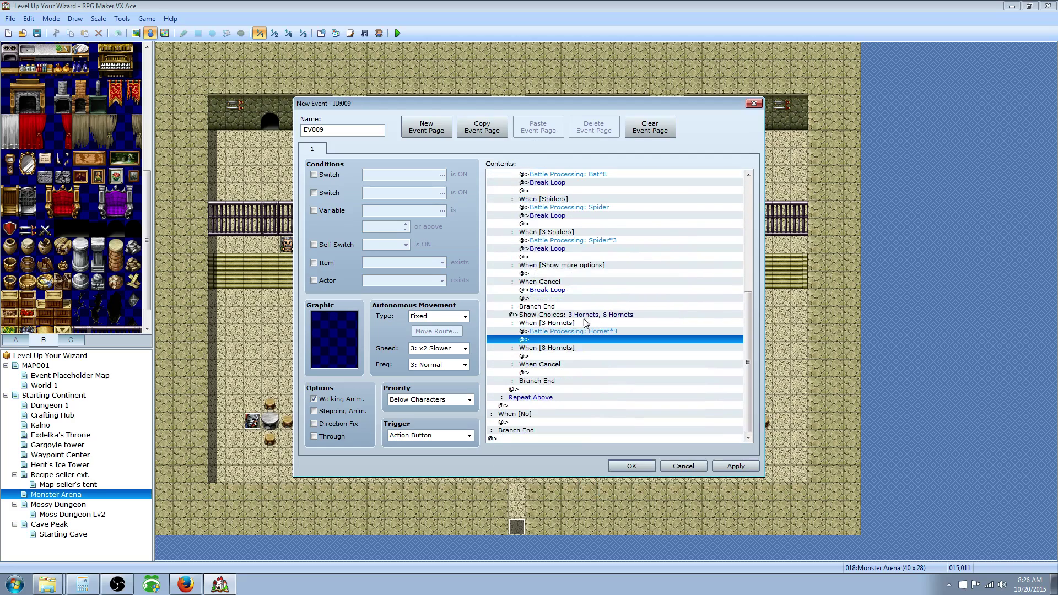
# Add a Hornet*8 troop battle under the 8 Hornets choice
pyautogui.rightClick(559, 342)
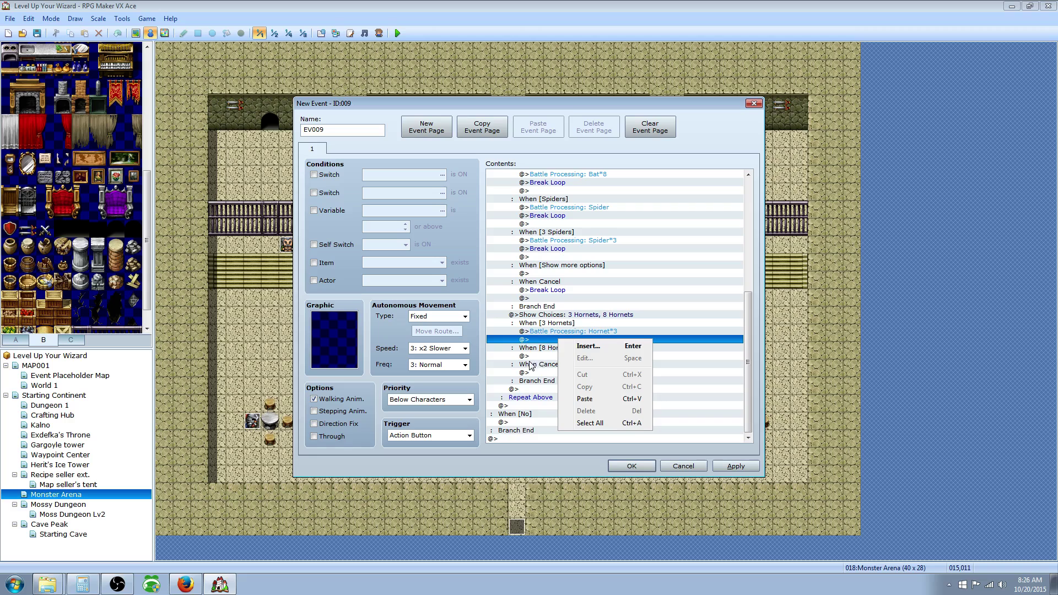
pyautogui.click(543, 357)
pyautogui.doubleClick(561, 357)
pyautogui.click(556, 189)
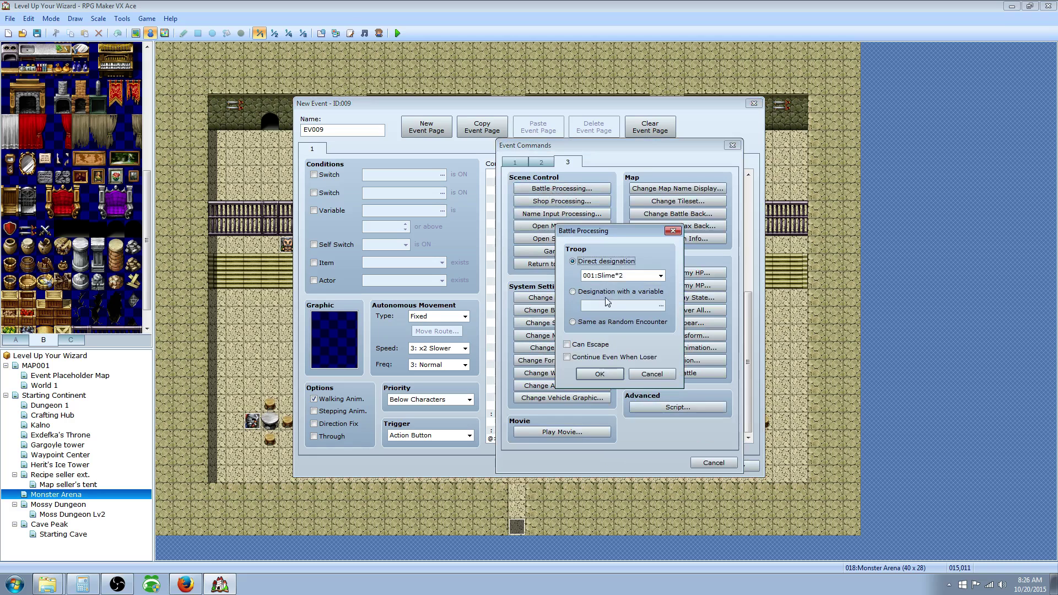
pyautogui.click(659, 276)
pyautogui.moveTo(666, 324); pyautogui.dragTo(666, 425)
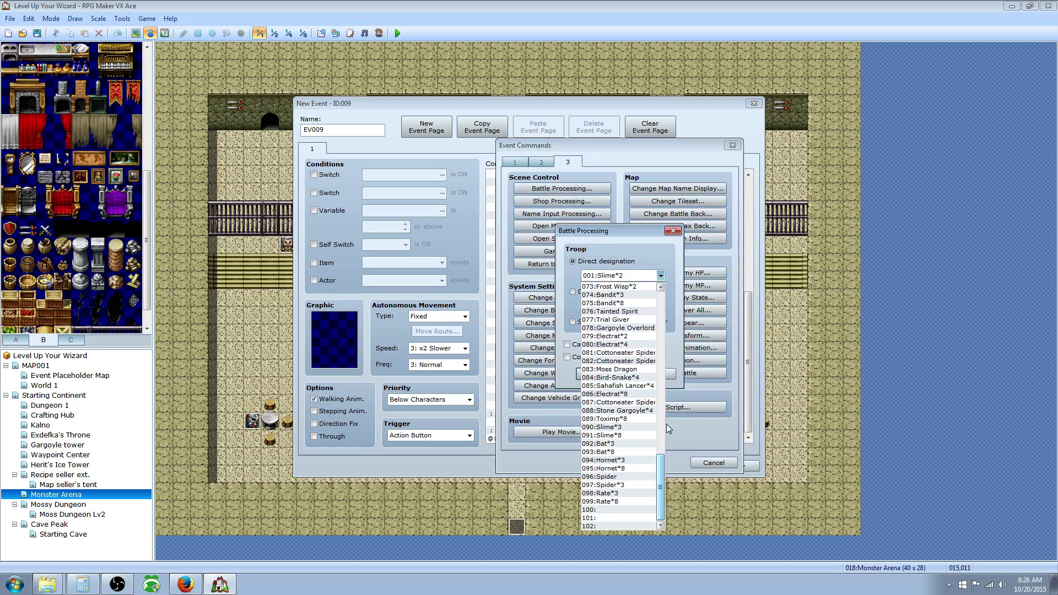
pyautogui.click(626, 468)
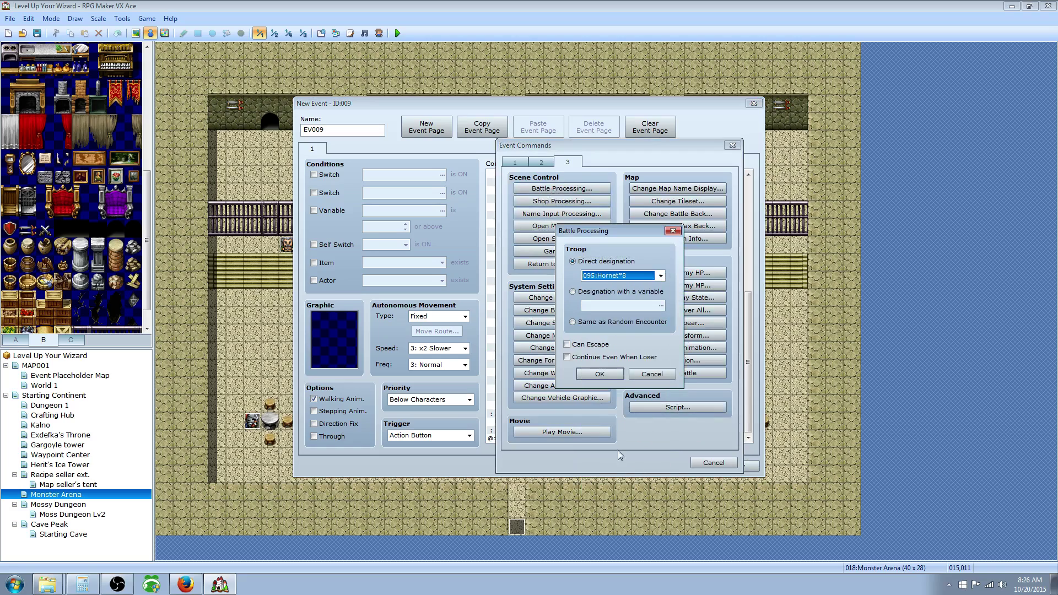
pyautogui.click(597, 373)
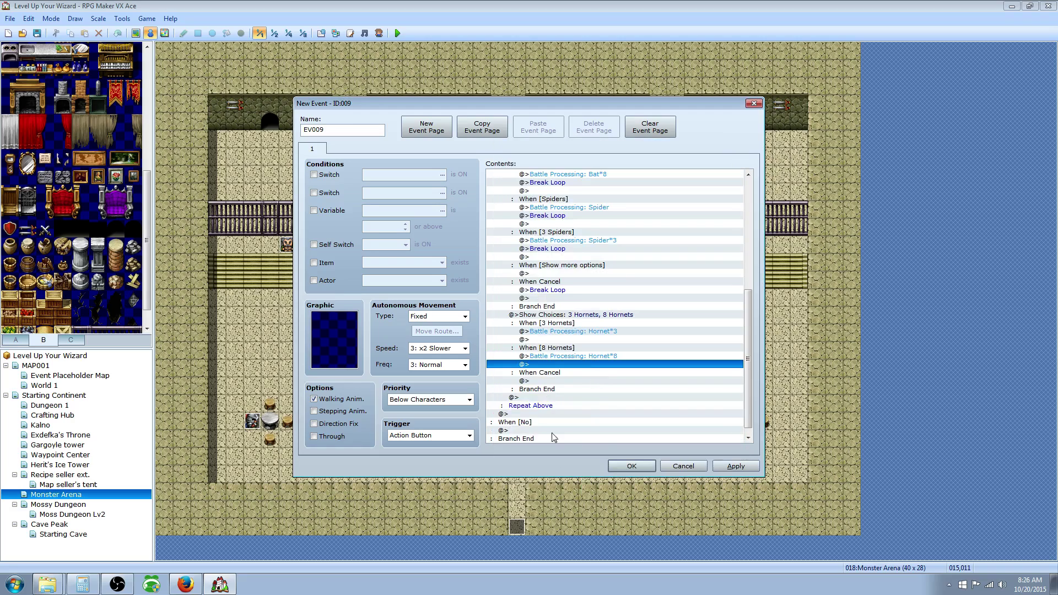
# Add a Rate*3 troop battle to the hornet menu's cancel branch
pyautogui.rightClick(560, 381)
pyautogui.click(585, 388)
pyautogui.click(562, 190)
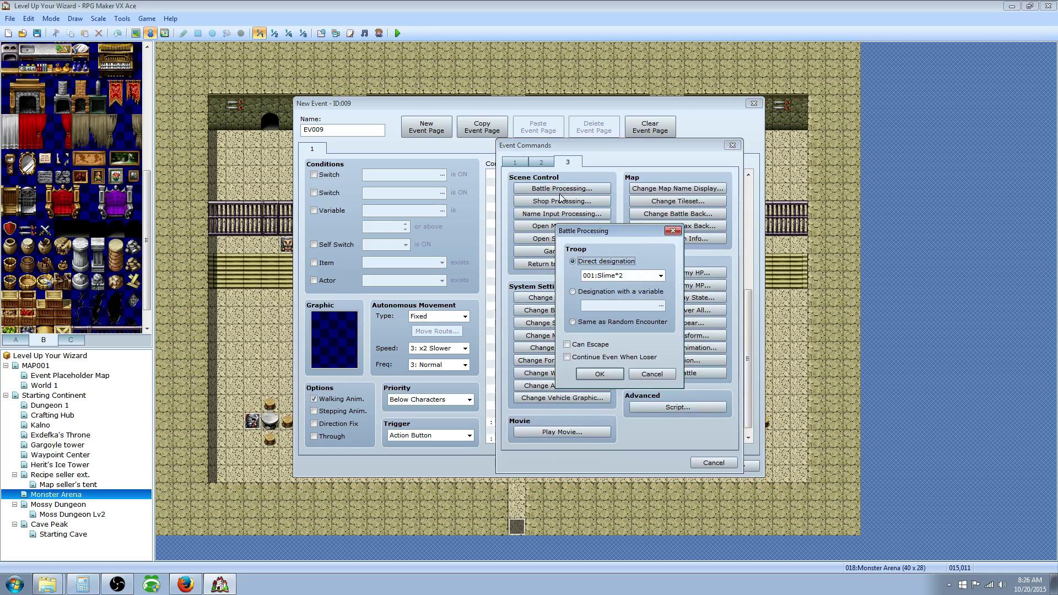
pyautogui.click(659, 275)
pyautogui.moveTo(663, 329); pyautogui.dragTo(667, 517)
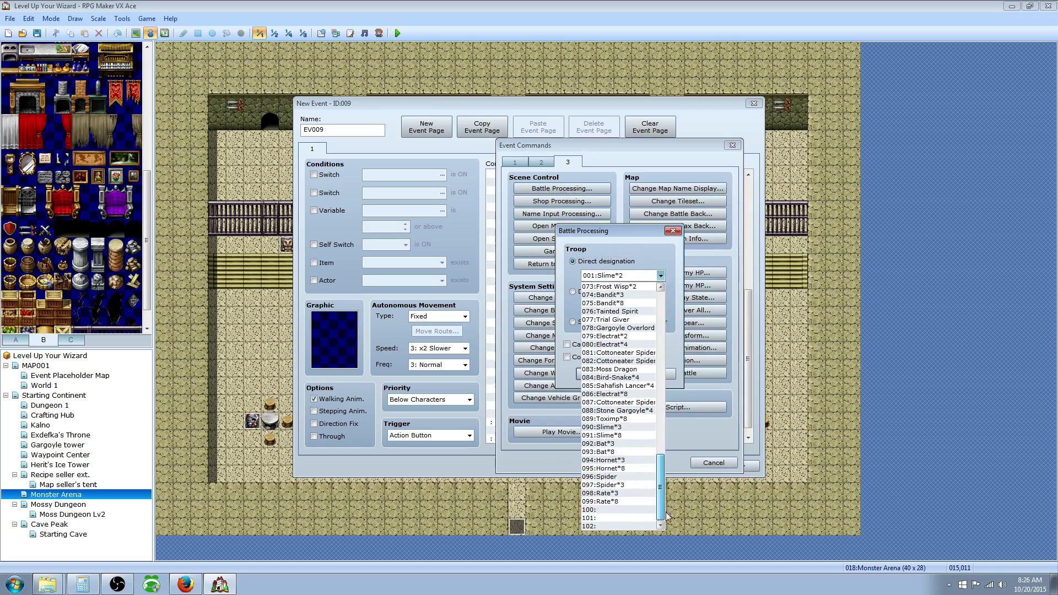
pyautogui.click(619, 493)
pyautogui.click(600, 374)
pyautogui.scroll(-1, 591, 403)
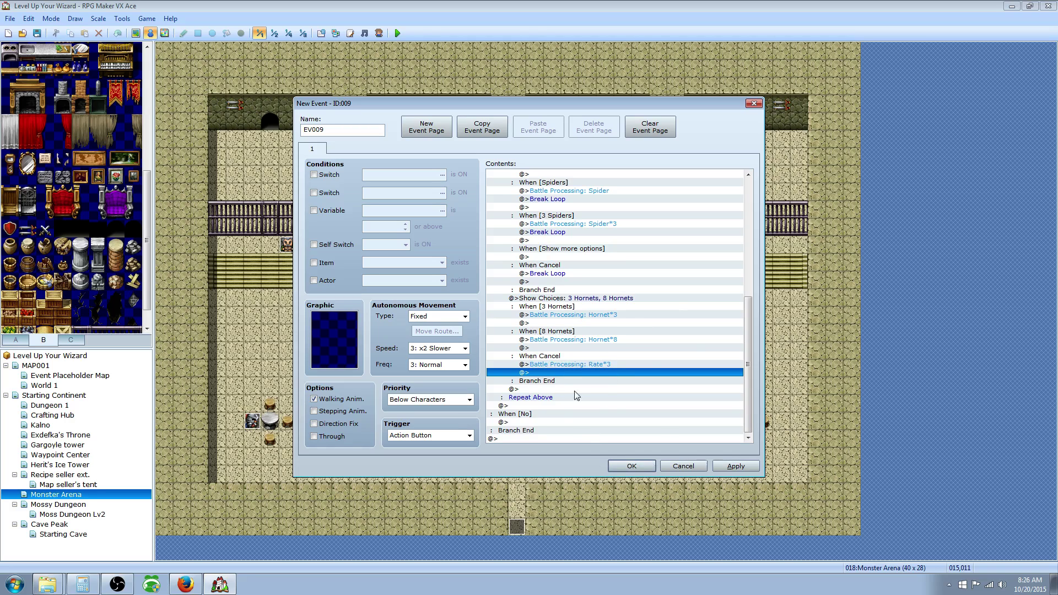
# Copy the Break Loop and paste it after the Hornet*3, Hornet*8 and Rate*3 battles
pyautogui.click(548, 273)
pyautogui.rightClick(552, 274)
pyautogui.click(600, 322)
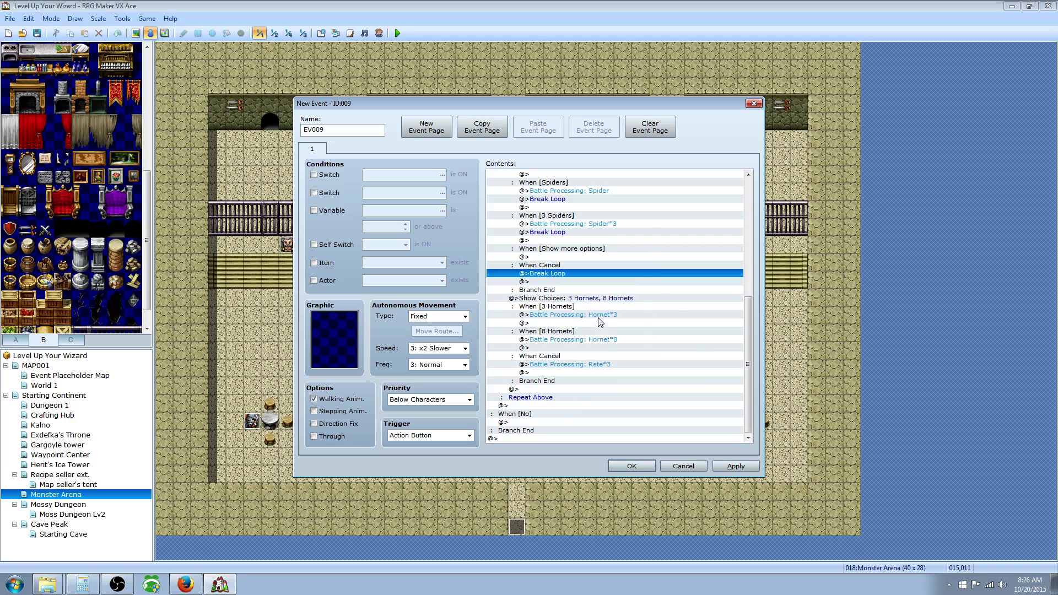
pyautogui.rightClick(558, 324)
pyautogui.click(572, 380)
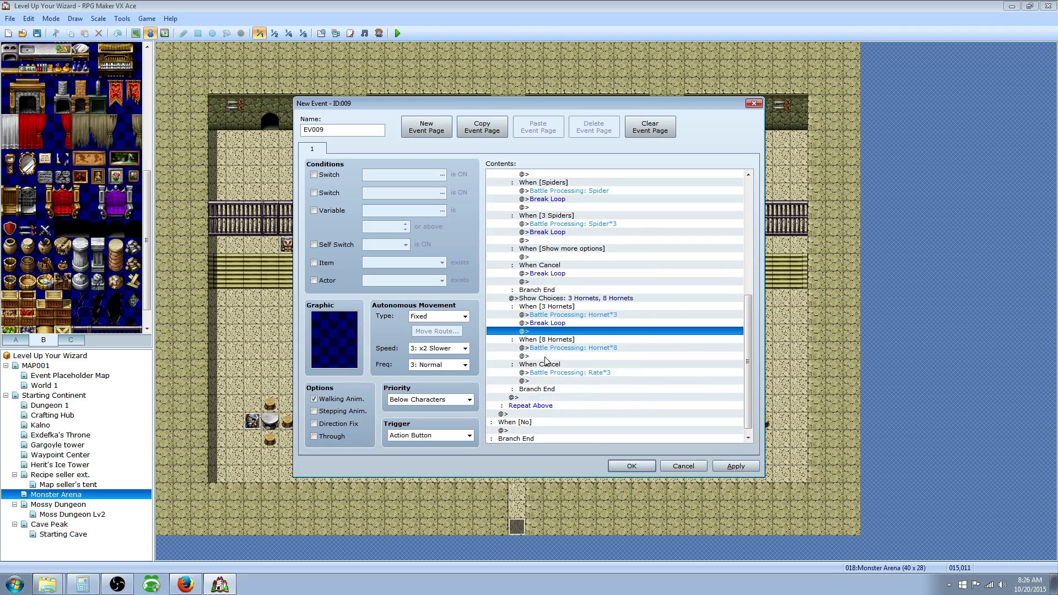
pyautogui.rightClick(547, 356)
pyautogui.click(572, 415)
pyautogui.rightClick(559, 390)
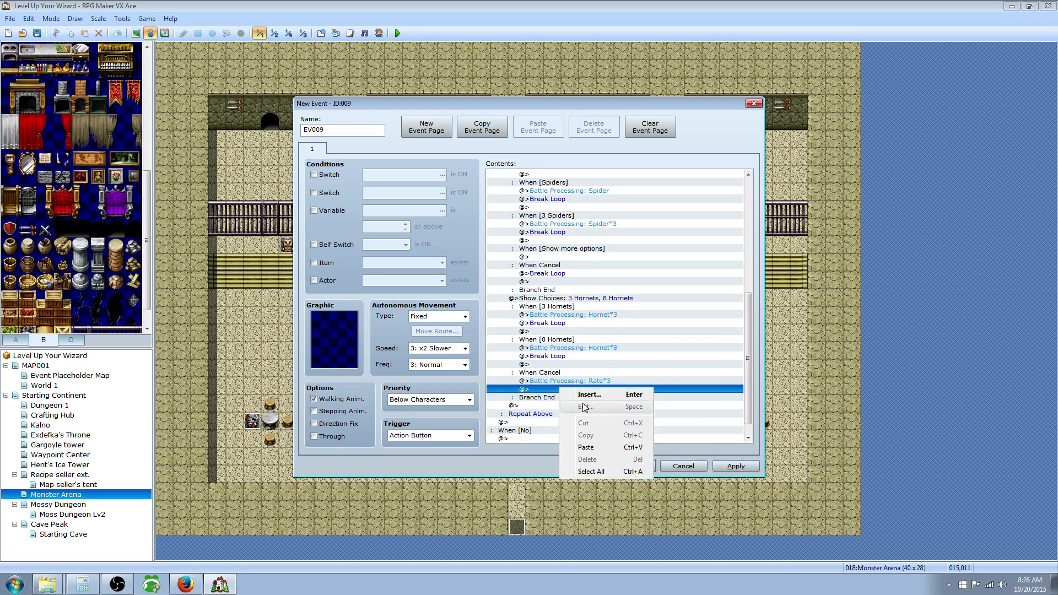
pyautogui.click(586, 447)
pyautogui.scroll(-1, 556, 408)
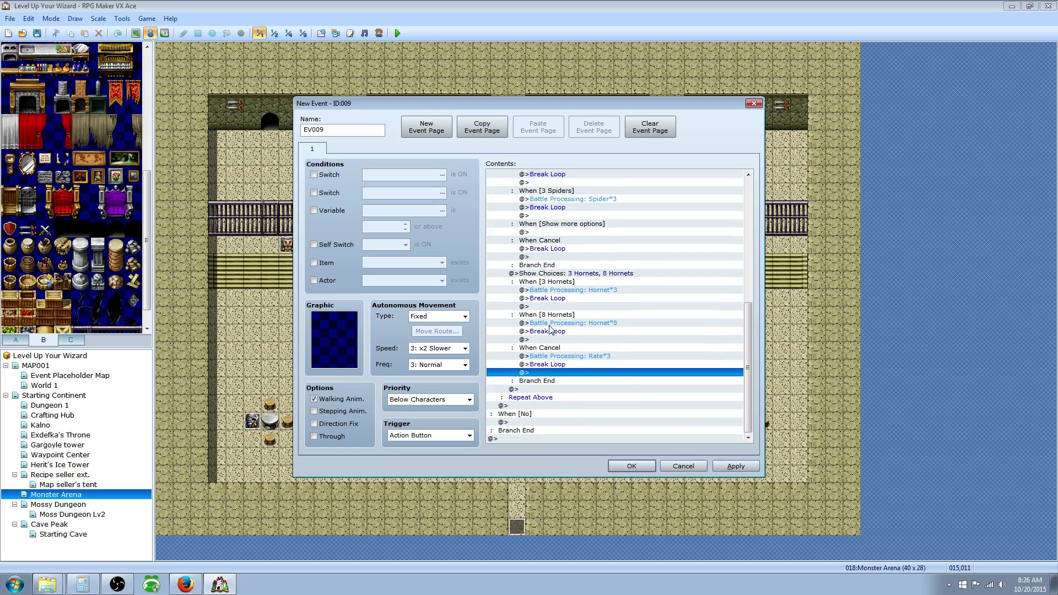
pyautogui.click(543, 274)
pyautogui.rightClick(542, 274)
# Add 'Not right now' as the hornet menu's third choice and set When Cancel to Choice 3
pyautogui.click(563, 288)
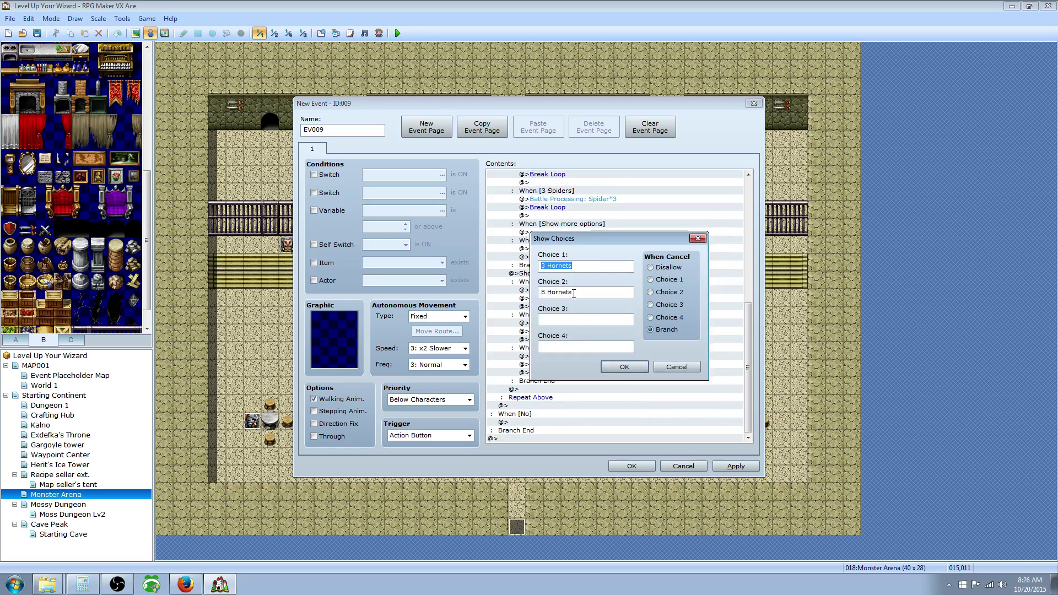
pyautogui.click(586, 318)
pyautogui.click(573, 267)
pyautogui.press('Tab')
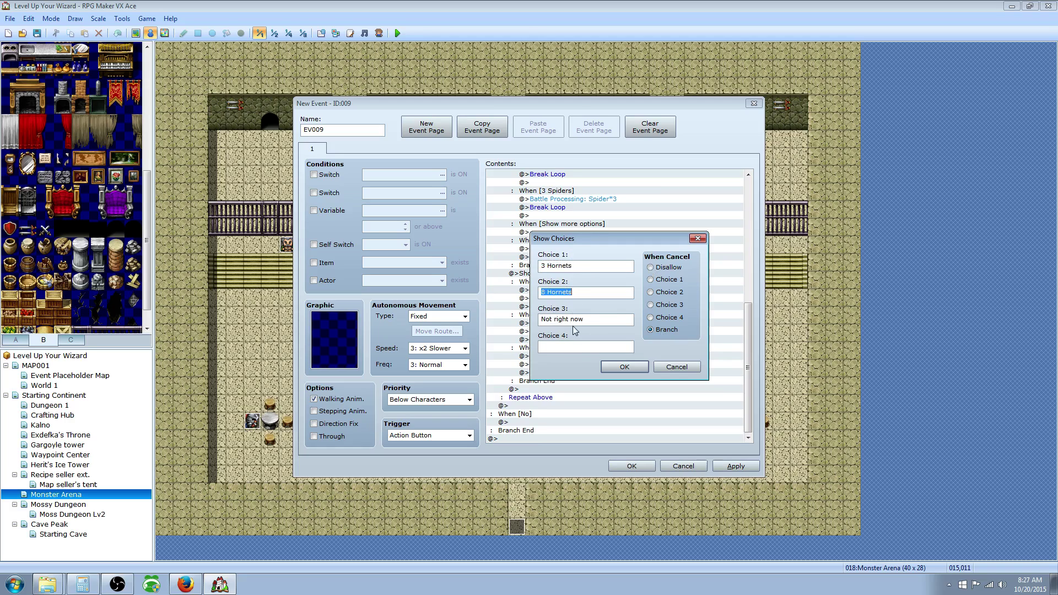
pyautogui.press('Tab')
pyautogui.click(651, 305)
pyautogui.click(572, 316)
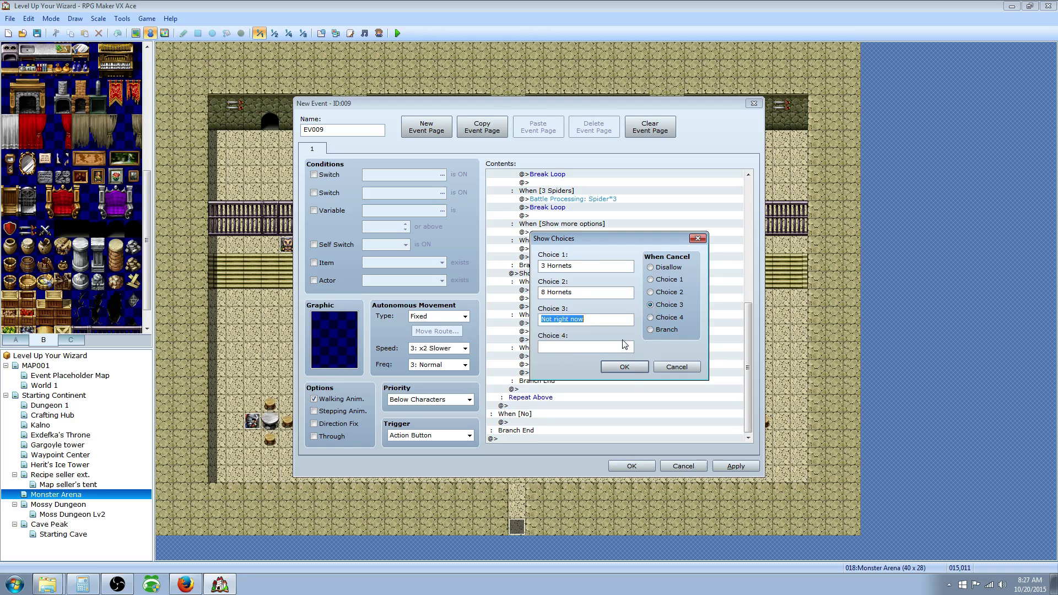
pyautogui.click(625, 367)
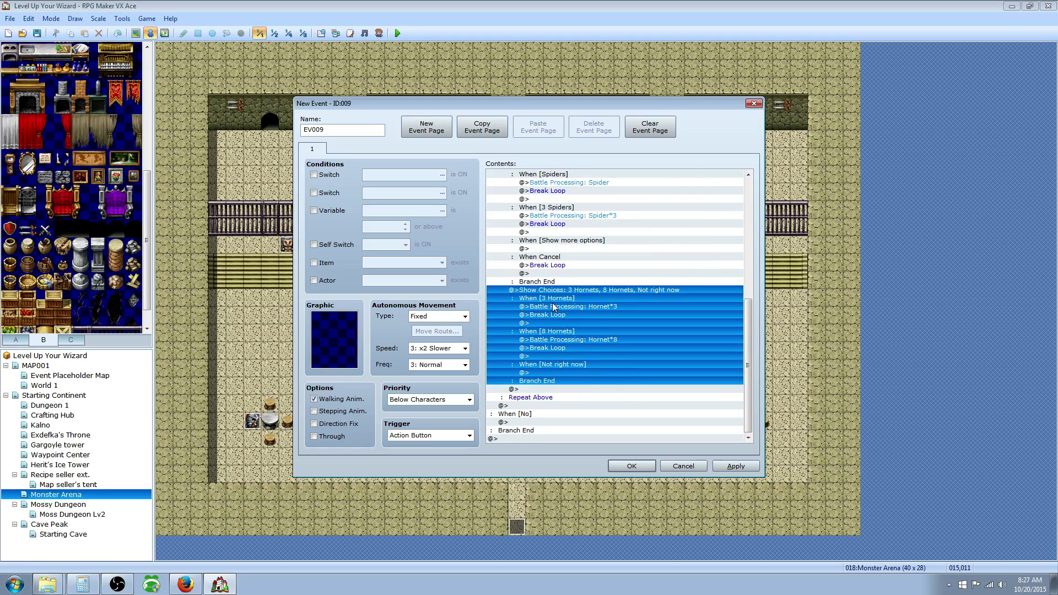
# Copy the 8 Hornets Break Loop and paste it under When [Not right now]
pyautogui.click(557, 315)
pyautogui.click(569, 356)
pyautogui.click(557, 373)
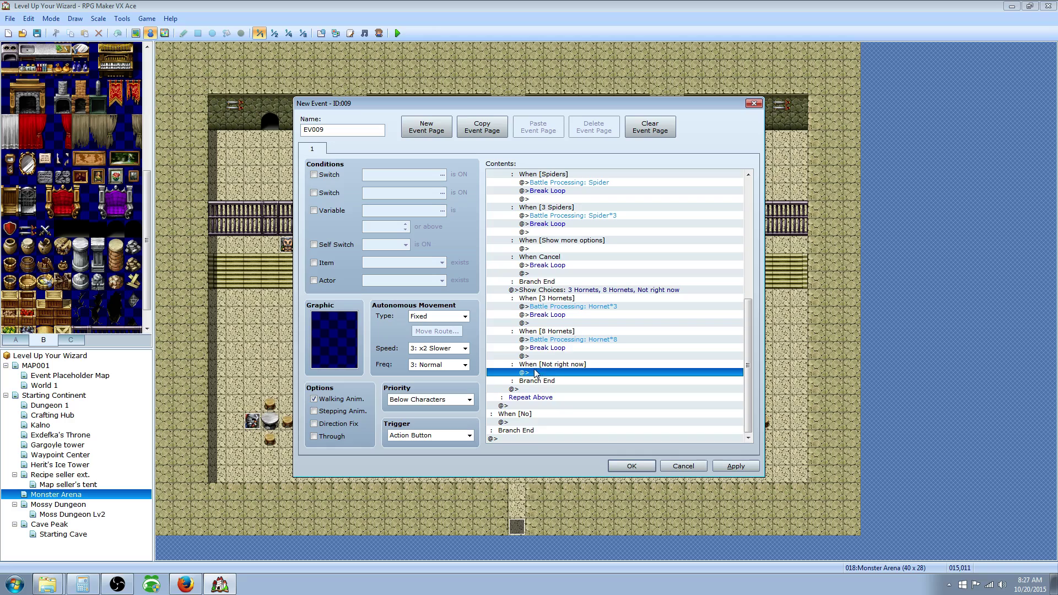
pyautogui.rightClick(549, 348)
pyautogui.click(582, 397)
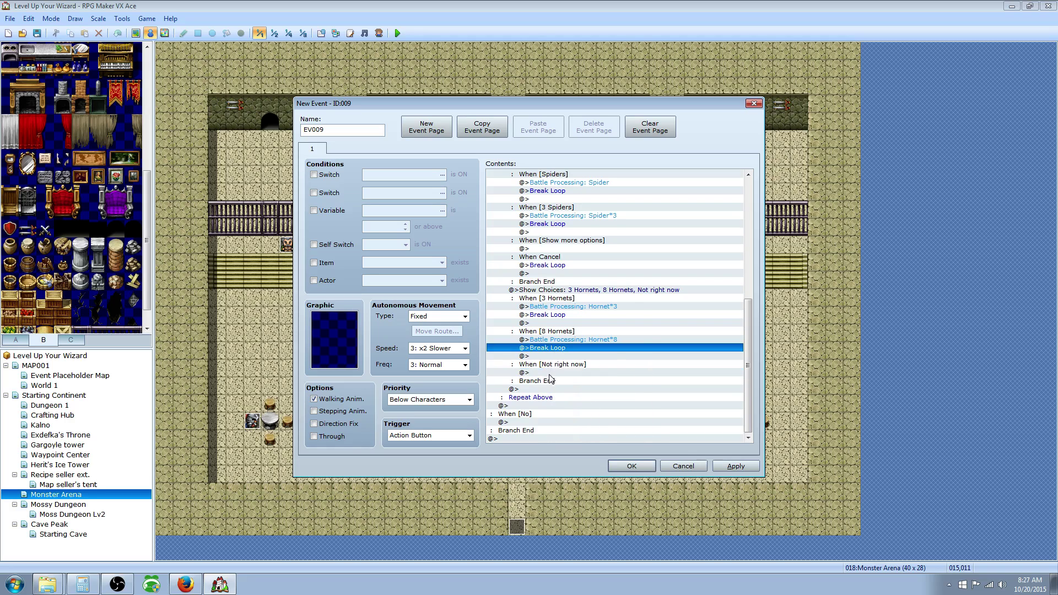
pyautogui.rightClick(551, 374)
pyautogui.click(595, 431)
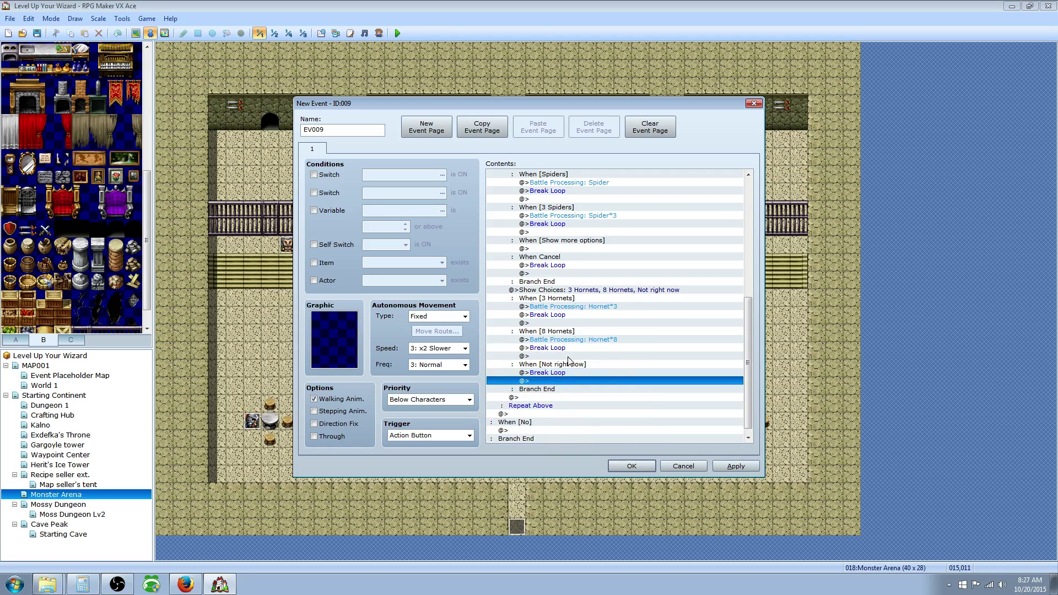
# Scroll through the event contents to check the ends of the hornet branches
pyautogui.scroll(-1, 569, 372)
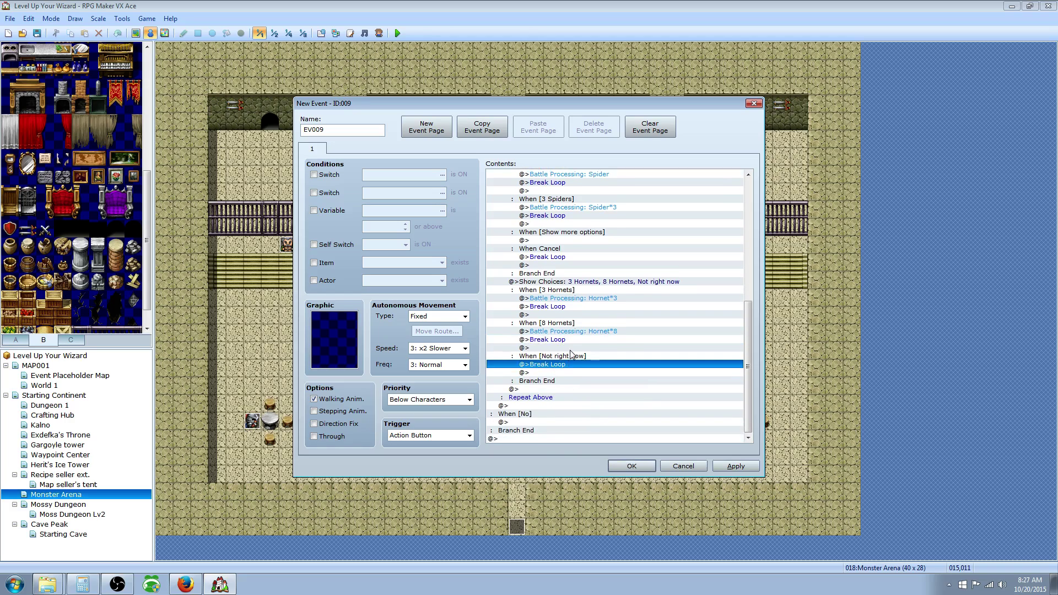
pyautogui.click(553, 381)
pyautogui.click(553, 389)
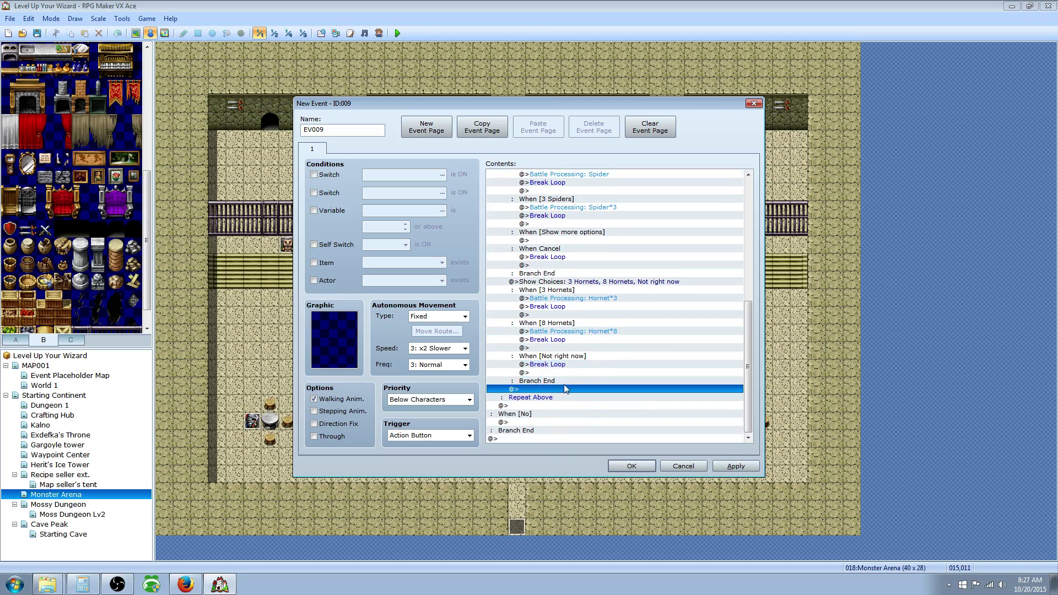
pyautogui.scroll(6, 557, 374)
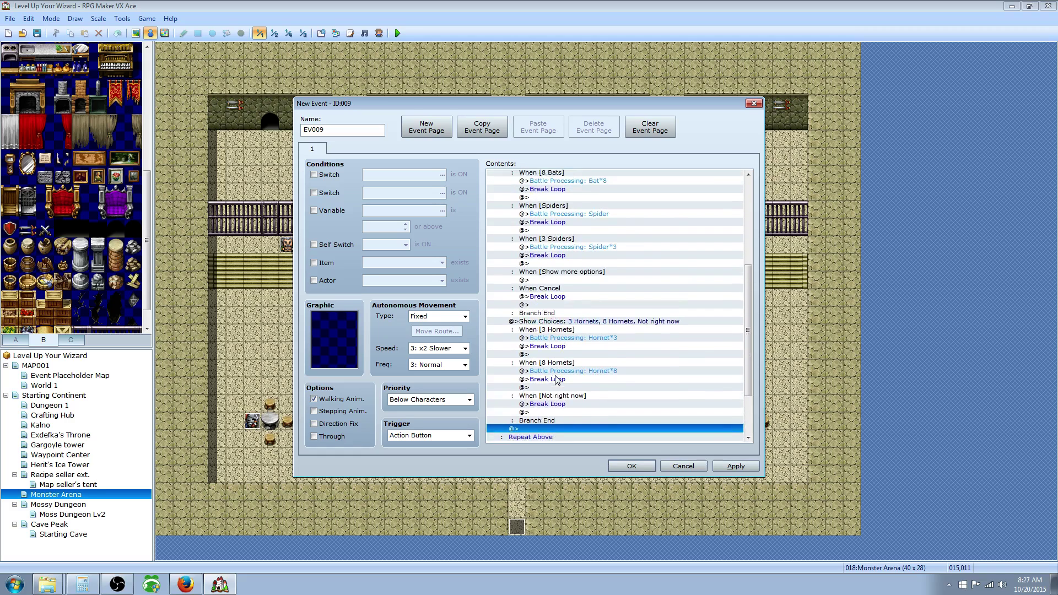
pyautogui.scroll(-4, 561, 368)
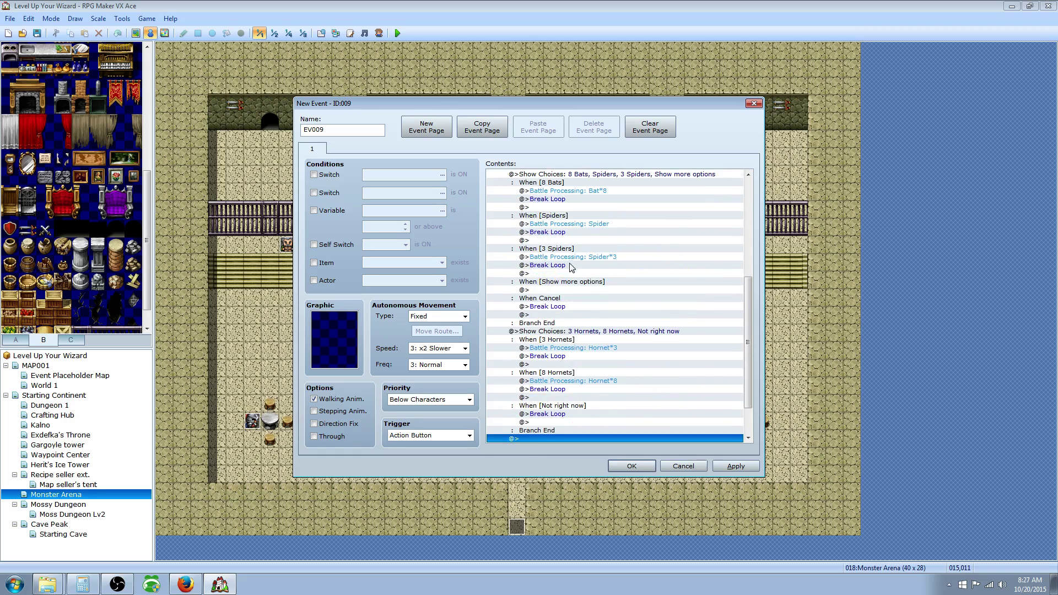
pyautogui.scroll(2, 571, 276)
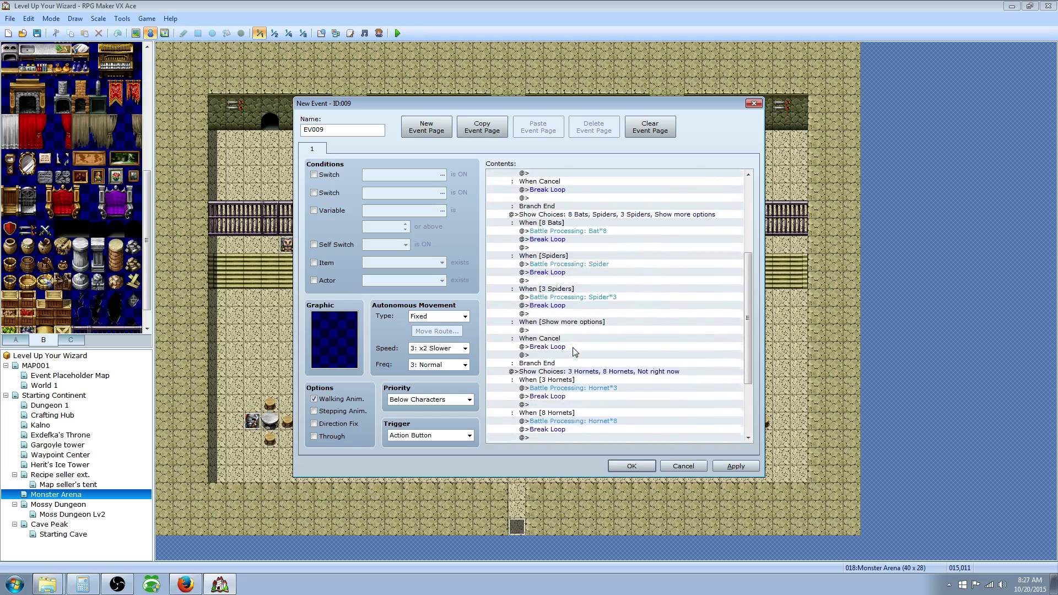
pyautogui.scroll(6, 575, 352)
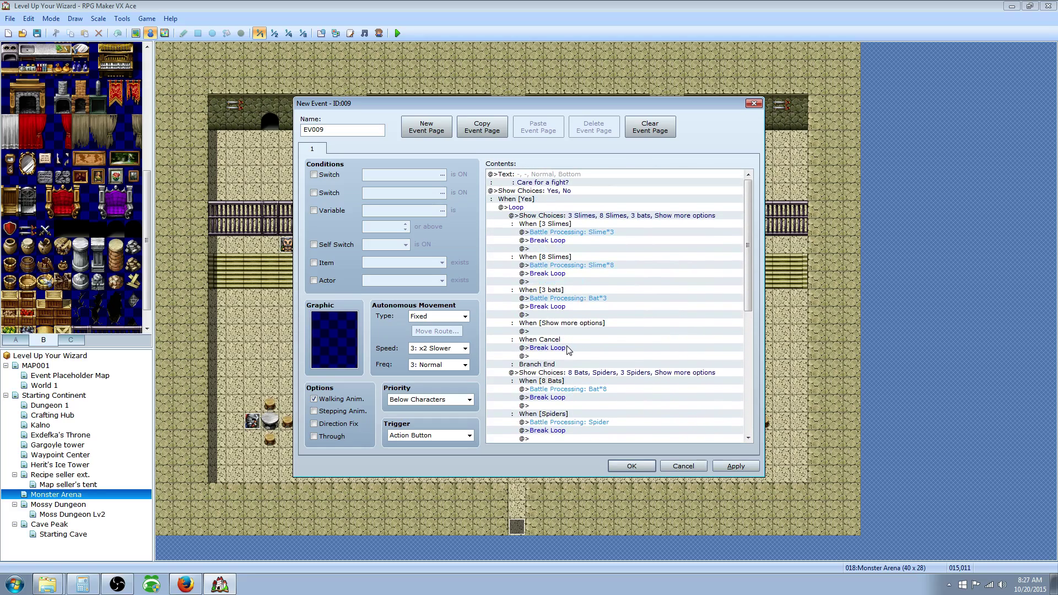
# Give the event the armored guard sprite from Actor3 and name it Arena
pyautogui.scroll(-10, 551, 243)
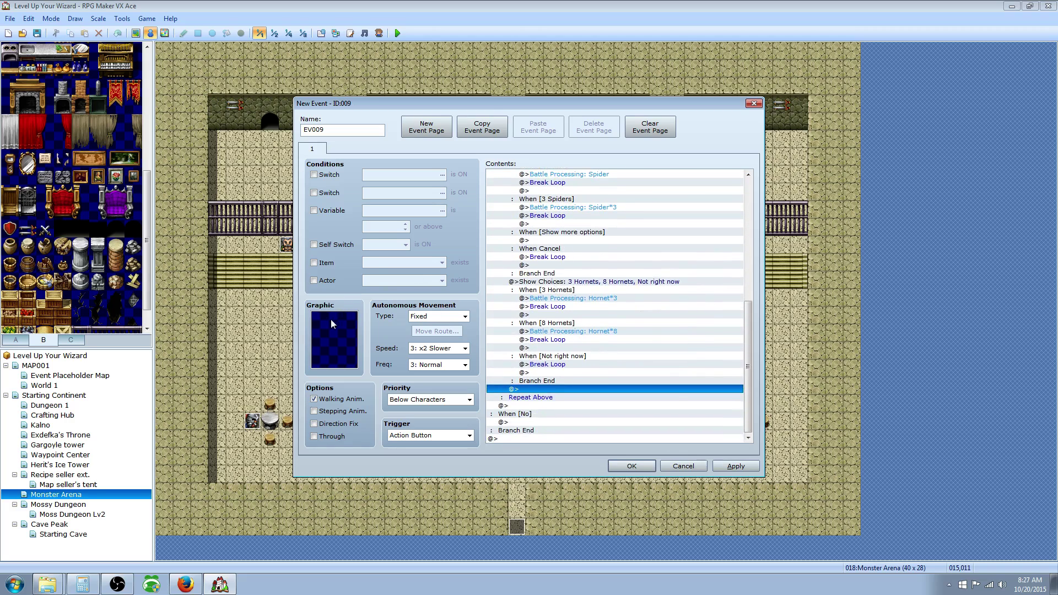
pyautogui.doubleClick(339, 332)
pyautogui.click(407, 201)
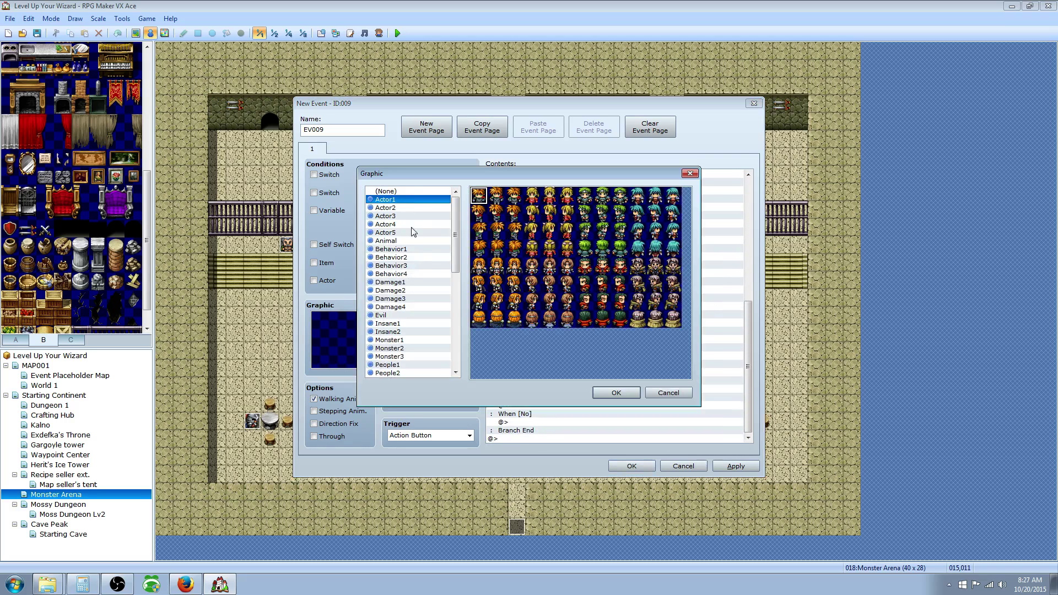
pyautogui.press('Down')
pyautogui.press('Down')
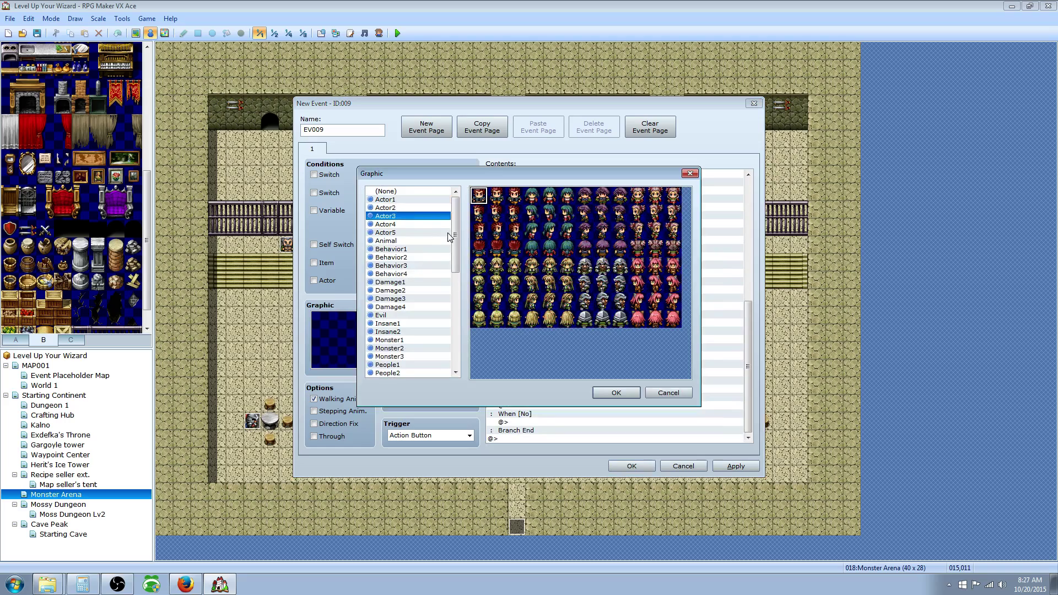
pyautogui.click(602, 266)
pyautogui.click(615, 392)
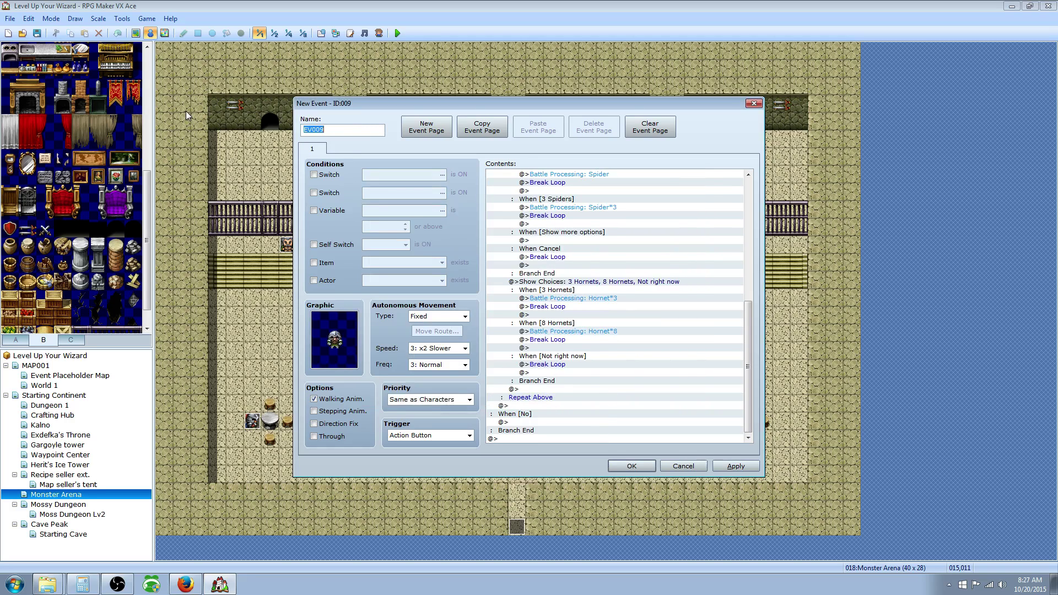
pyautogui.write('Arena')
# Set the player's starting position on the tile below the Arena guard and launch a playtest
pyautogui.press('Return')
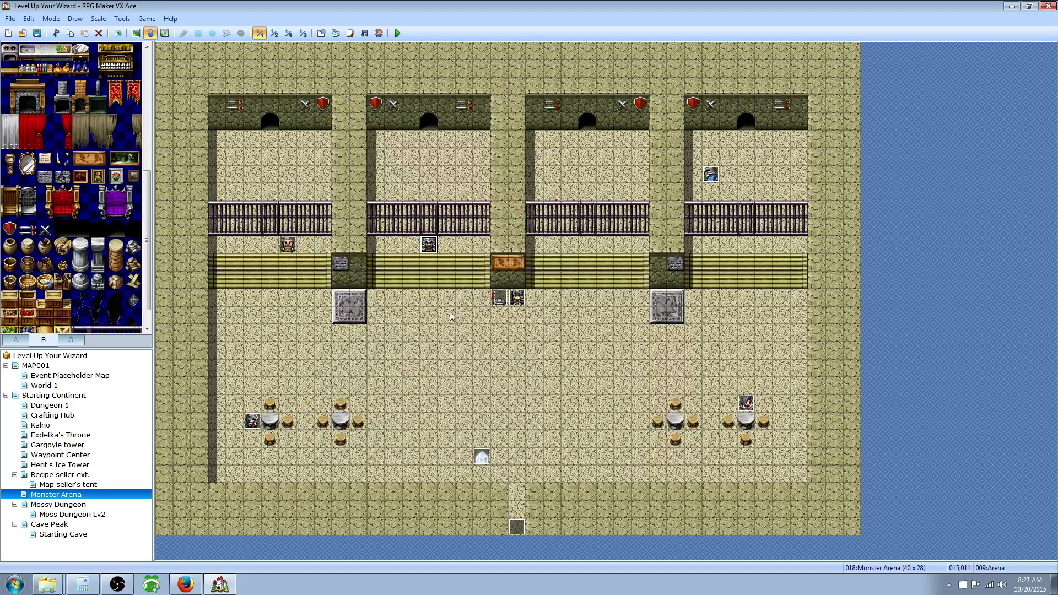
pyautogui.rightClick(423, 261)
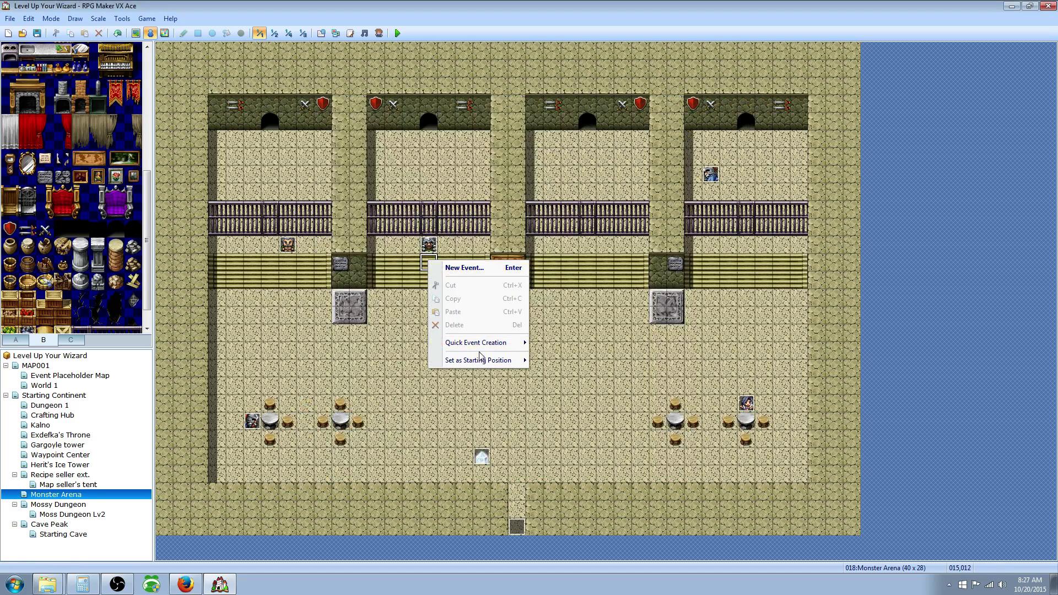
pyautogui.moveTo(482, 362)
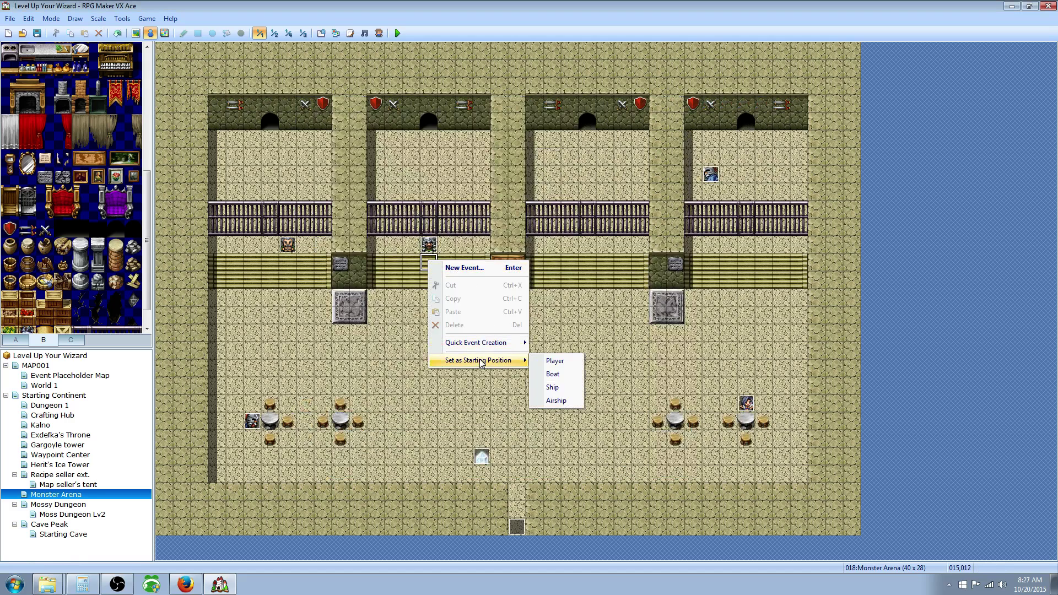
pyautogui.click(558, 361)
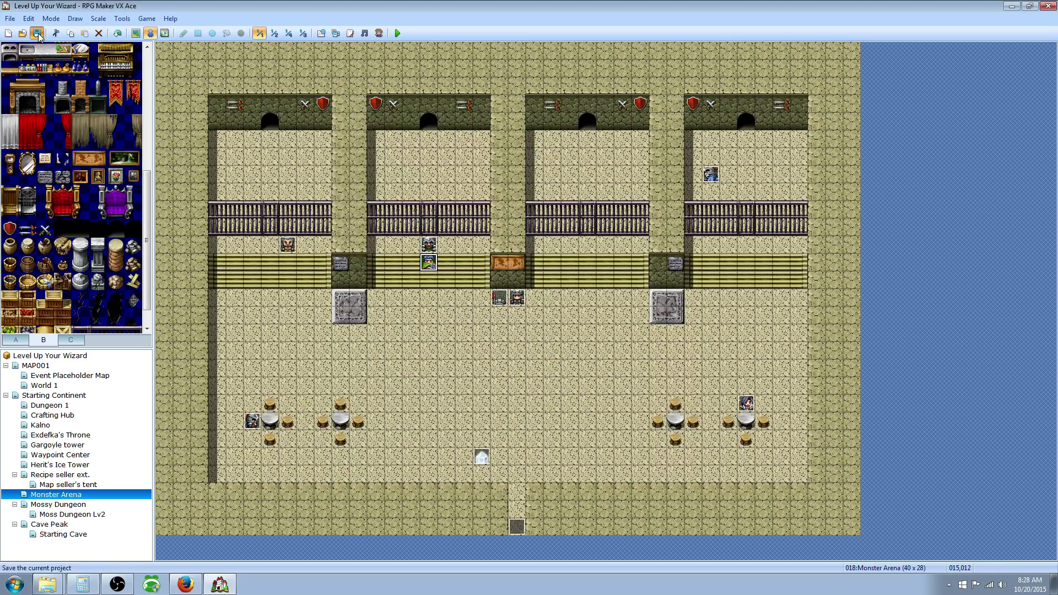
pyautogui.click(397, 33)
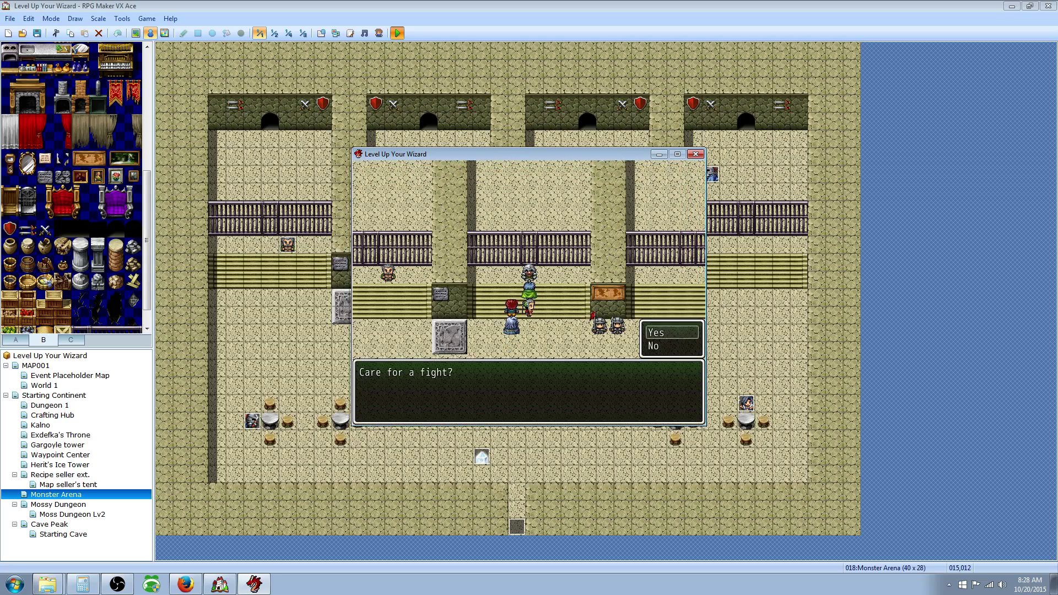
# Talk to the guard in the playtest, accept the fight and pick the 3 bats option
pyautogui.press('Return')
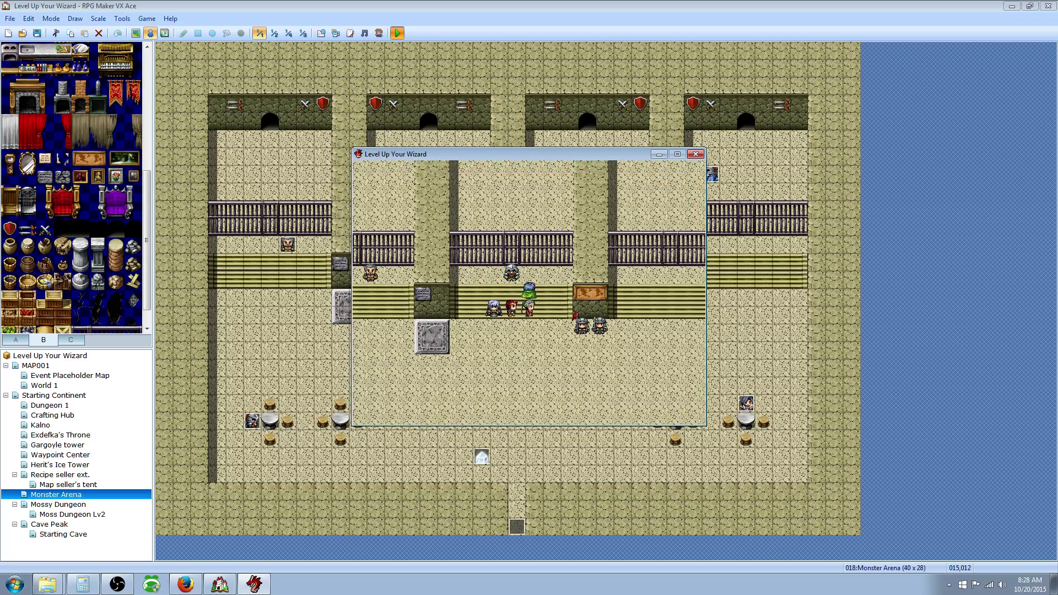
pyautogui.press('Return')
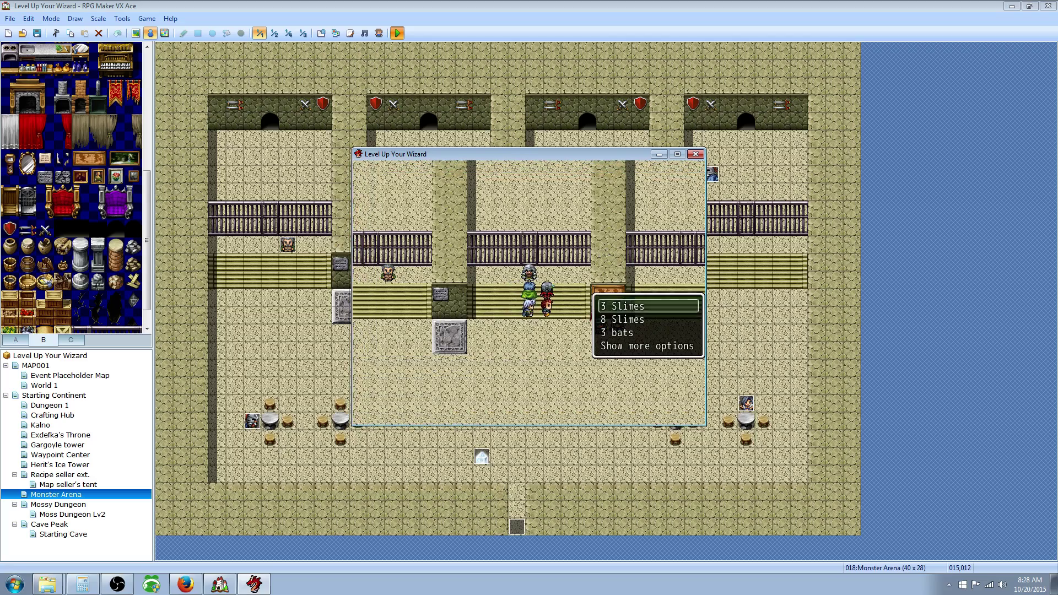
pyautogui.press('Down')
pyautogui.press('Down')
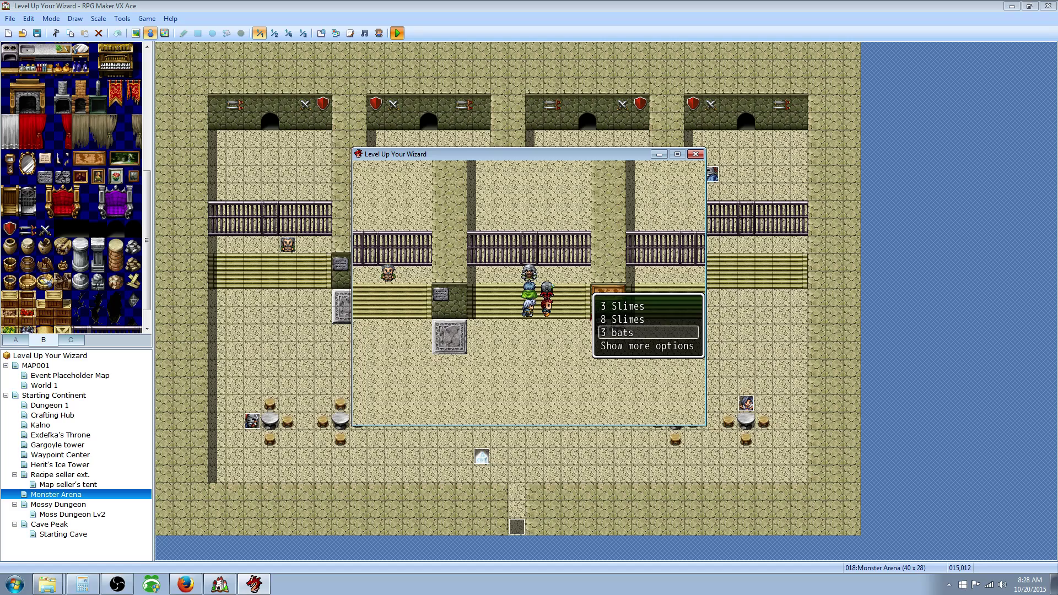
pyautogui.press('Return')
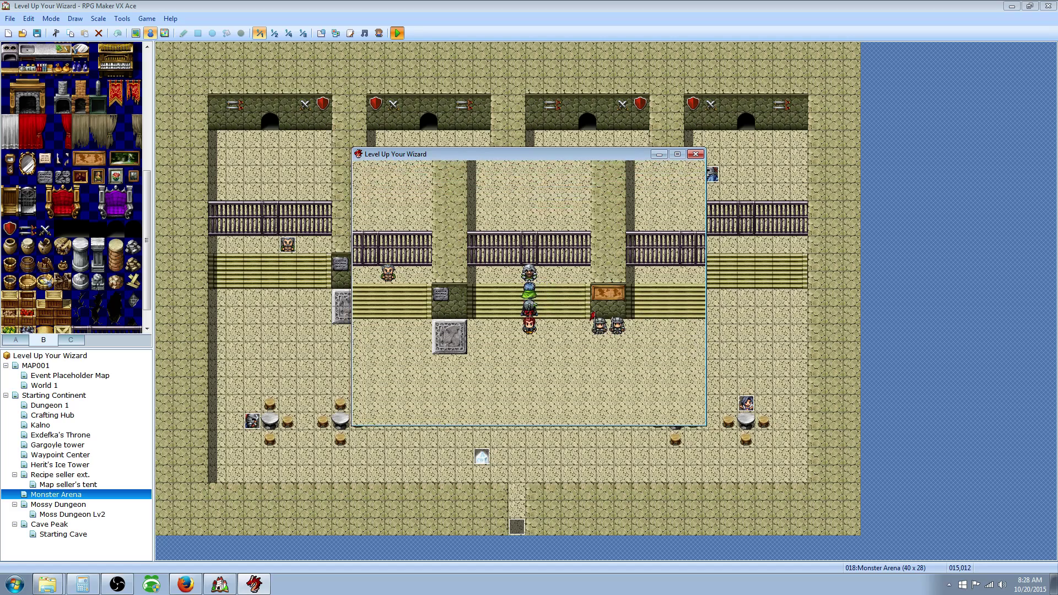
# Accept again, go through Show more options twice to the hornet menu, and choose Not right now
pyautogui.press('Return')
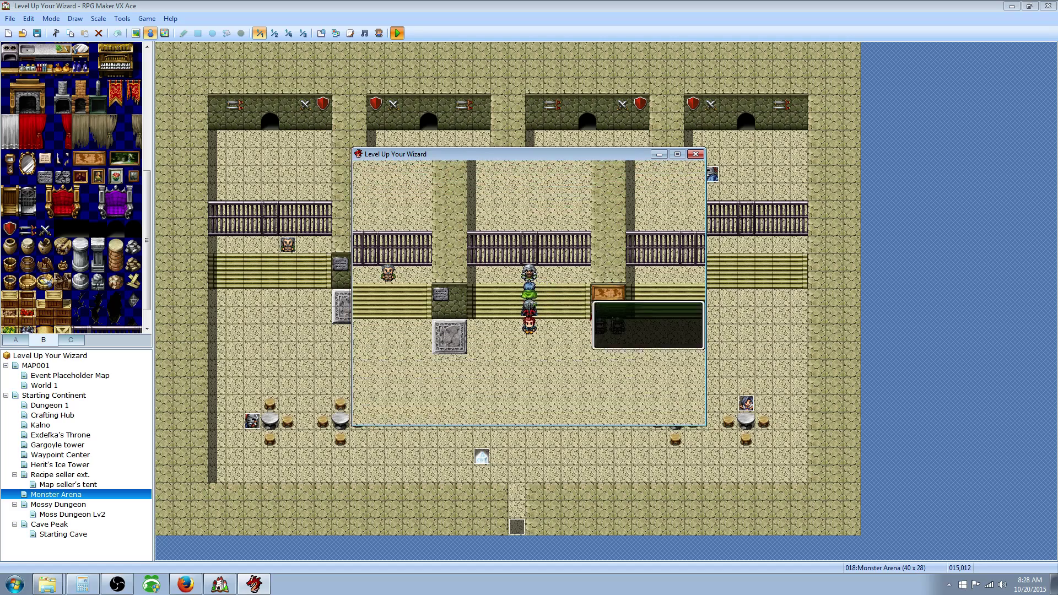
pyautogui.press('Down')
pyautogui.press('Down')
pyautogui.press('Down')
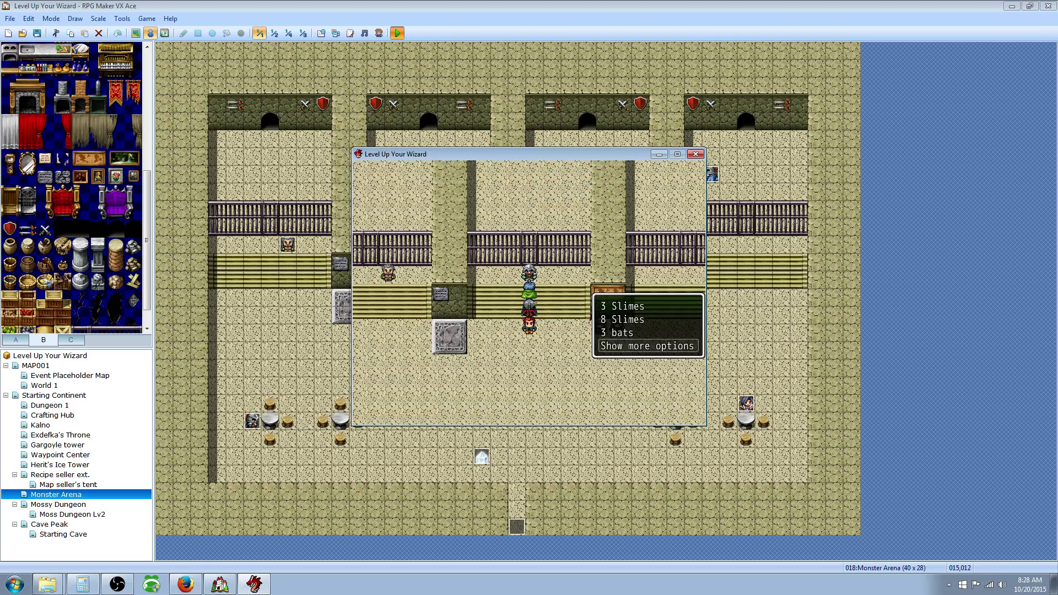
pyautogui.press('Return')
pyautogui.press('Down')
pyautogui.press('Down')
pyautogui.press('Down')
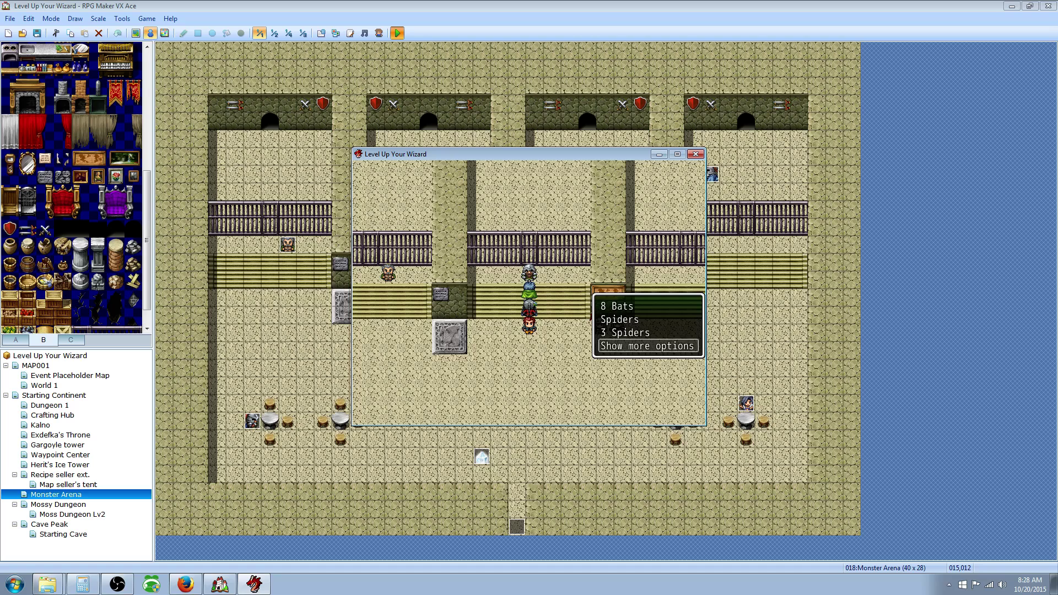
pyautogui.press('Return')
pyautogui.press('Down')
pyautogui.press('Down')
pyautogui.press('Up')
pyautogui.press('Up')
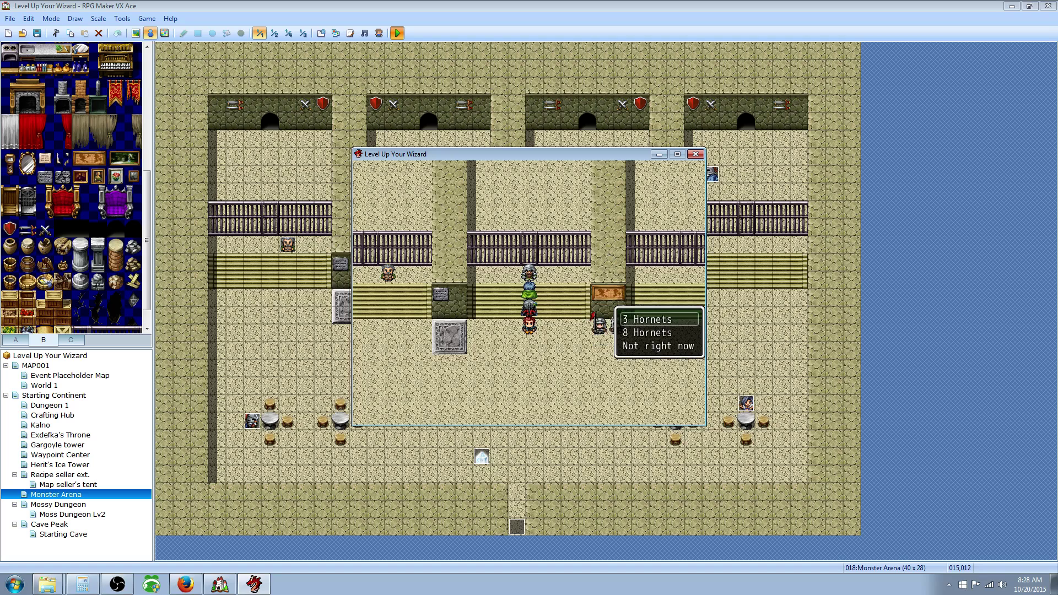
pyautogui.press('Down')
pyautogui.press('Down')
pyautogui.press('Return')
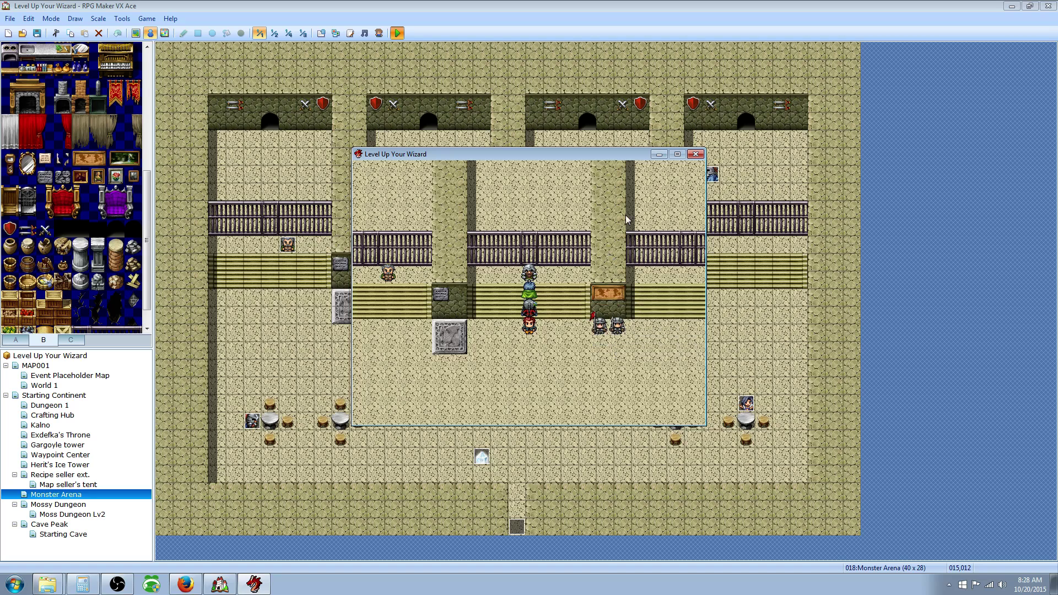
# Revise the Arena hornet choices to 3 Hornets, 8 Hornets, Show more options, Not right now, with cancel set to Choice 4
pyautogui.click(695, 154)
pyautogui.rightClick(430, 248)
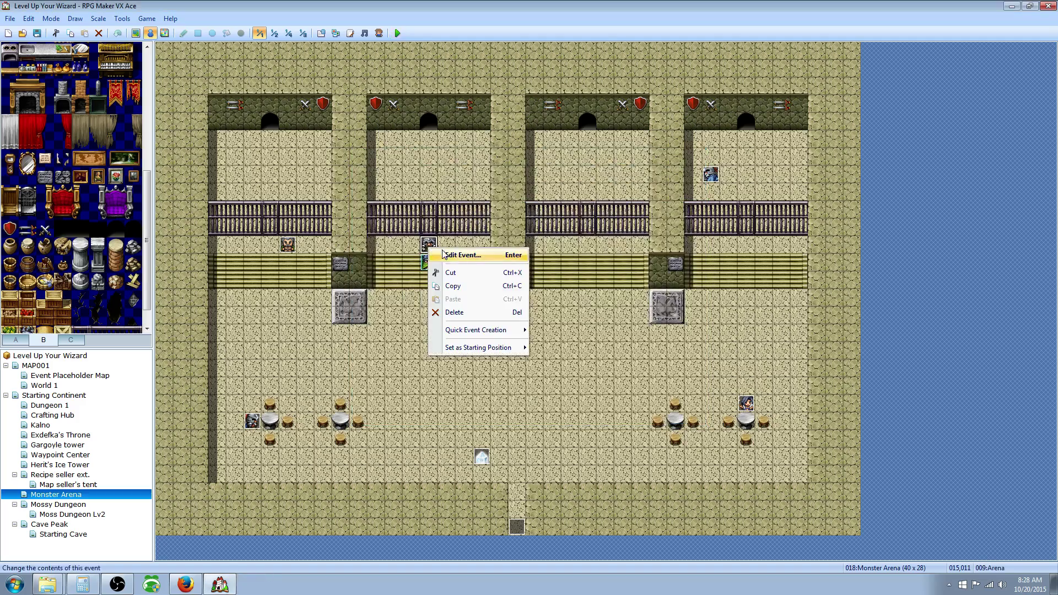
pyautogui.click(464, 255)
pyautogui.moveTo(748, 268); pyautogui.dragTo(748, 389)
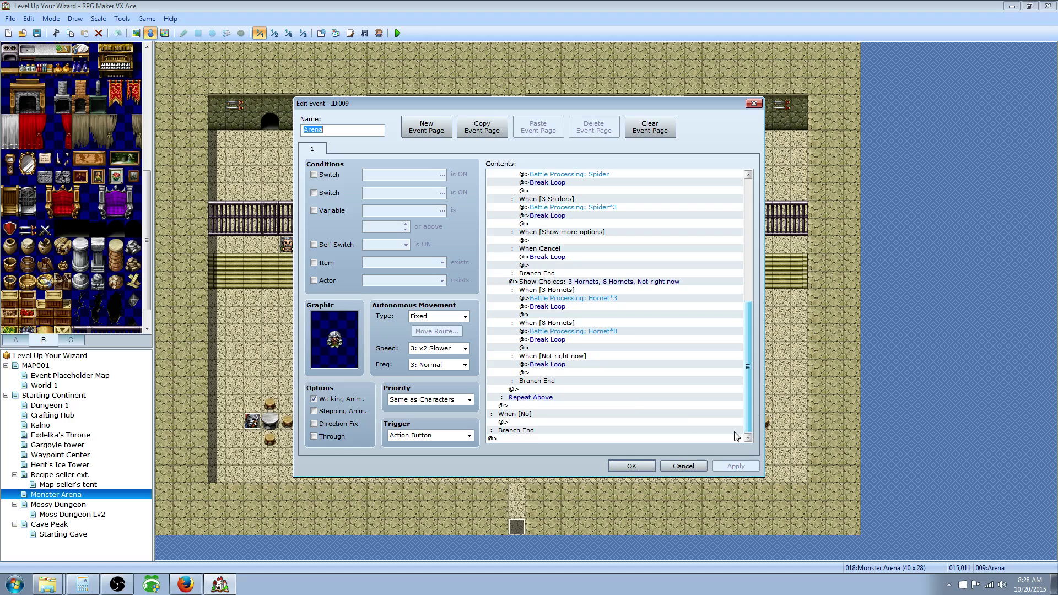
pyautogui.click(547, 282)
pyautogui.rightClick(546, 282)
pyautogui.click(583, 302)
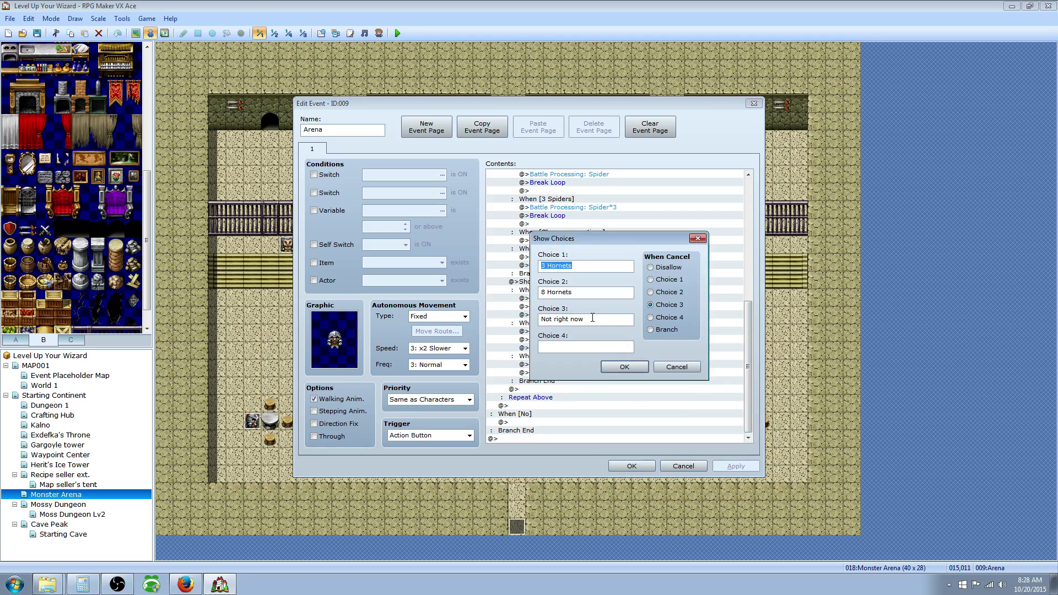
pyautogui.moveTo(593, 319); pyautogui.dragTo(506, 327)
pyautogui.write('Show more options')
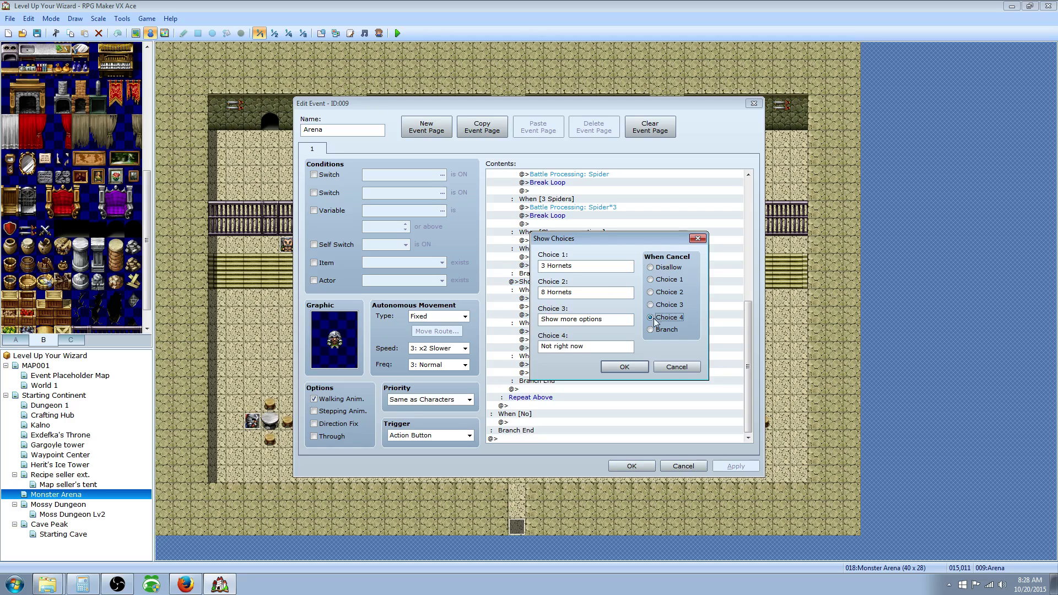
pyautogui.click(624, 366)
# Move the Break Loop from the Show more options branch to the Not right now branch
pyautogui.click(594, 365)
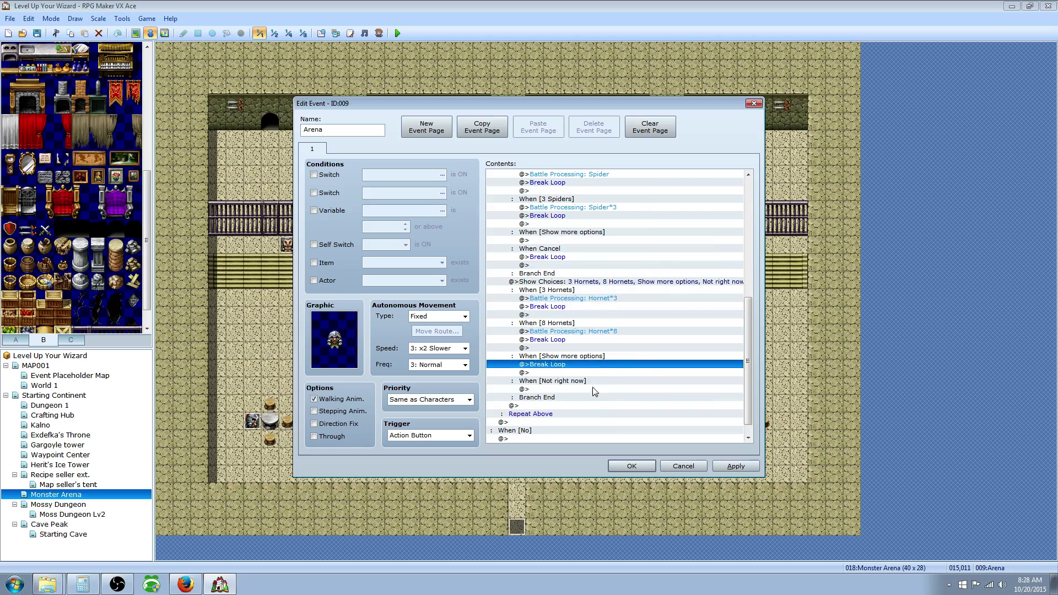
pyautogui.rightClick(557, 366)
pyautogui.click(548, 373)
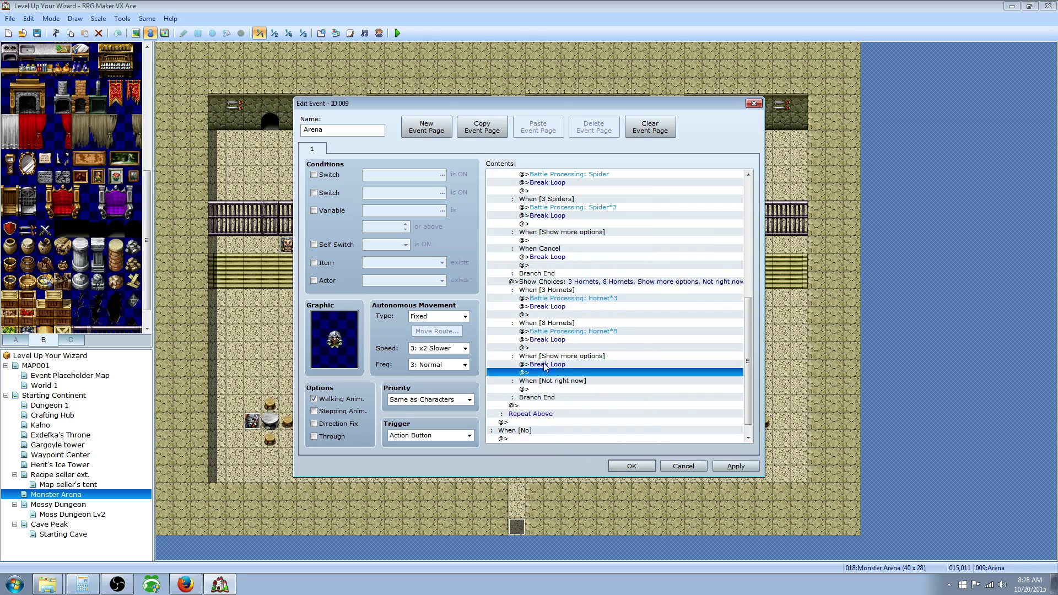
pyautogui.click(548, 364)
pyautogui.rightClick(550, 365)
pyautogui.click(571, 435)
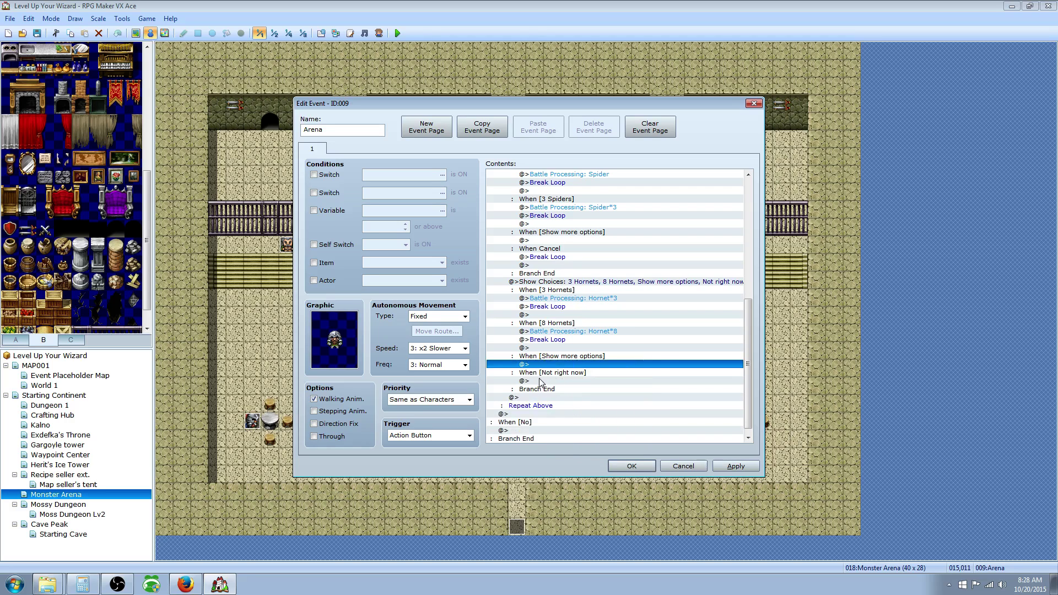
pyautogui.click(545, 383)
pyautogui.rightClick(546, 385)
pyautogui.click(570, 443)
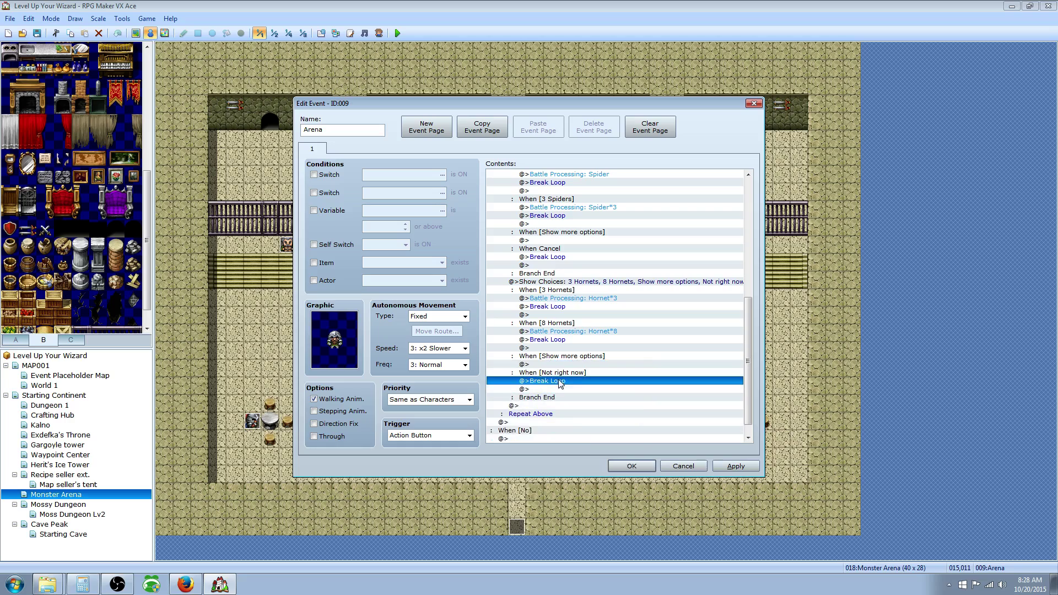
pyautogui.click(558, 364)
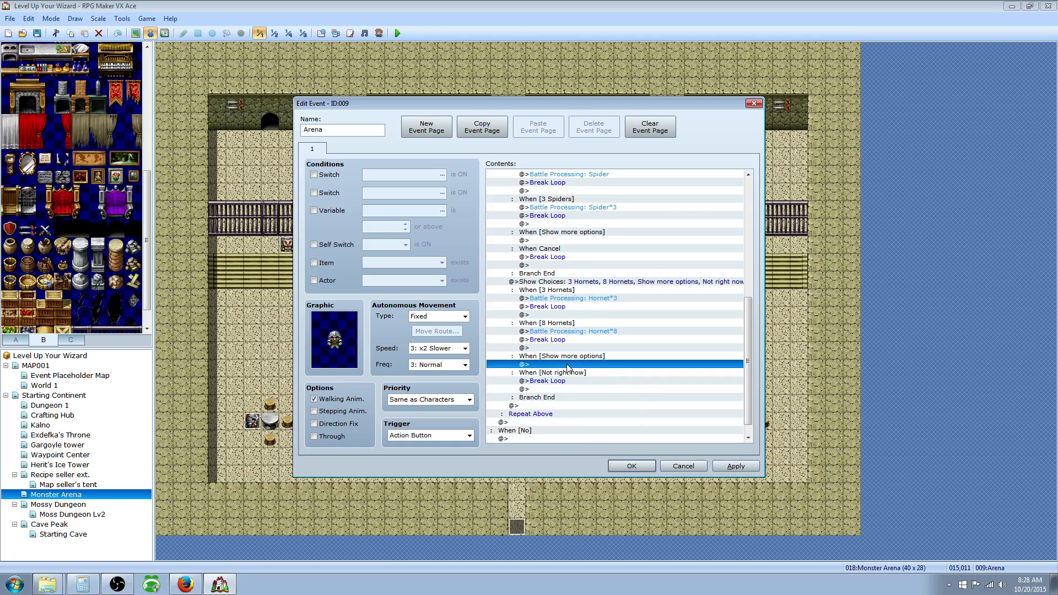
pyautogui.click(546, 415)
pyautogui.moveTo(749, 369); pyautogui.dragTo(749, 251)
# Save and playtest, cycle the guard's troop menus, pick Not right now, then start the 3 Slimes fight
pyautogui.click(631, 466)
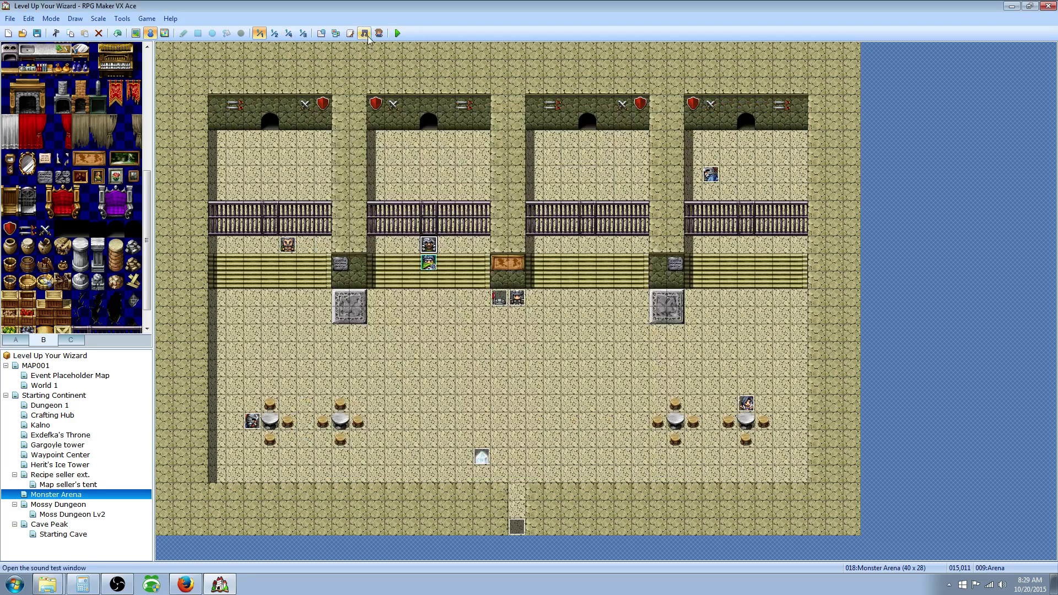
pyautogui.click(397, 33)
pyautogui.click(485, 316)
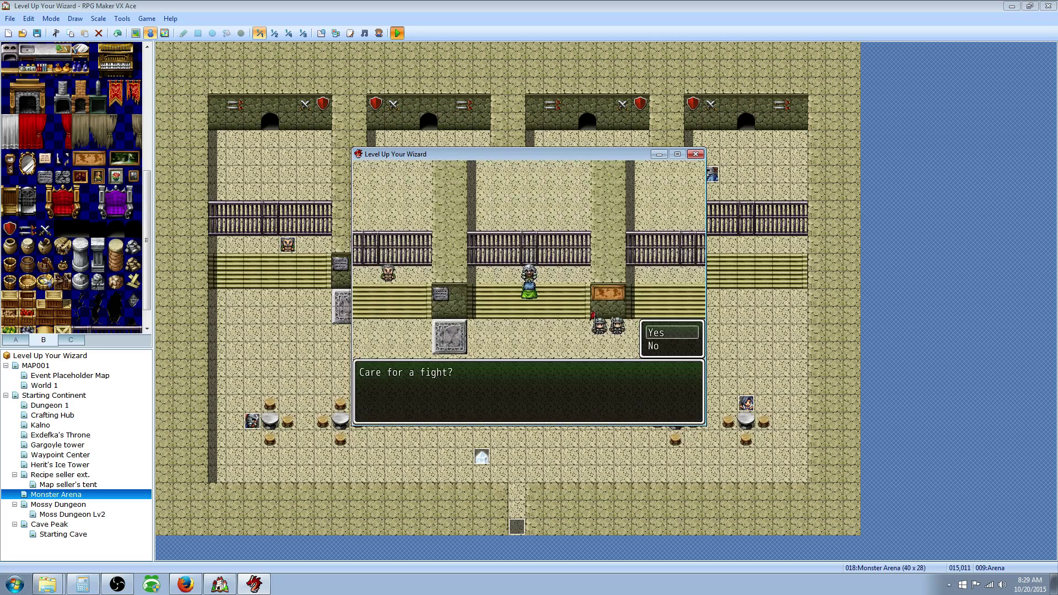
pyautogui.press('Return')
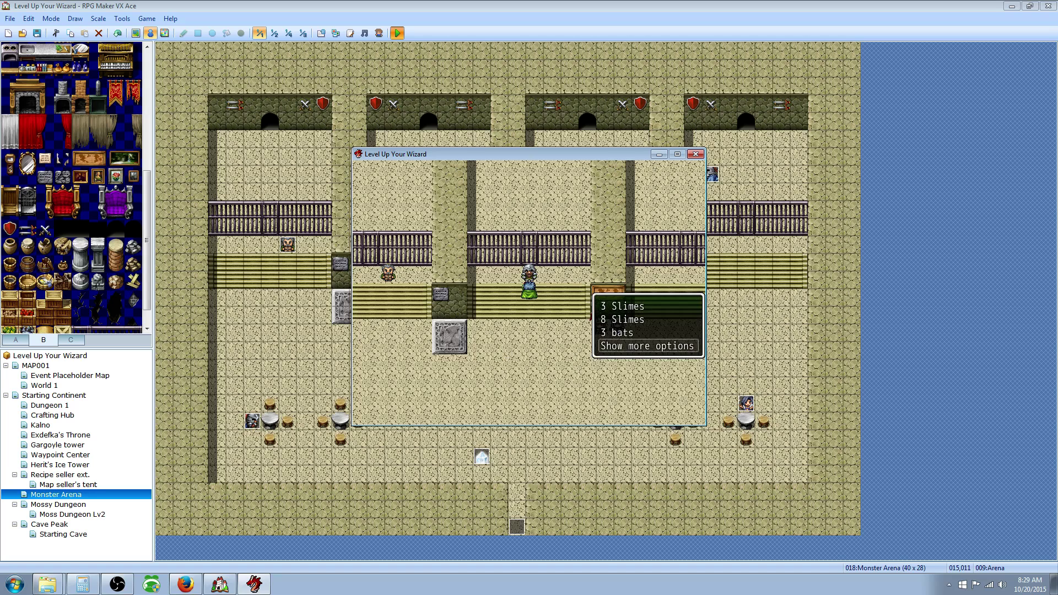
pyautogui.press('Down')
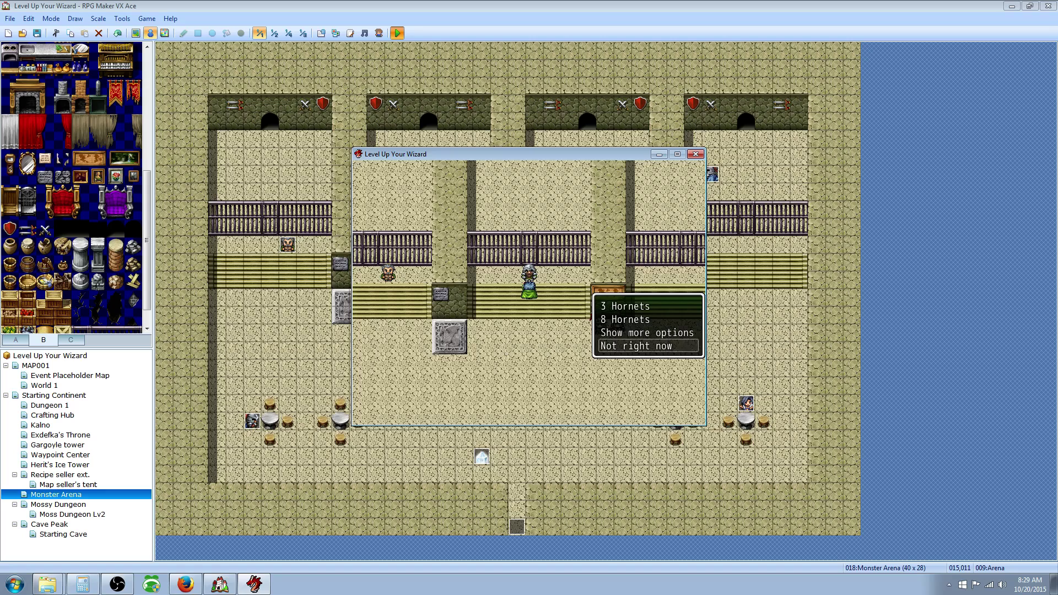
pyautogui.press('Return')
pyautogui.press('Return')
pyautogui.press('Return')
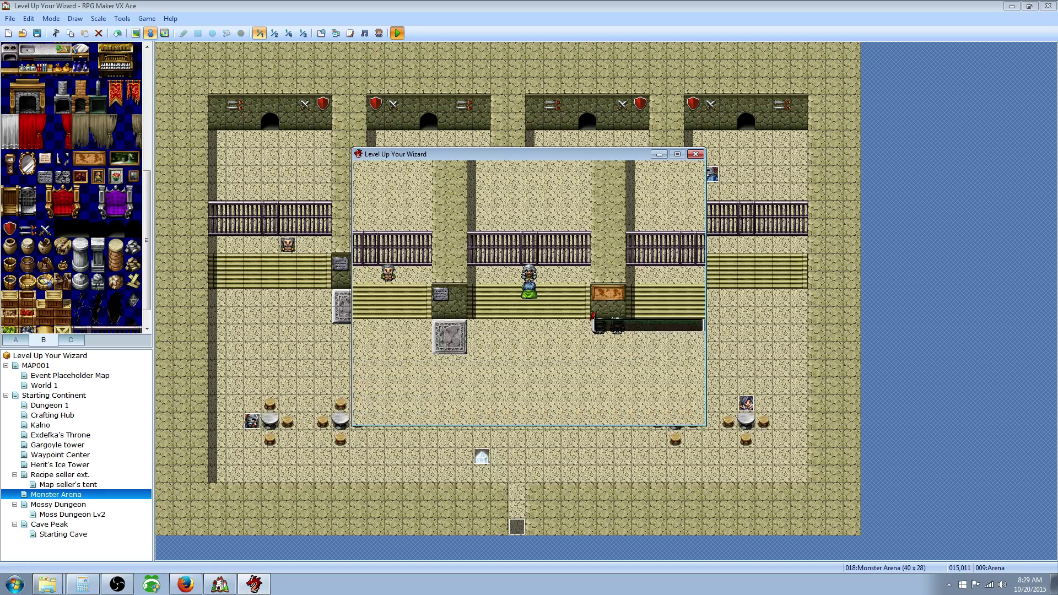
pyautogui.press('Return')
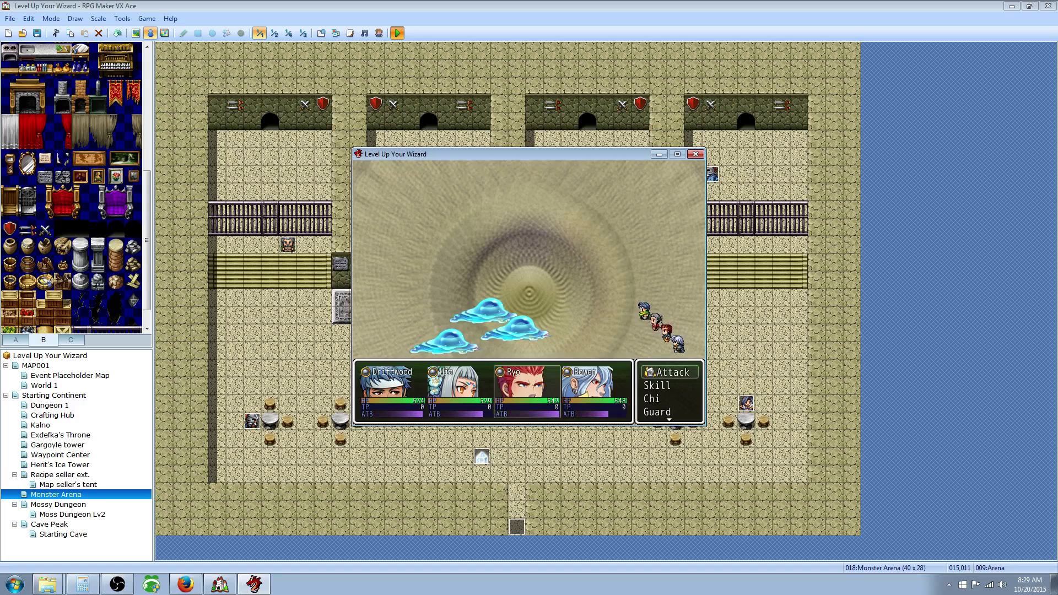
# In the slime battle, have one party member cast Flare Up and the next cast Glide
pyautogui.press('Return')
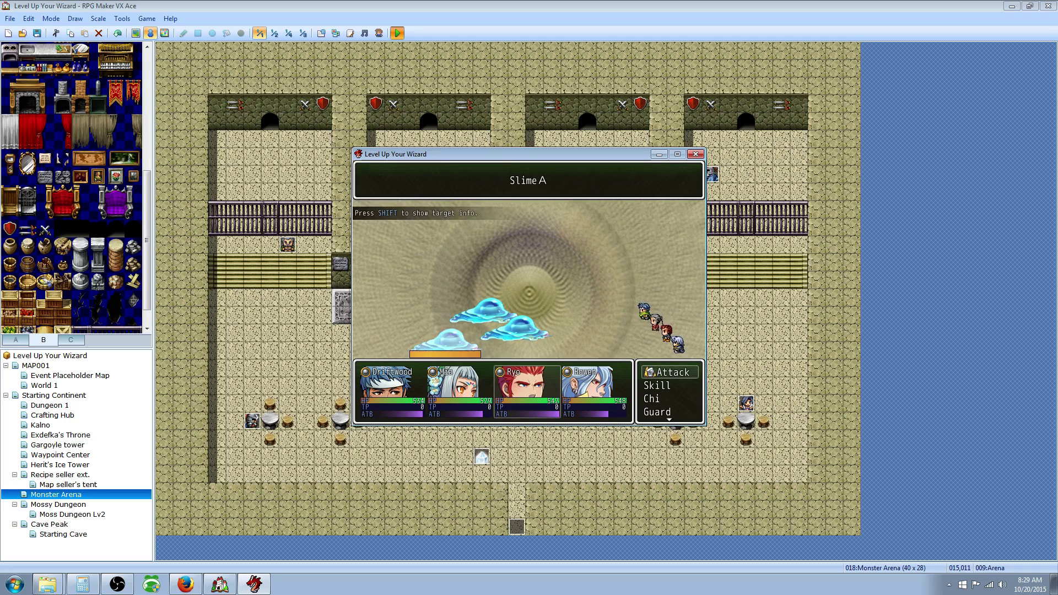
pyautogui.press('Escape')
pyautogui.press('Down')
pyautogui.press('Return')
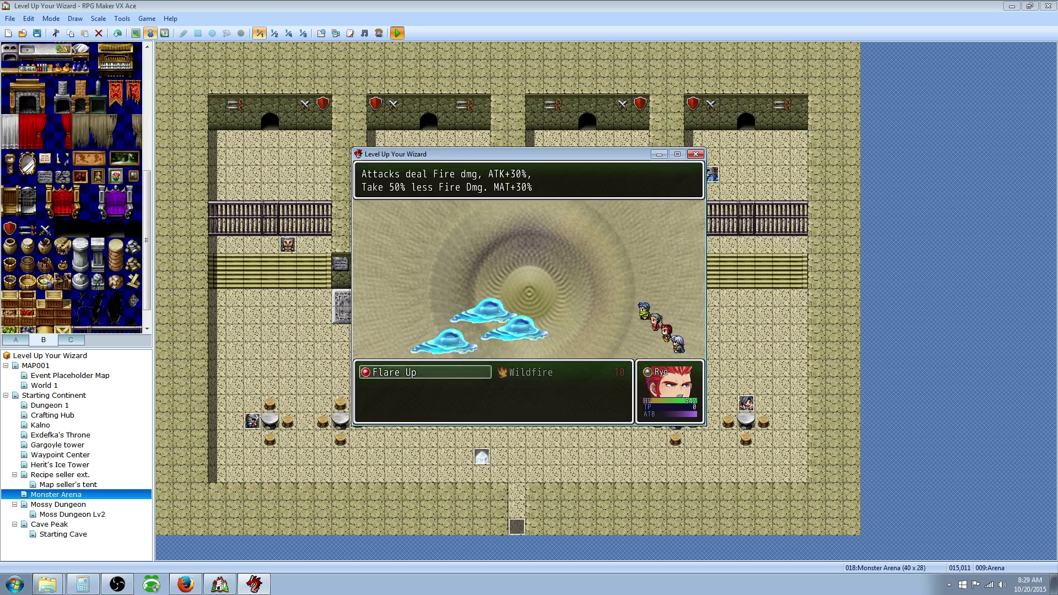
pyautogui.press('Return')
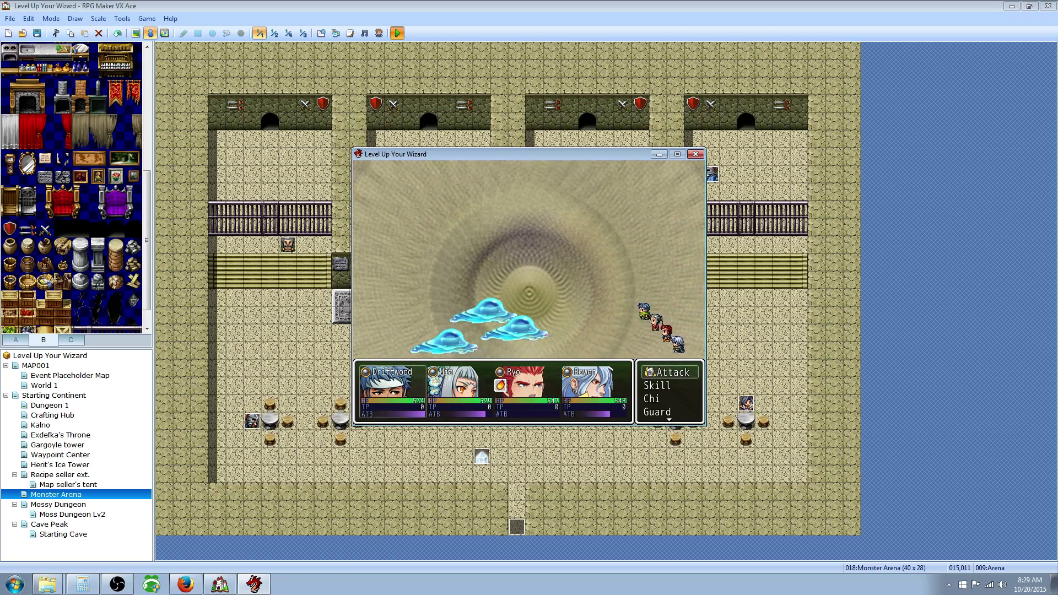
pyautogui.press('Down')
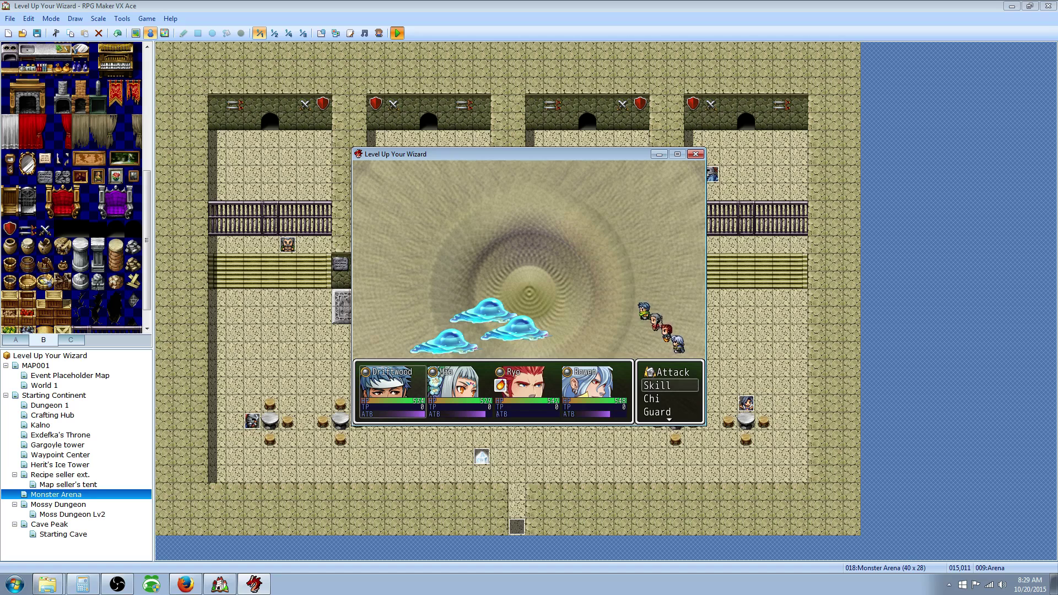
pyautogui.press('Return')
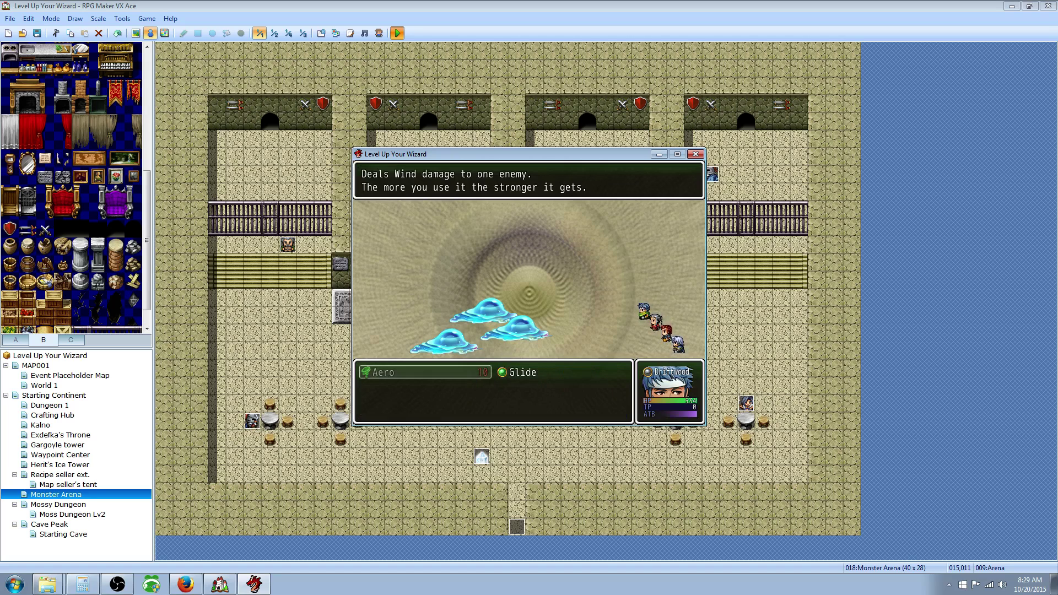
pyautogui.press('Right')
pyautogui.press('Return')
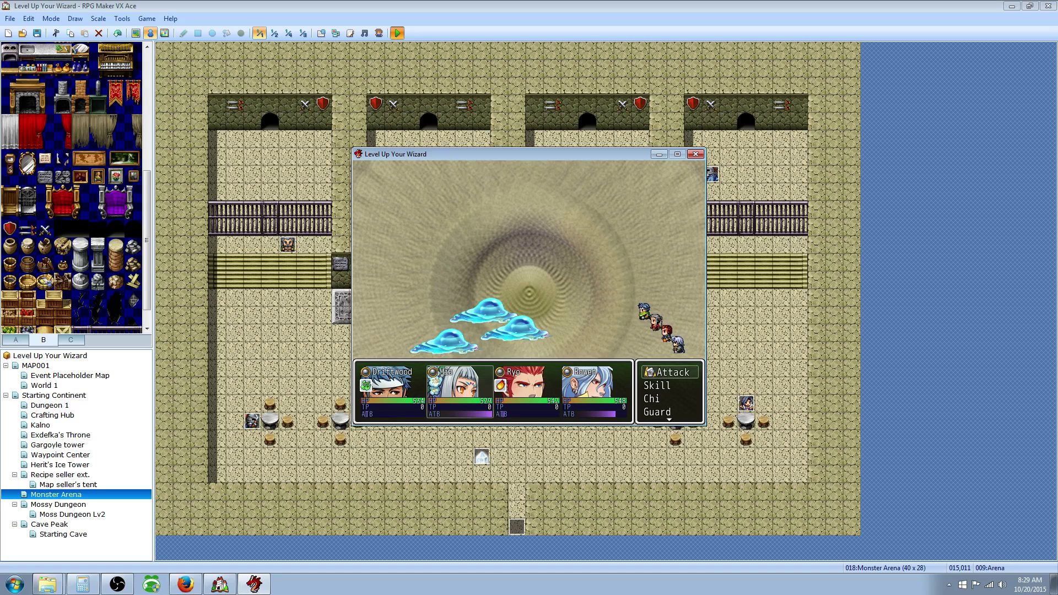
pyautogui.press('Down')
pyautogui.press('Down')
pyautogui.press('Down')
pyautogui.press('Down')
pyautogui.press('Down')
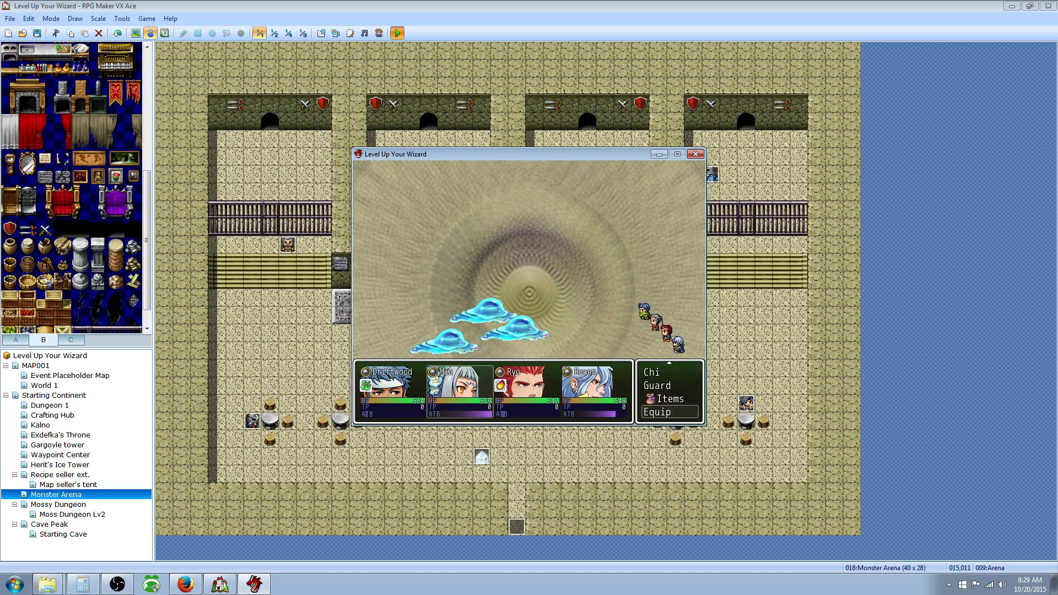
pyautogui.press('Up')
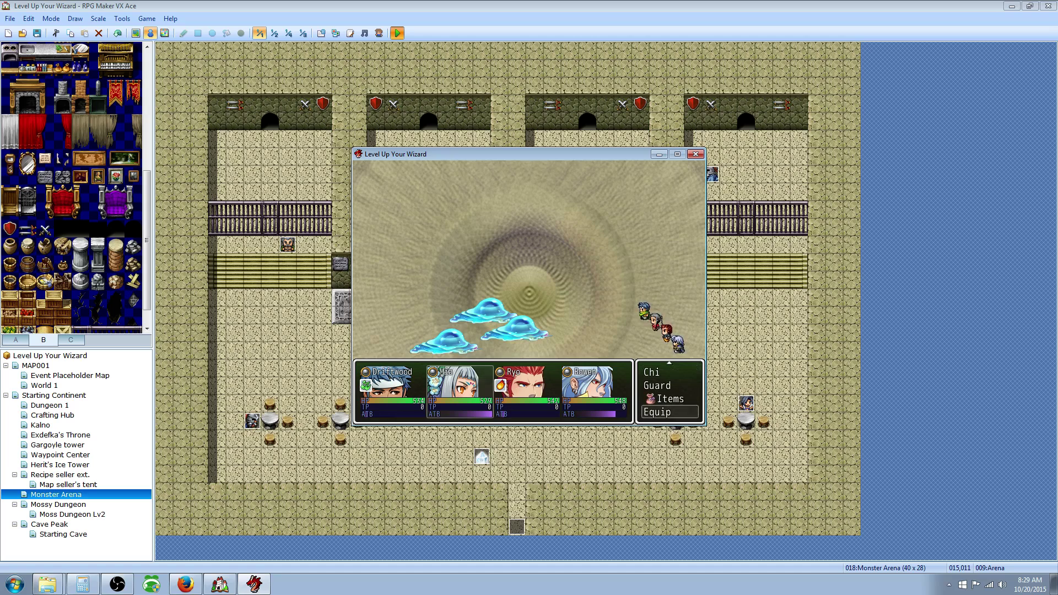